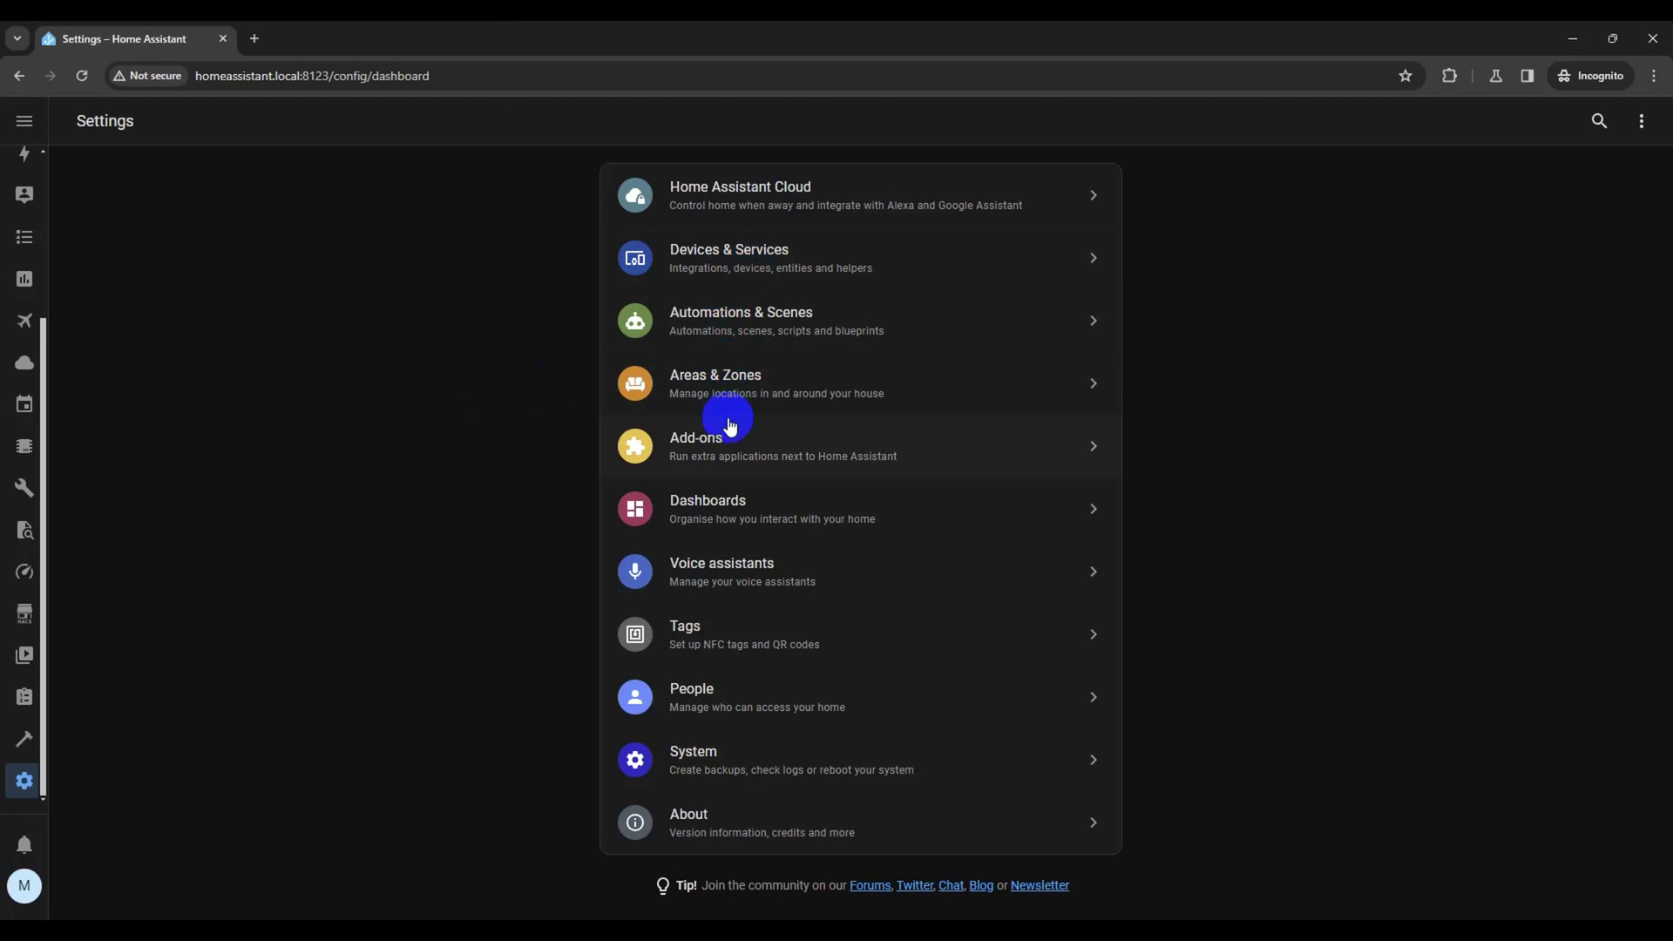
# - Create a blank new automation from Automations & Scenes in Settings
pyautogui.click(735, 324)
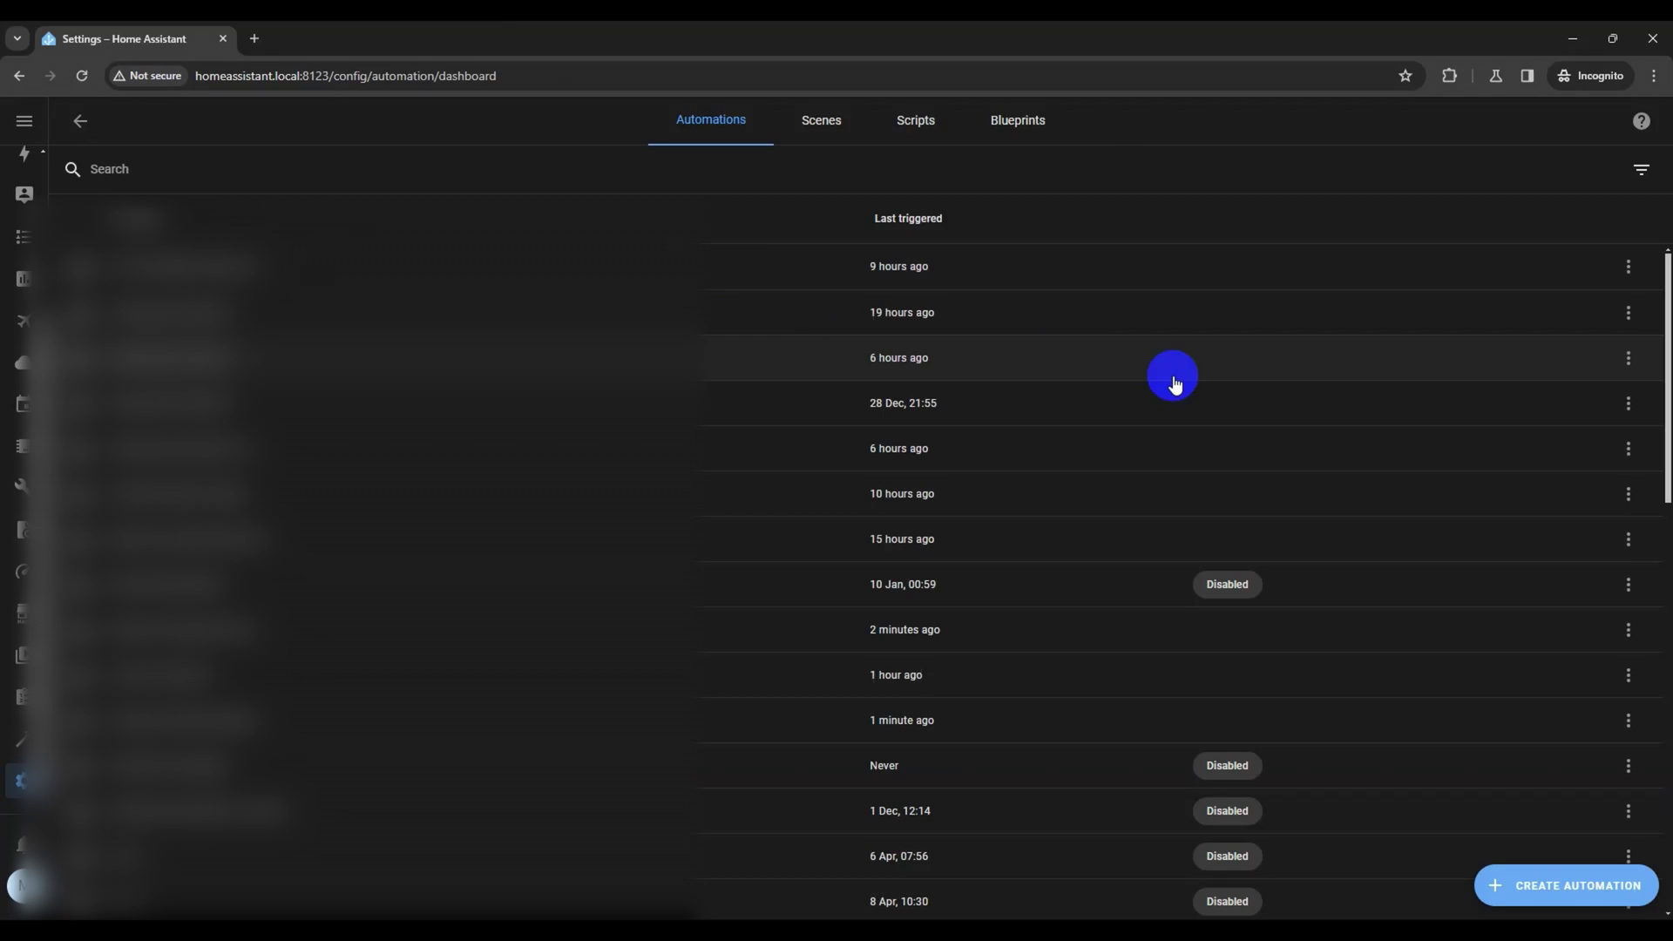
pyautogui.click(1545, 886)
pyautogui.click(685, 287)
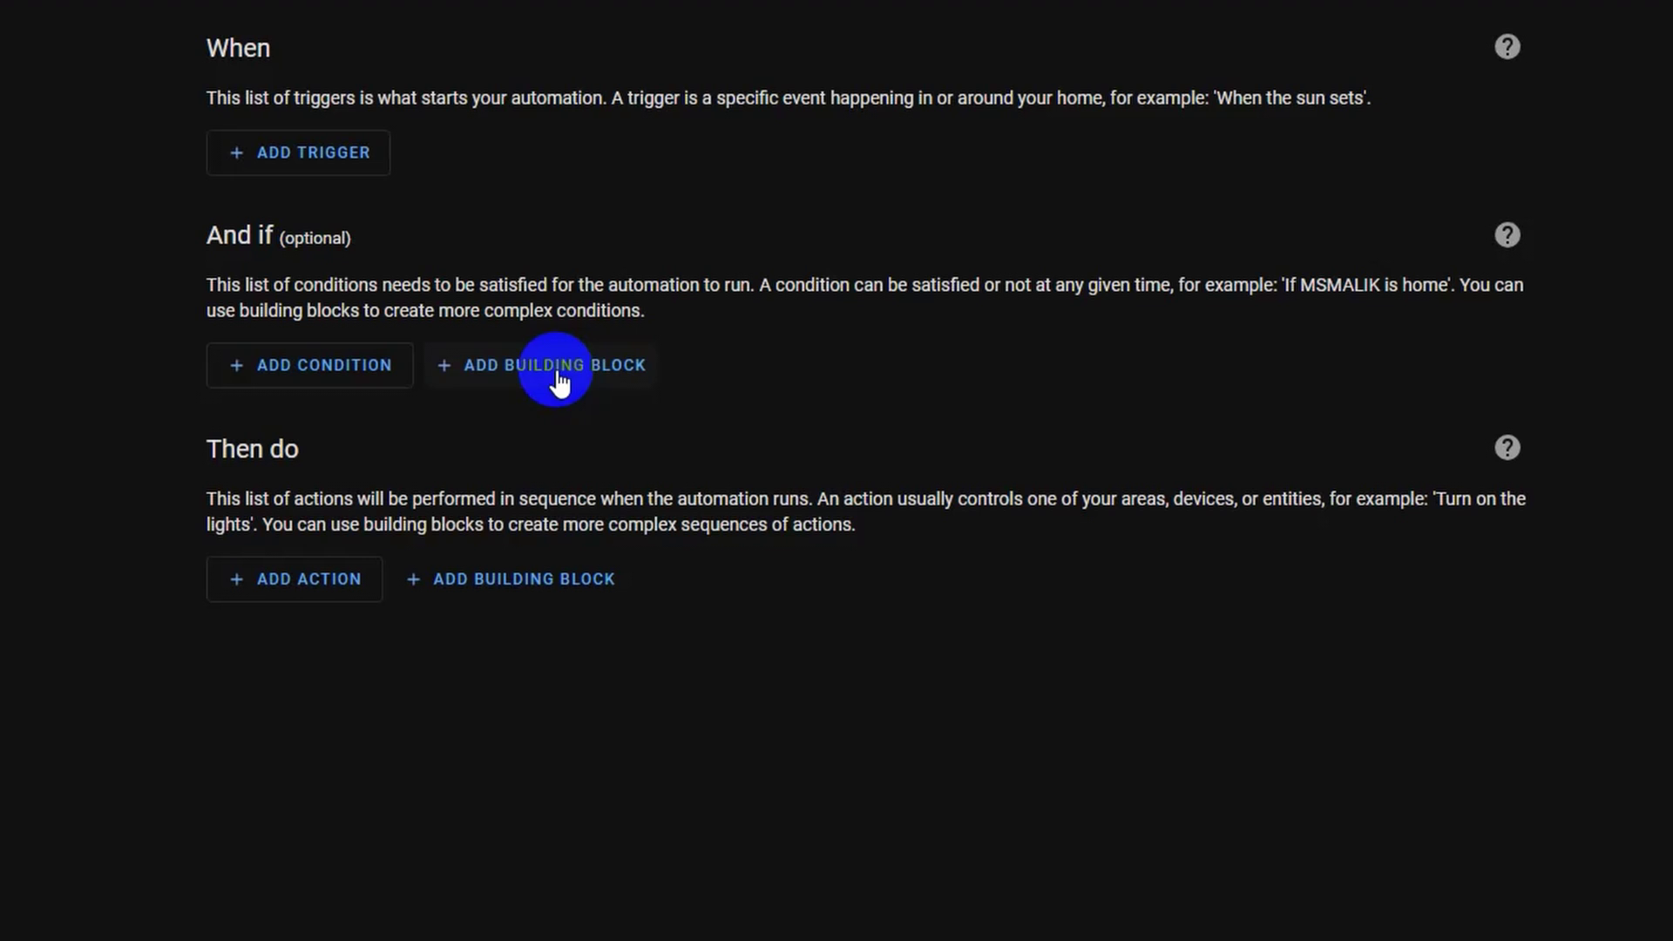
pyautogui.click(468, 370)
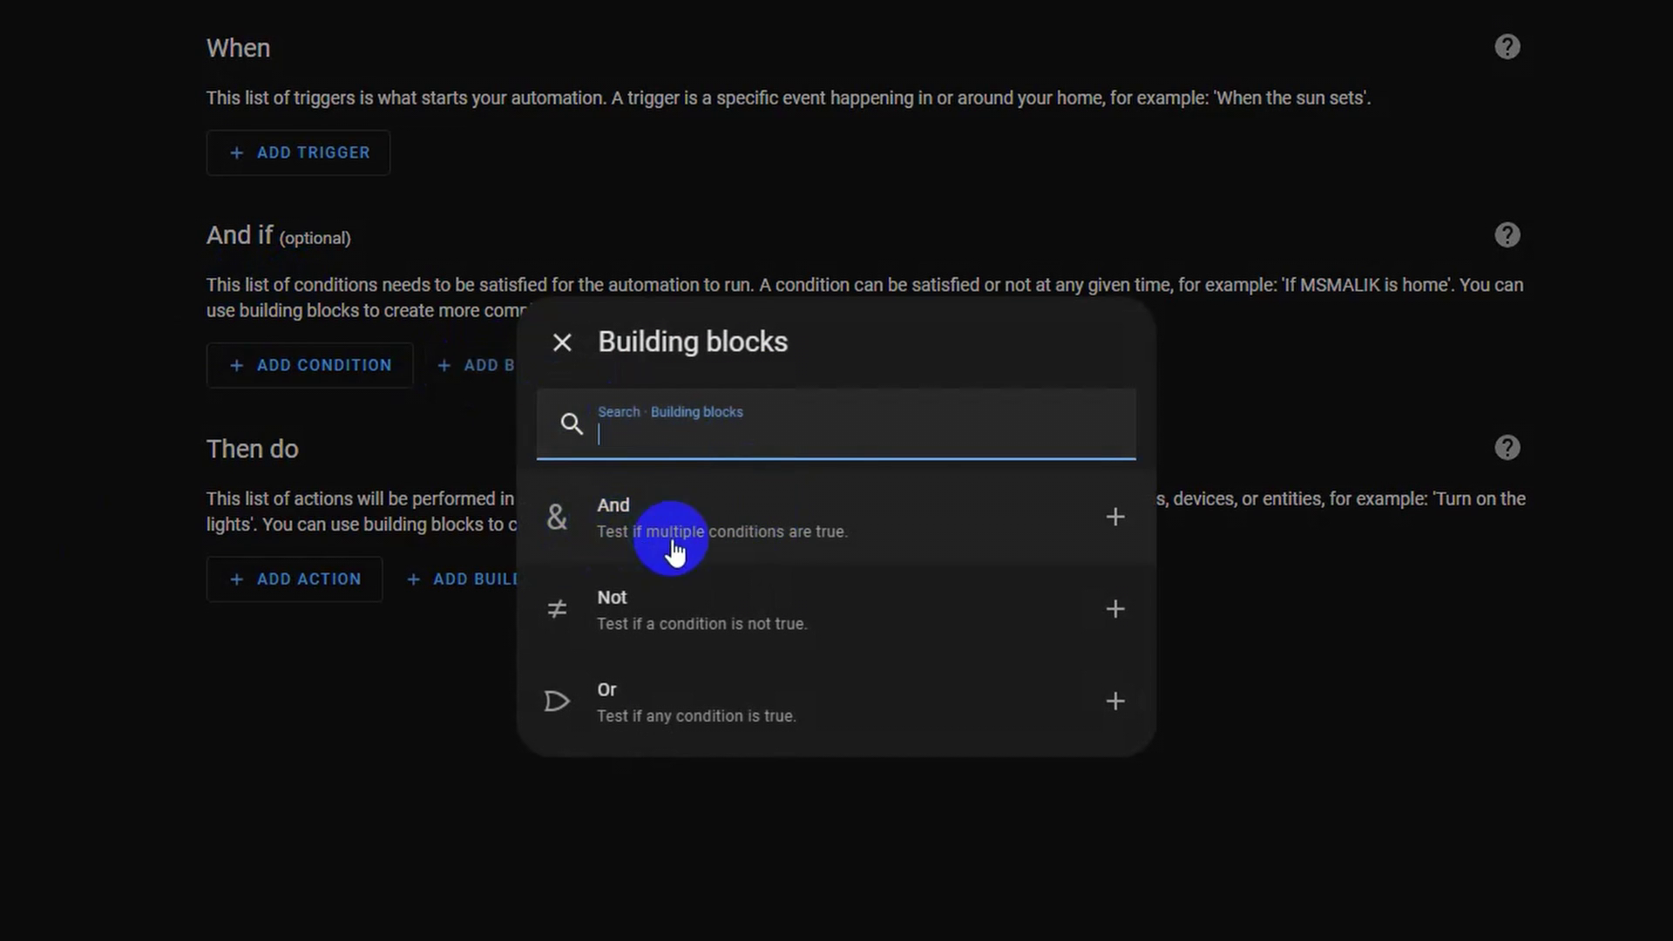
pyautogui.click(829, 539)
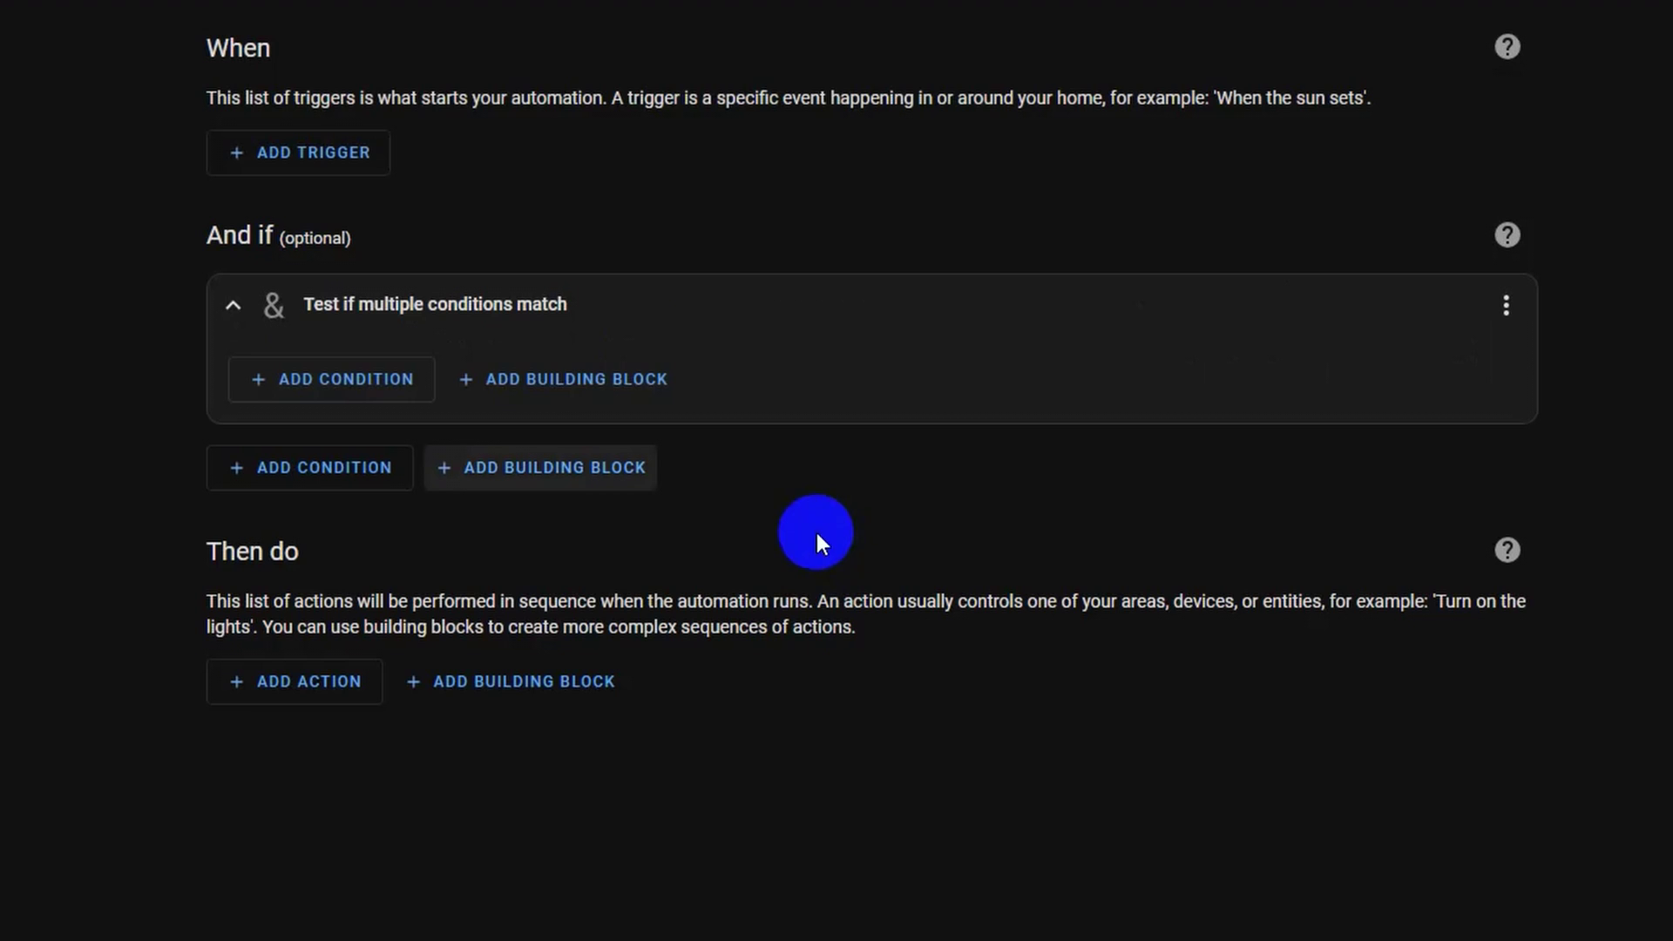
pyautogui.click(1505, 305)
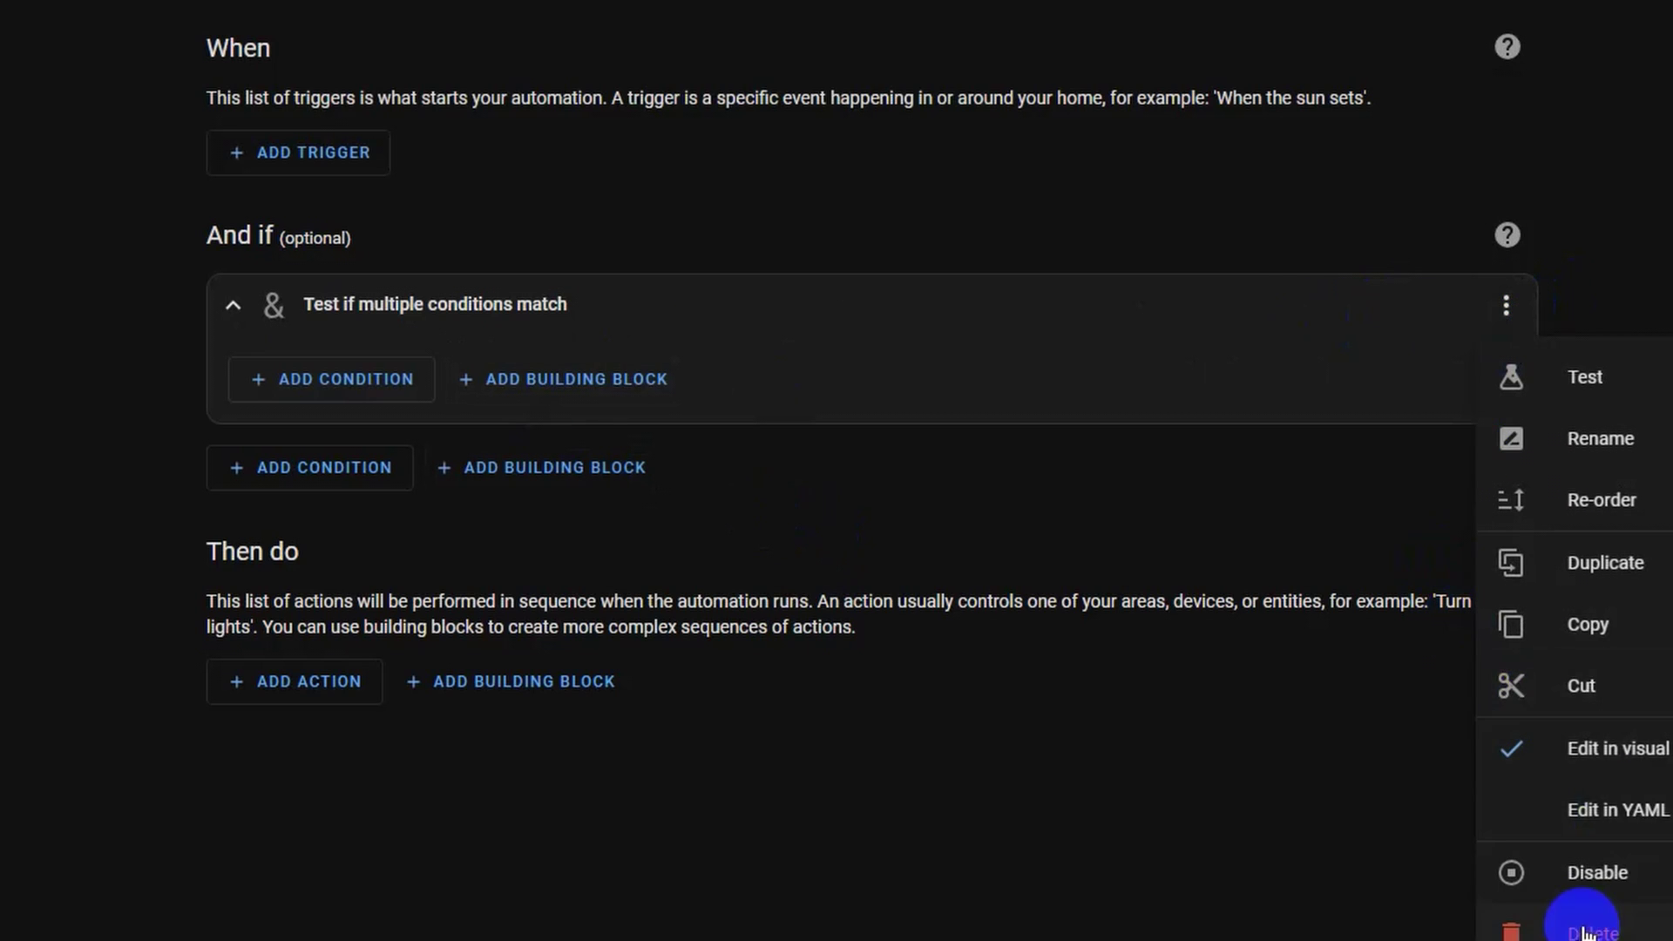
pyautogui.click(1584, 933)
pyautogui.click(1020, 603)
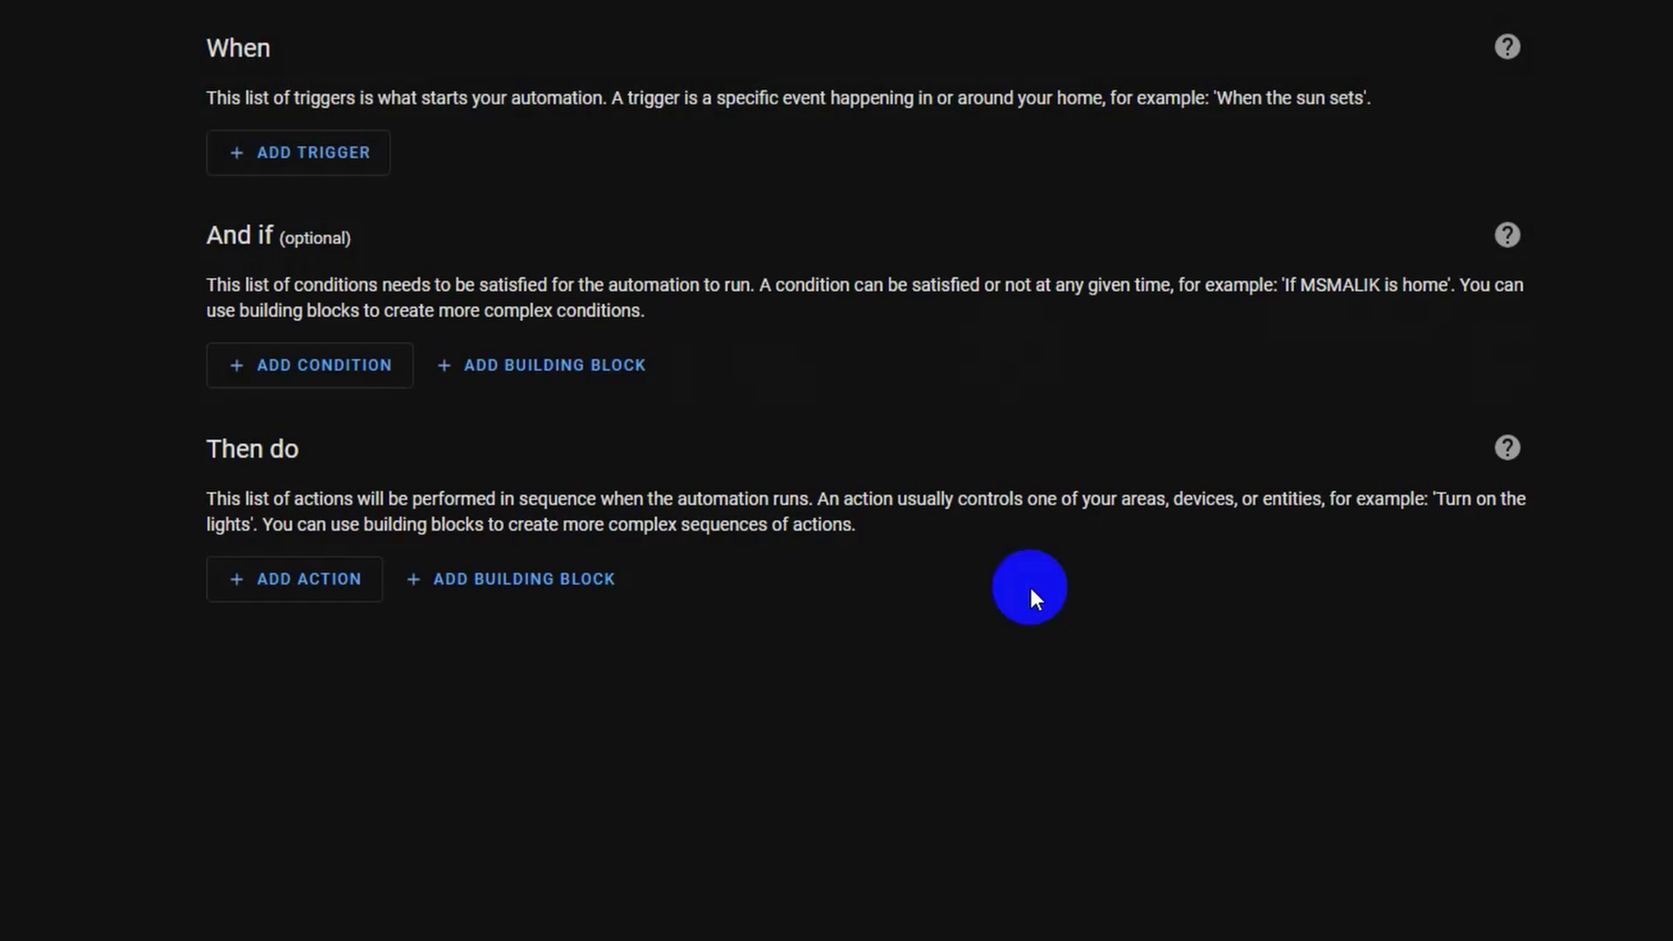
pyautogui.click(579, 390)
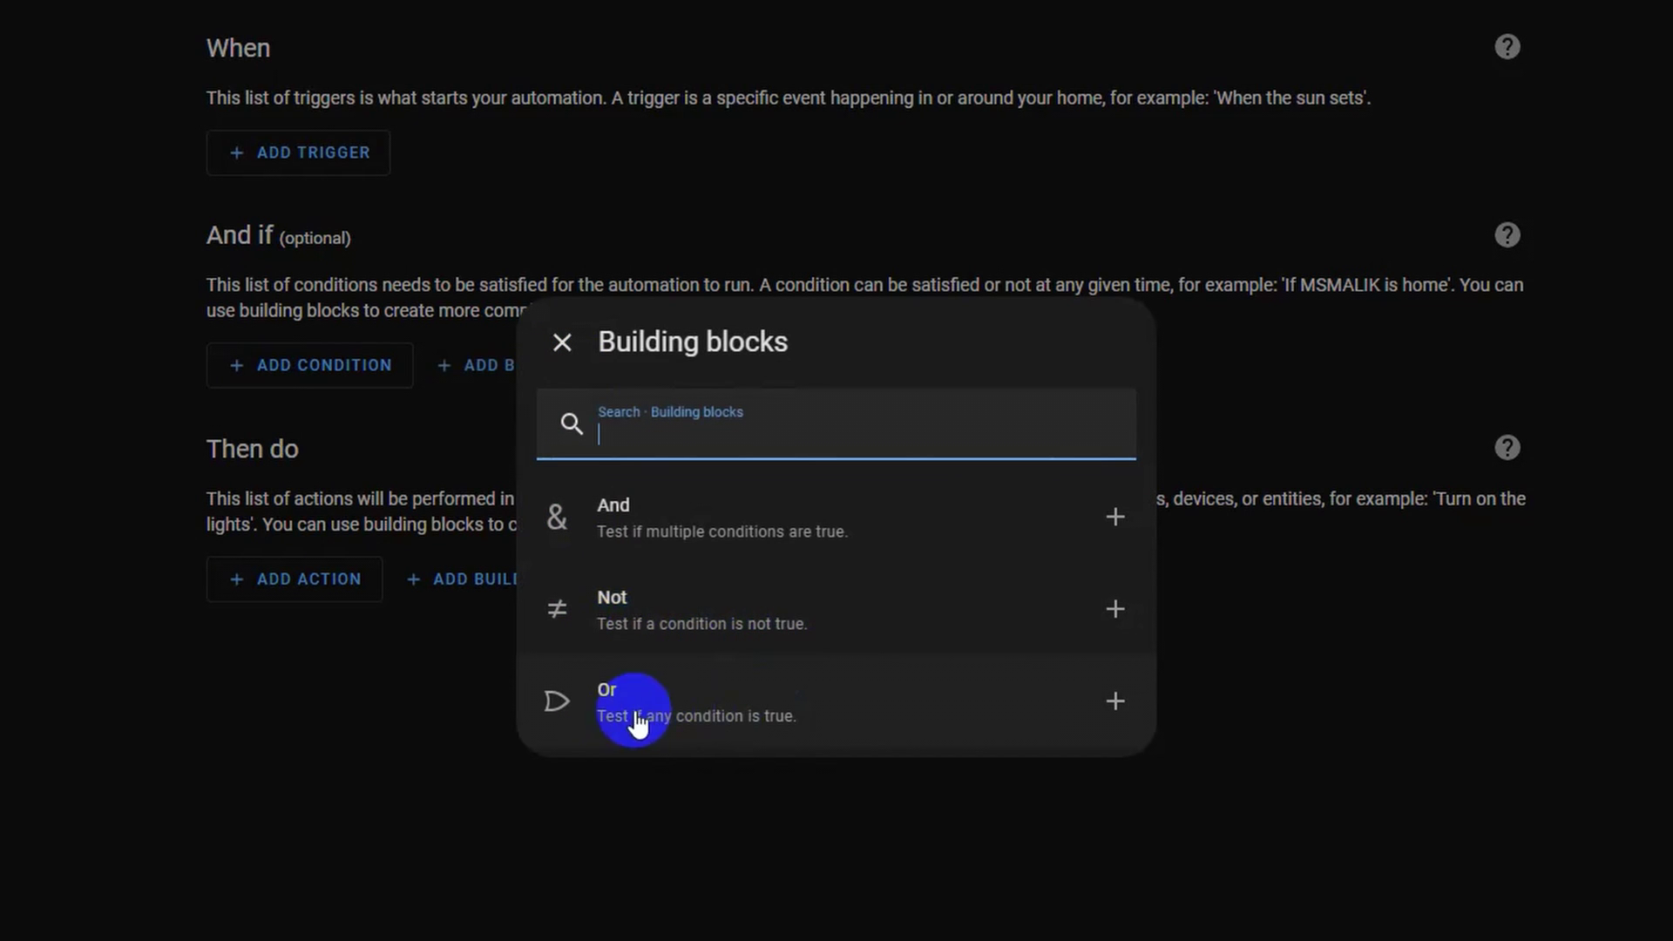
pyautogui.click(1222, 401)
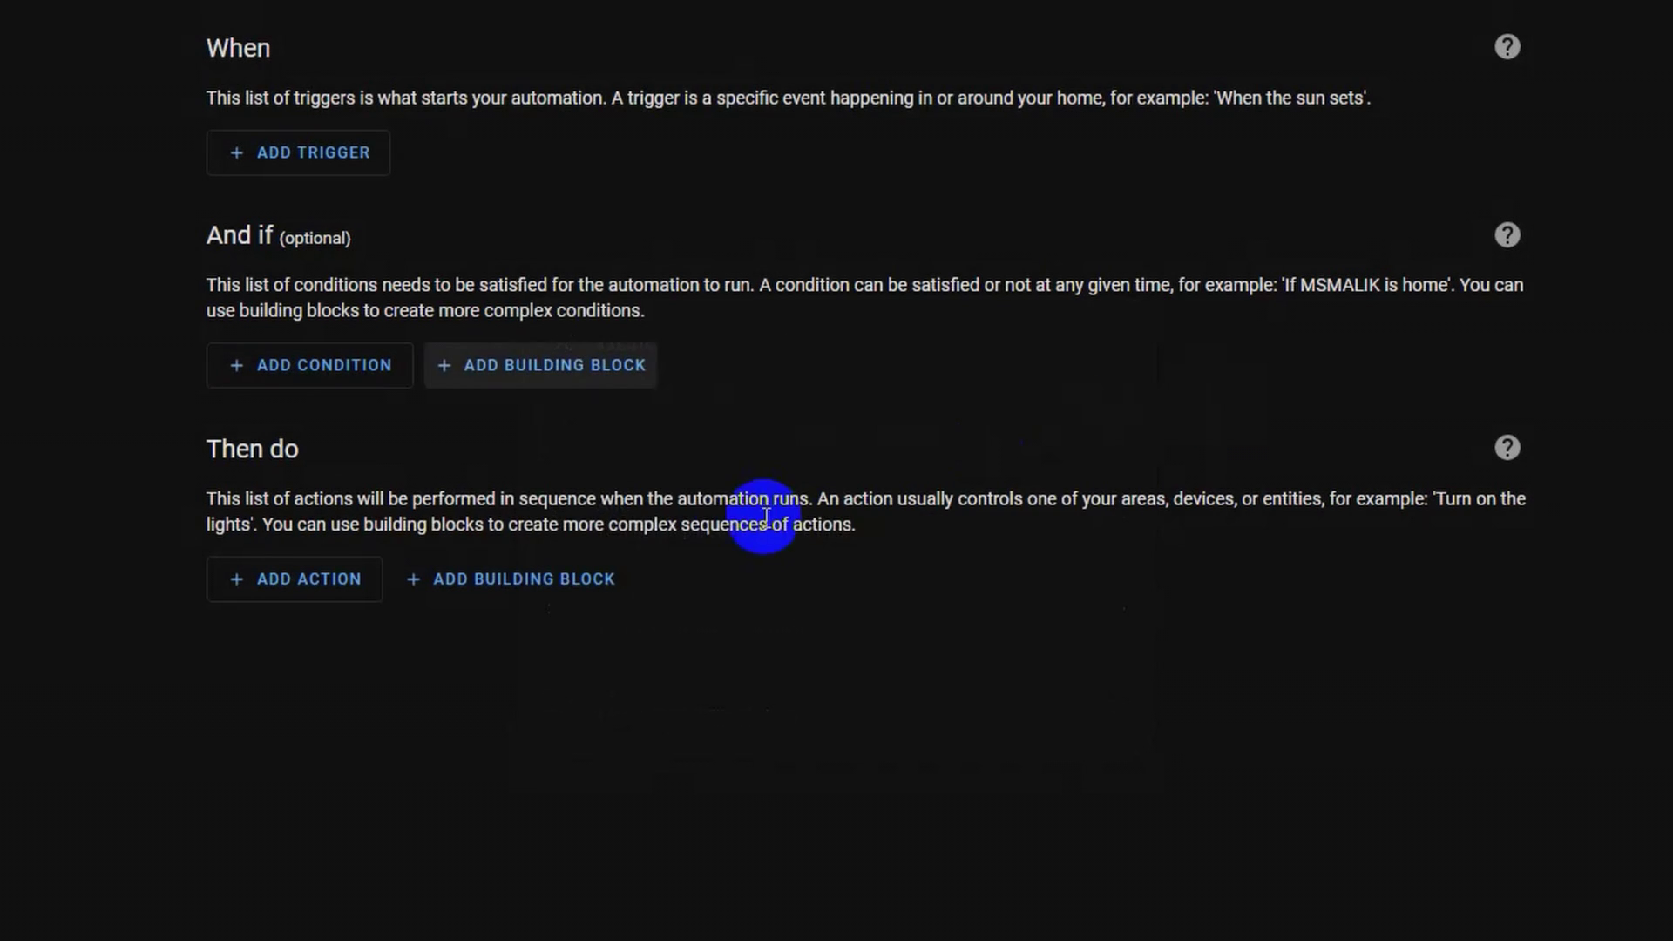
pyautogui.click(493, 575)
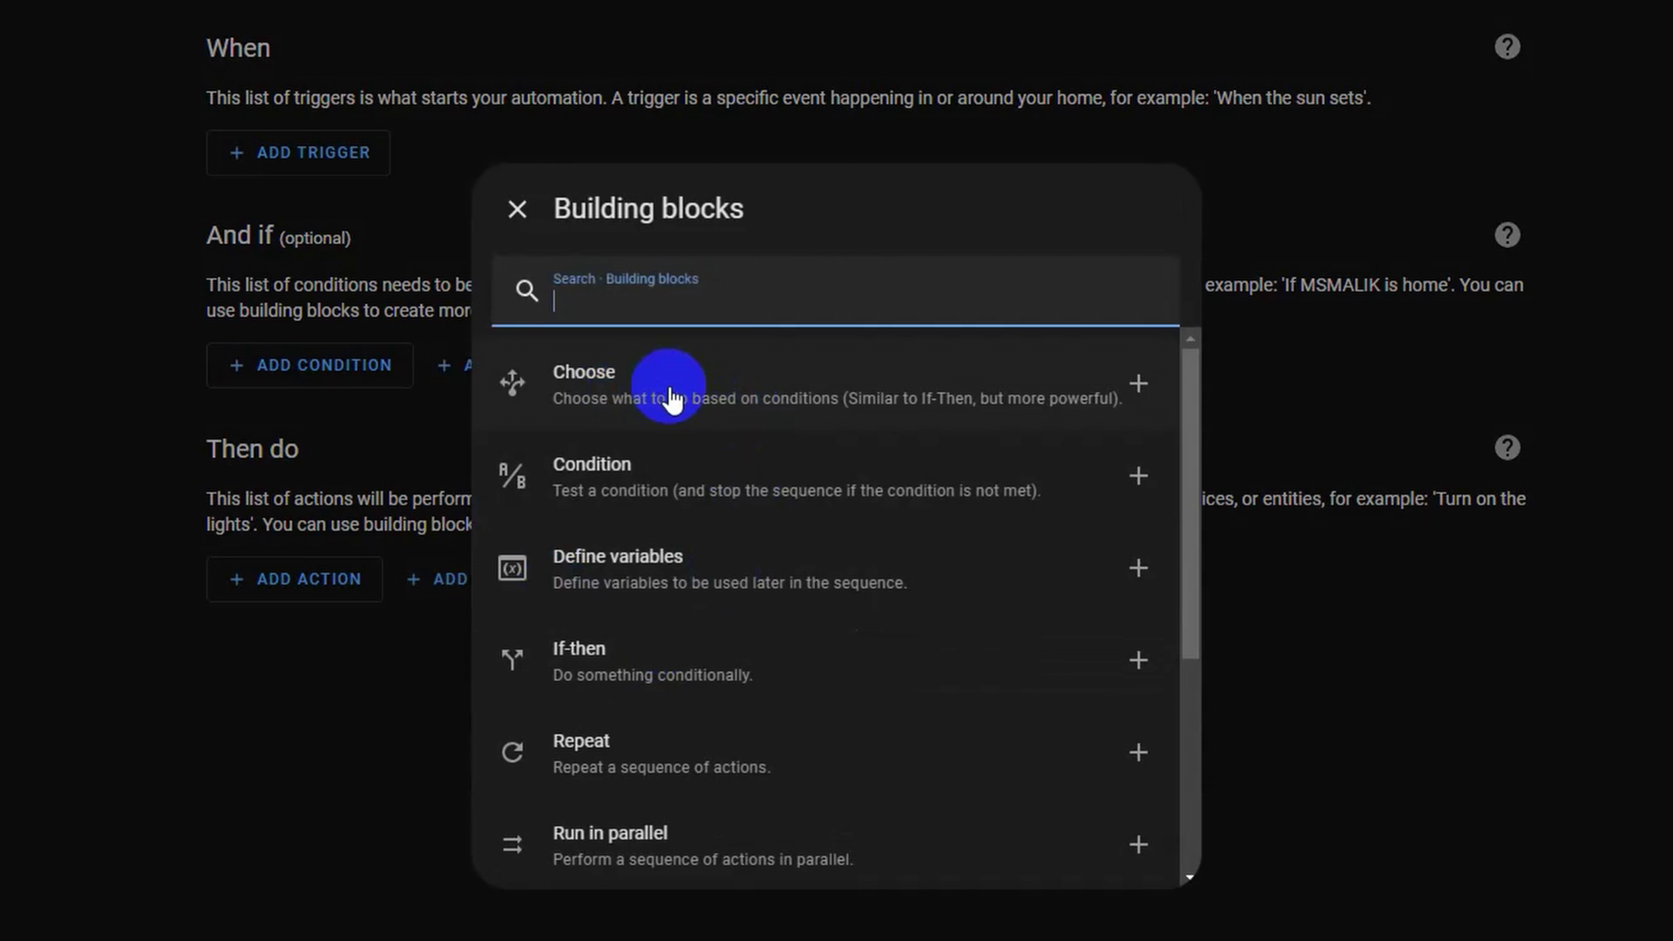
pyautogui.scroll(-2, 654, 578)
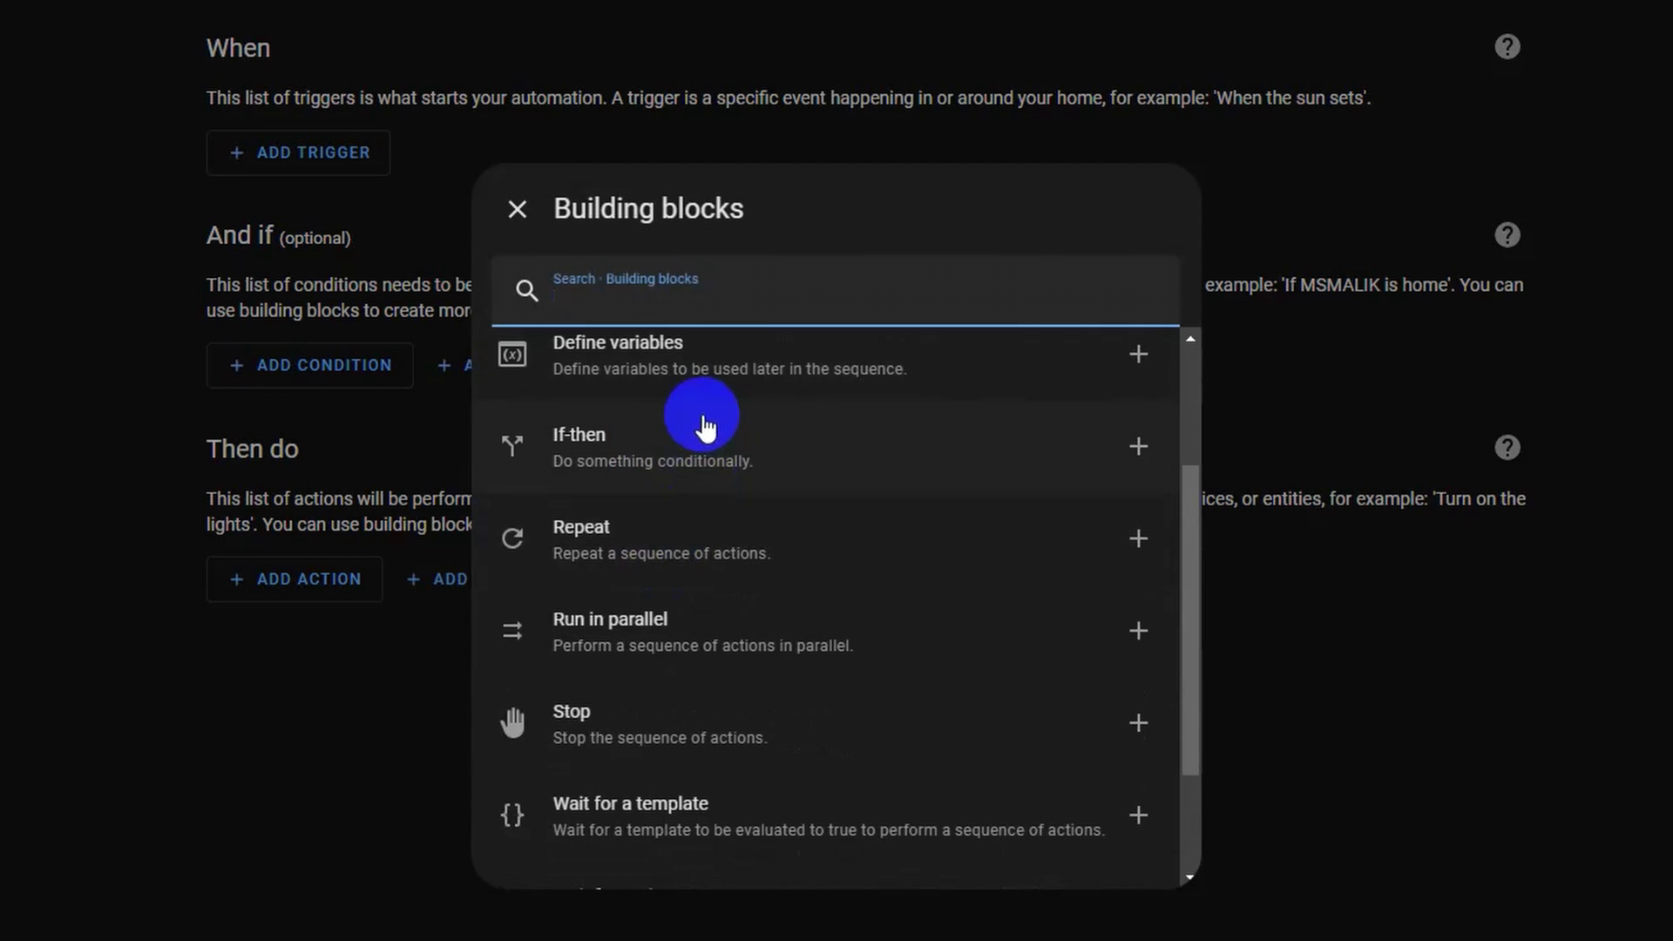
pyautogui.scroll(-2, 730, 540)
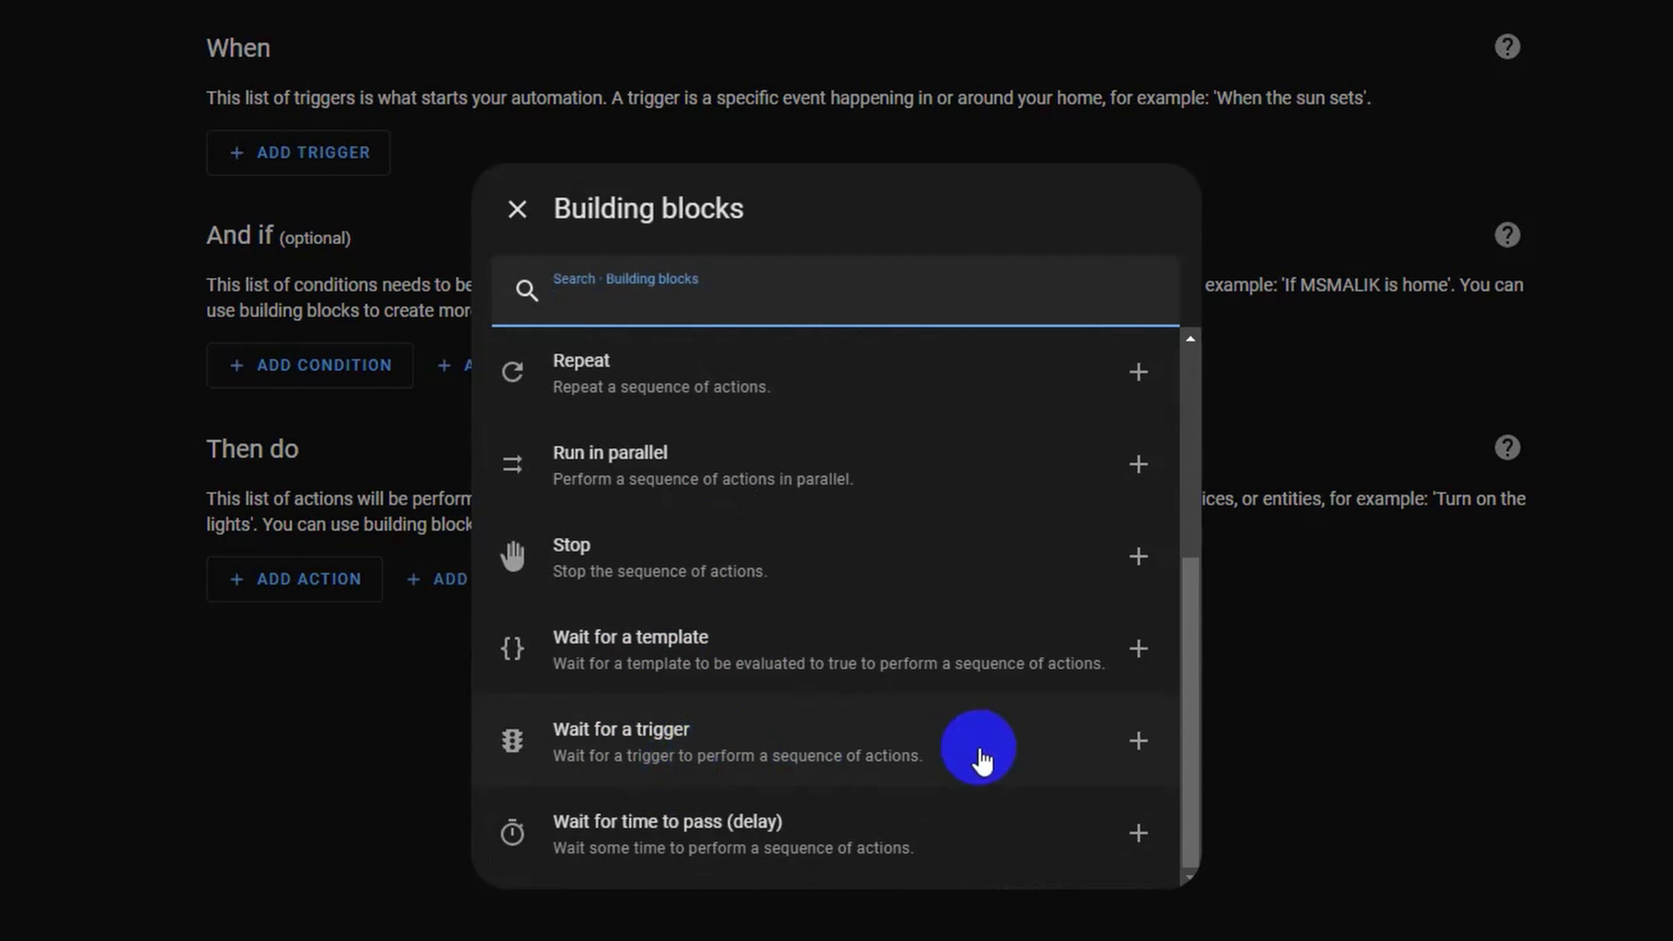
pyautogui.scroll(5, 747, 840)
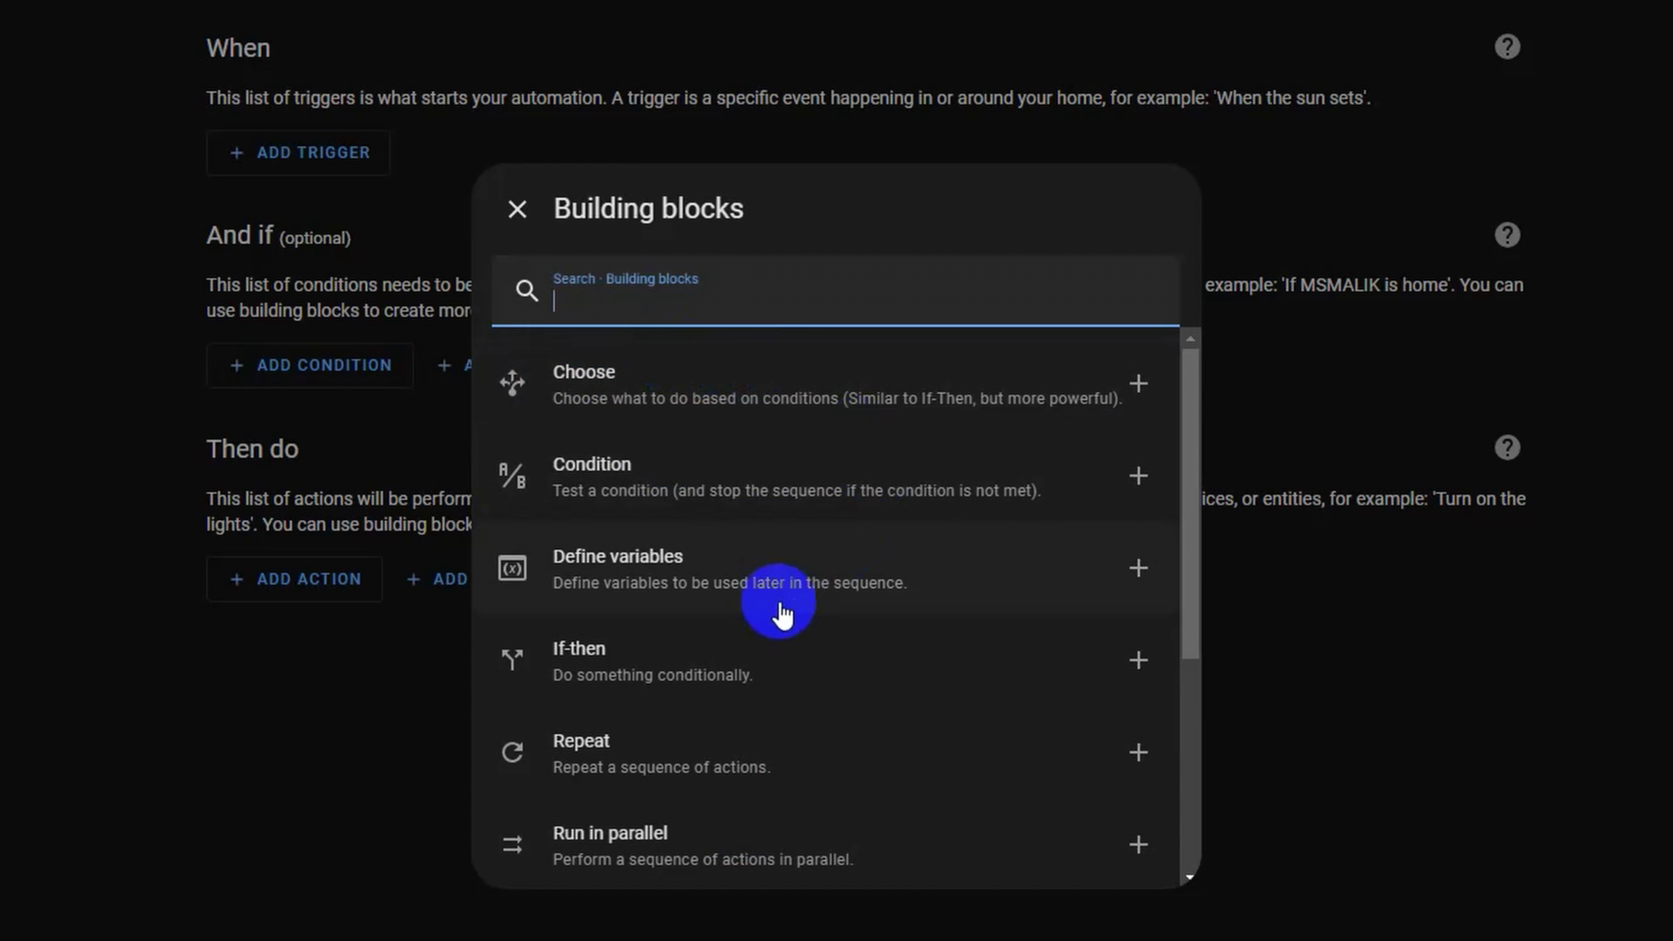
pyautogui.scroll(-4, 938, 620)
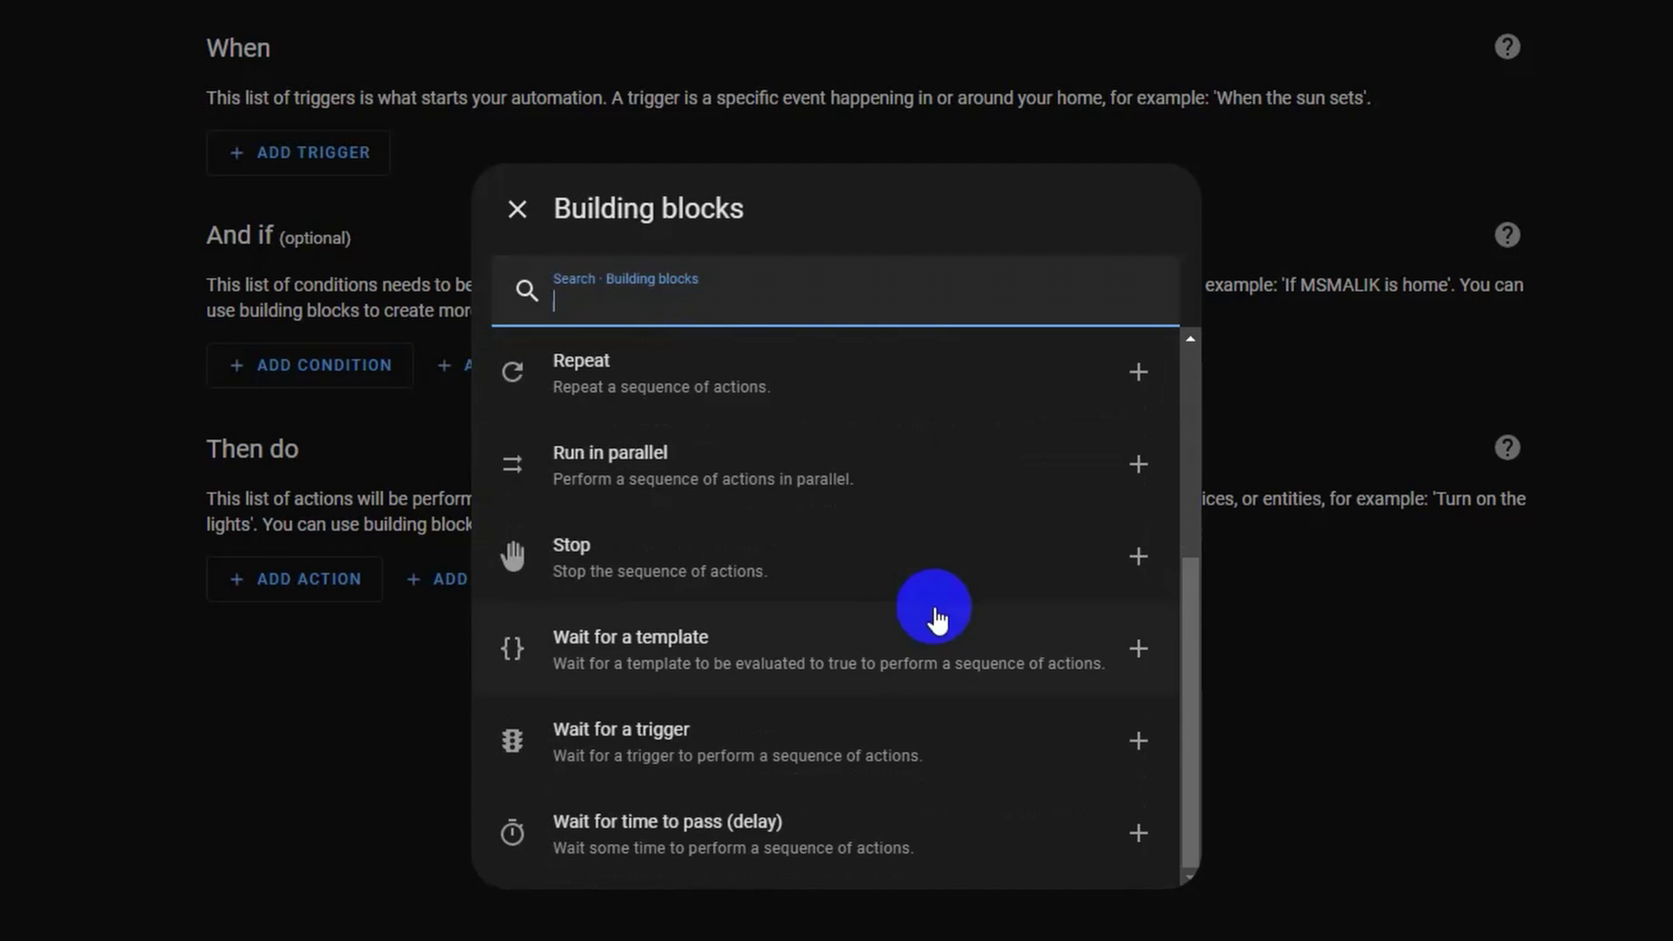
pyautogui.click(1550, 698)
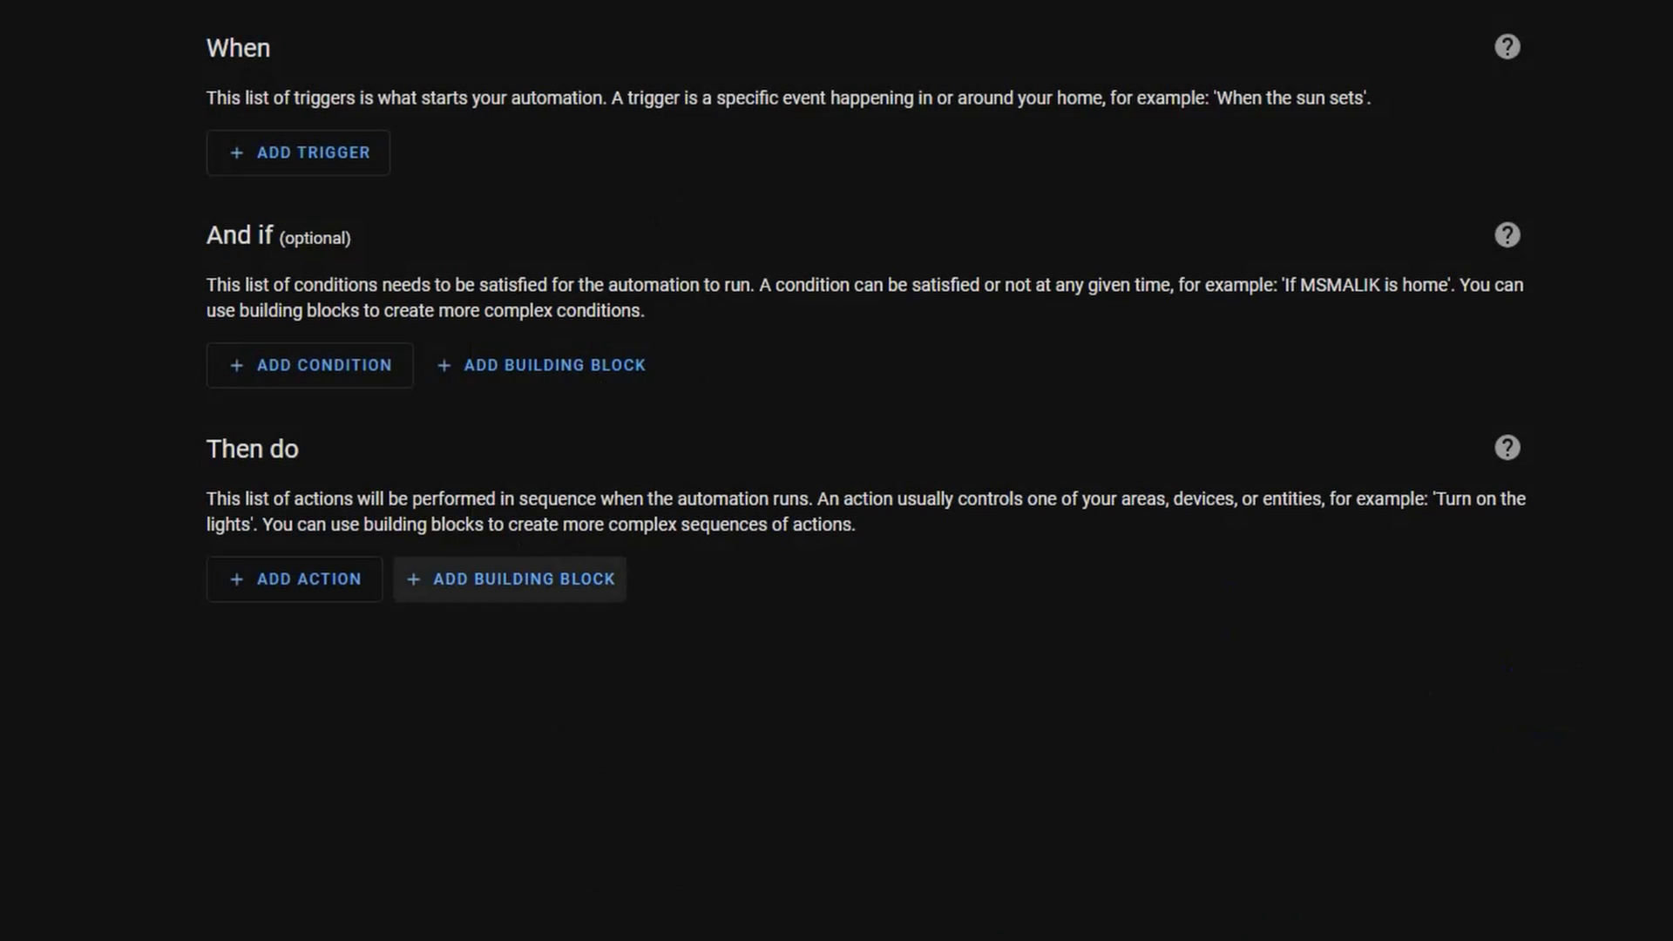
# - Add a Sun trigger with an offset of 30m
pyautogui.click(362, 151)
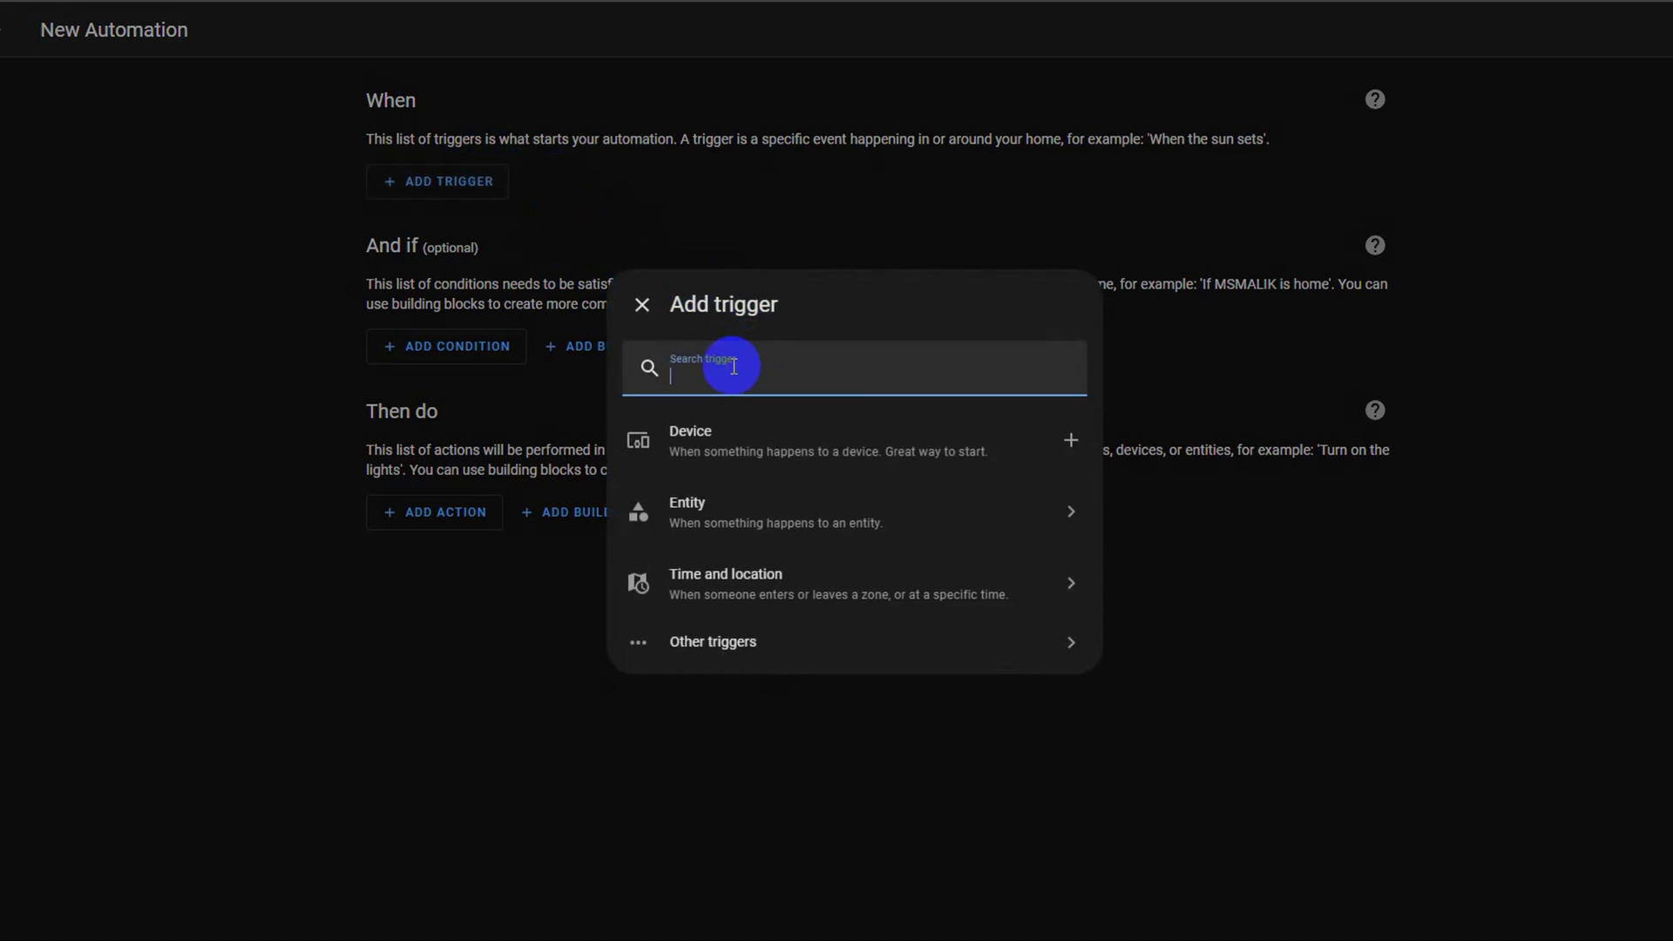
pyautogui.write('sun')
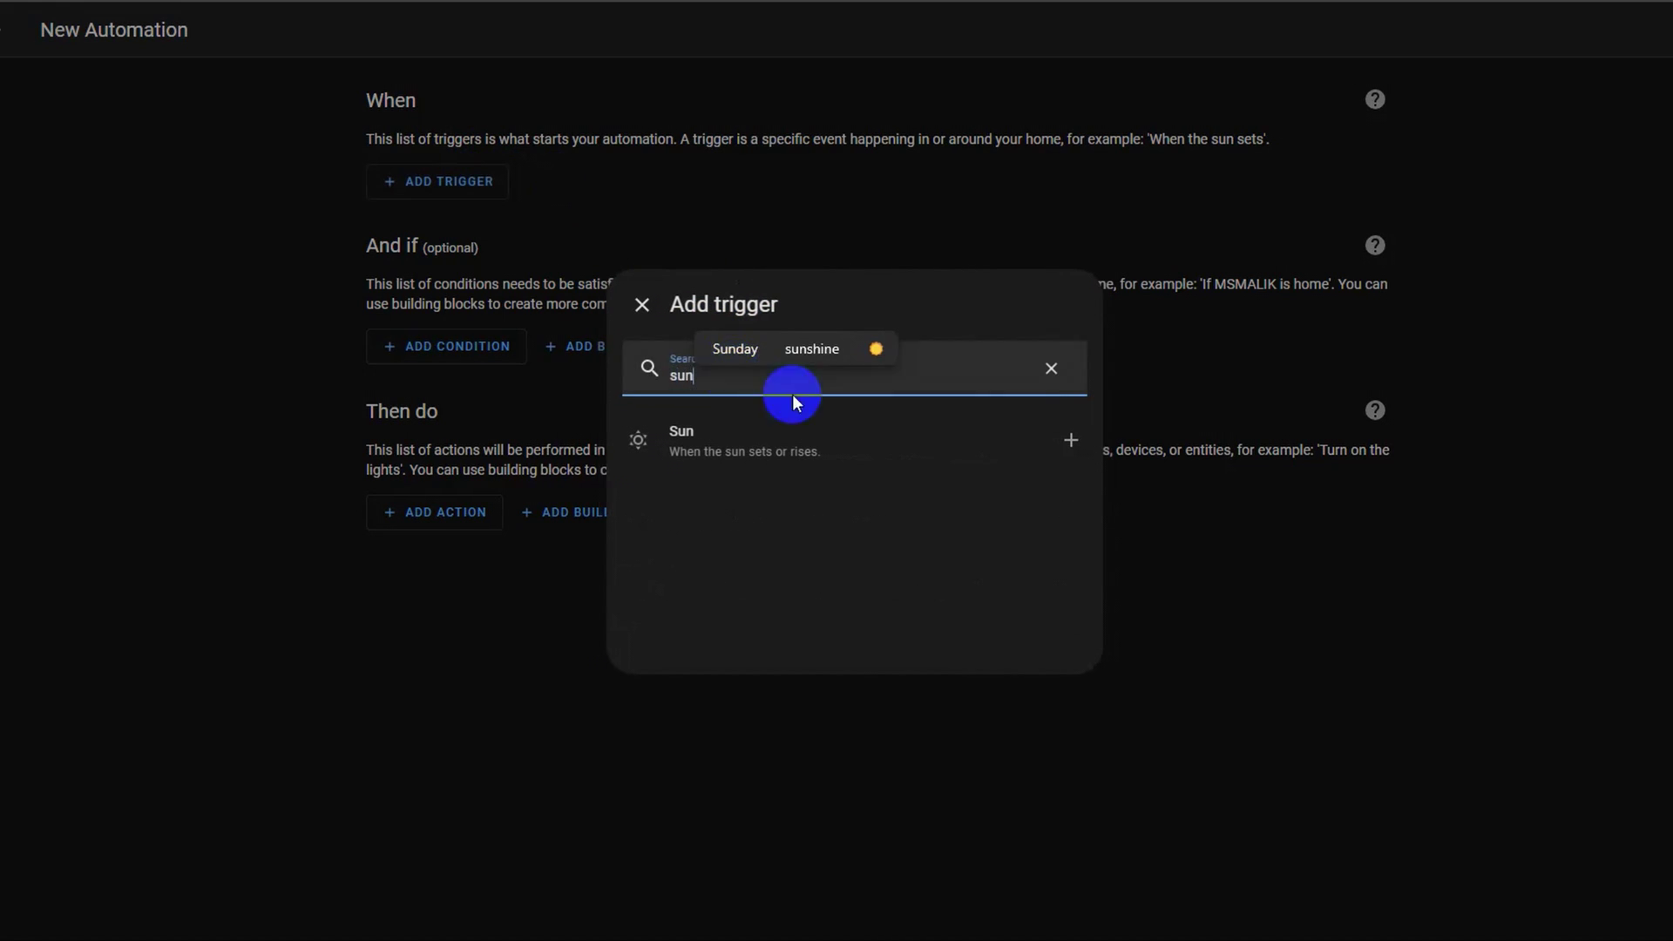
pyautogui.click(791, 446)
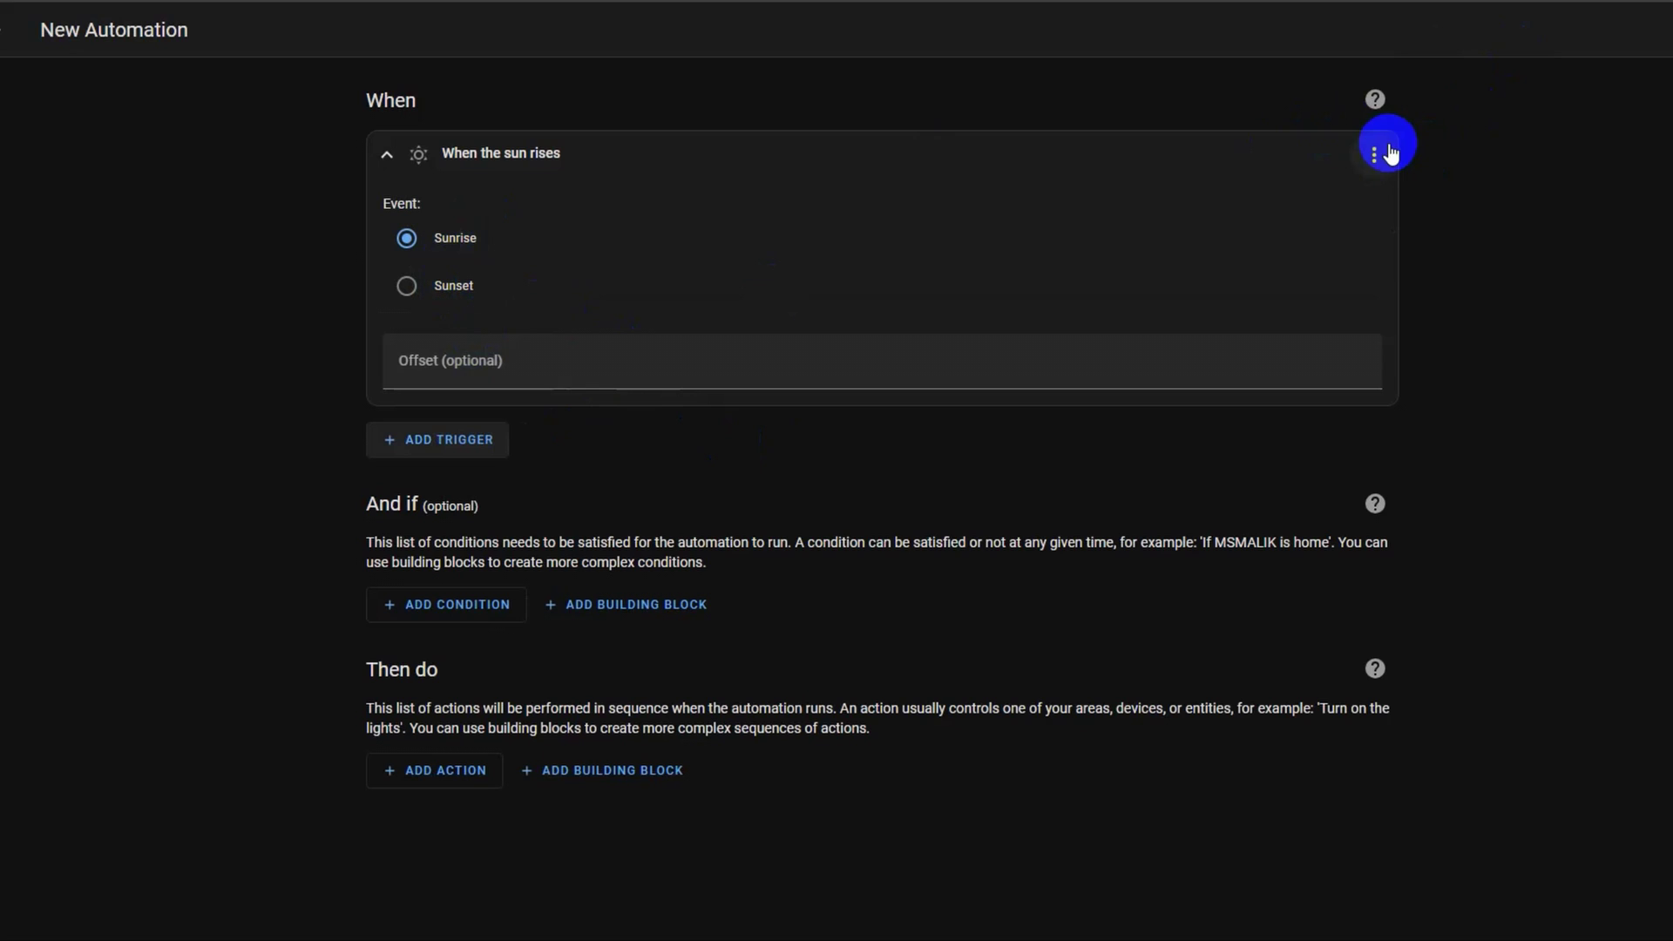
pyautogui.click(470, 364)
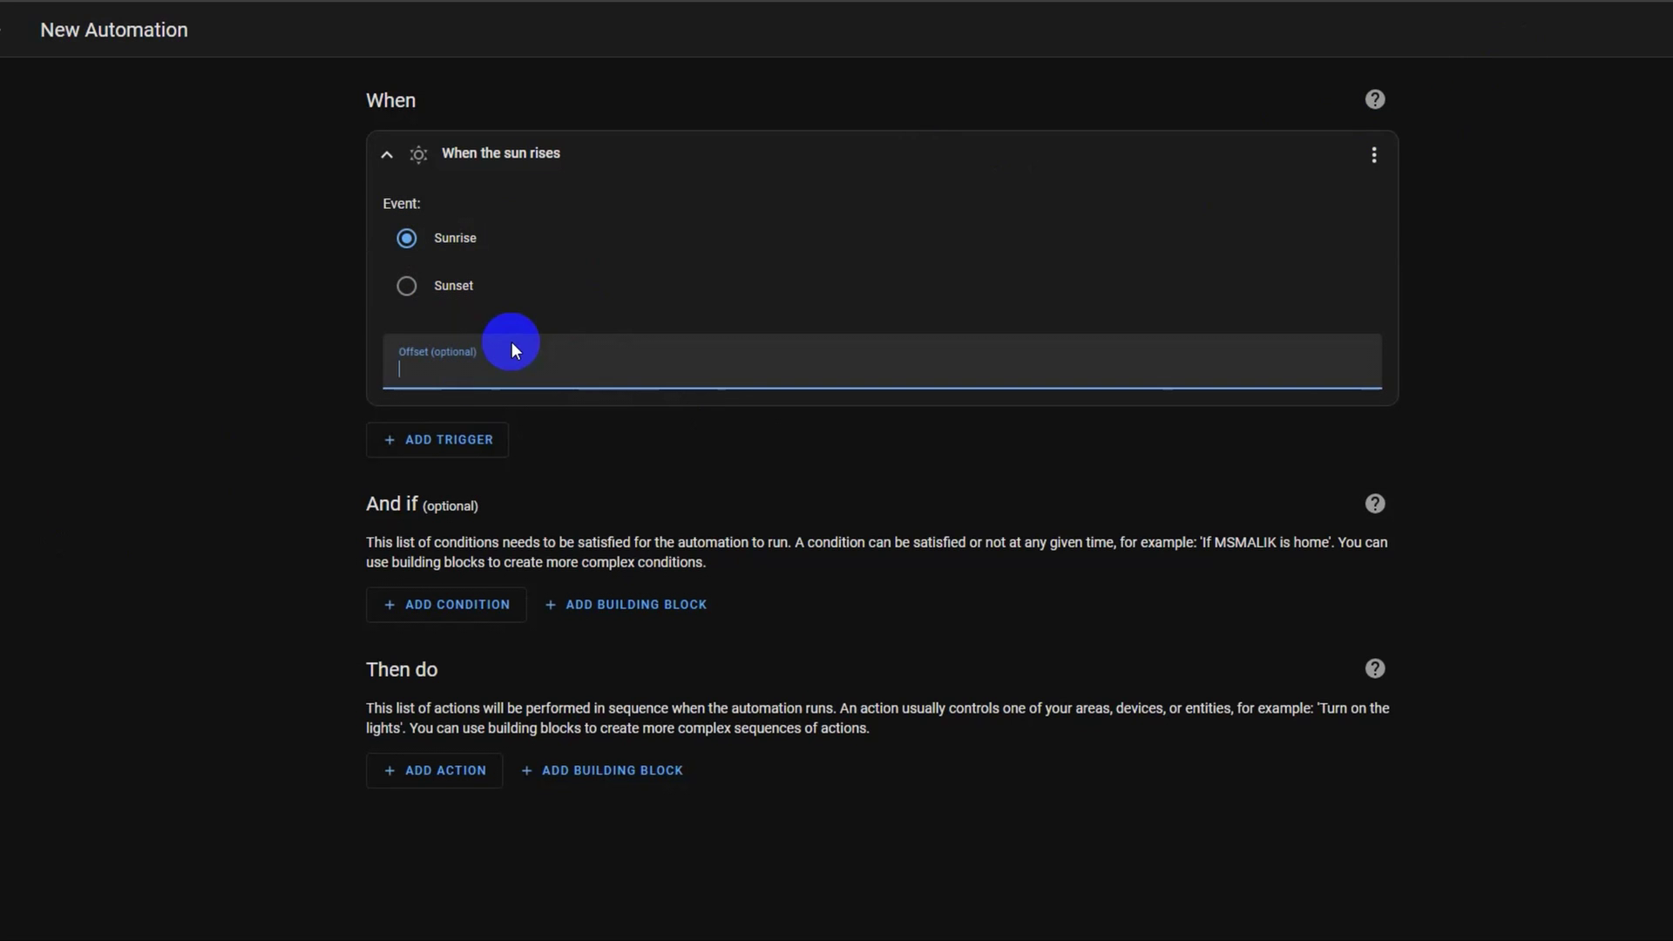
pyautogui.write('30m')
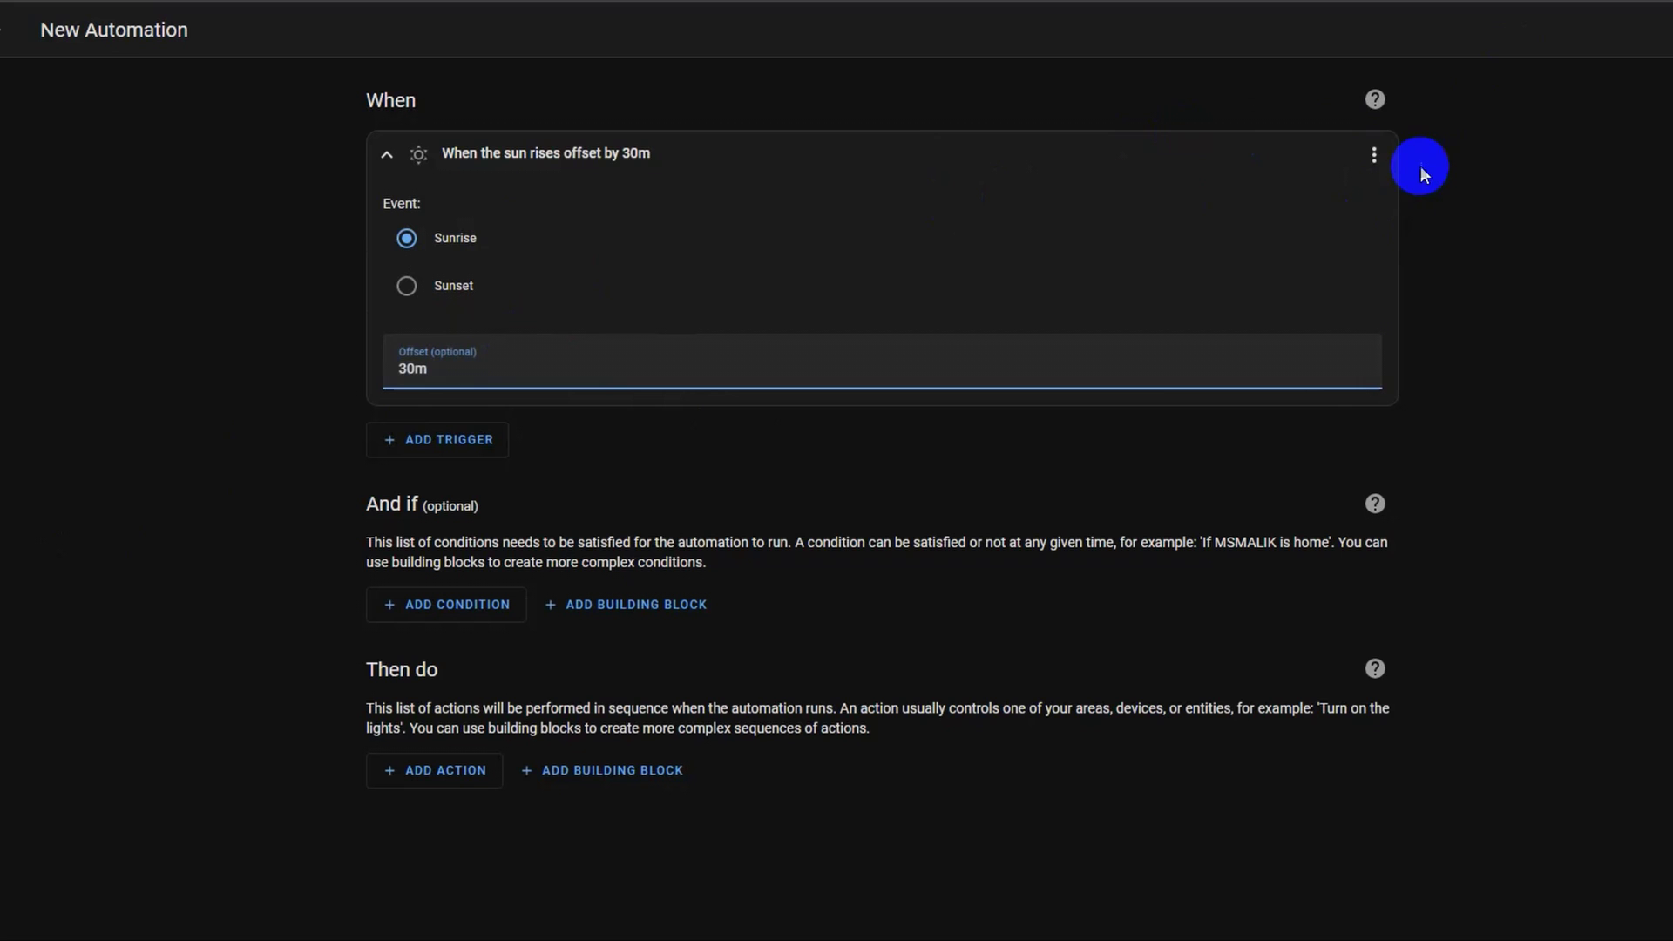
# - Give the sunrise trigger an ID field and start entering Sunrise+30min
pyautogui.click(1374, 156)
pyautogui.click(1440, 301)
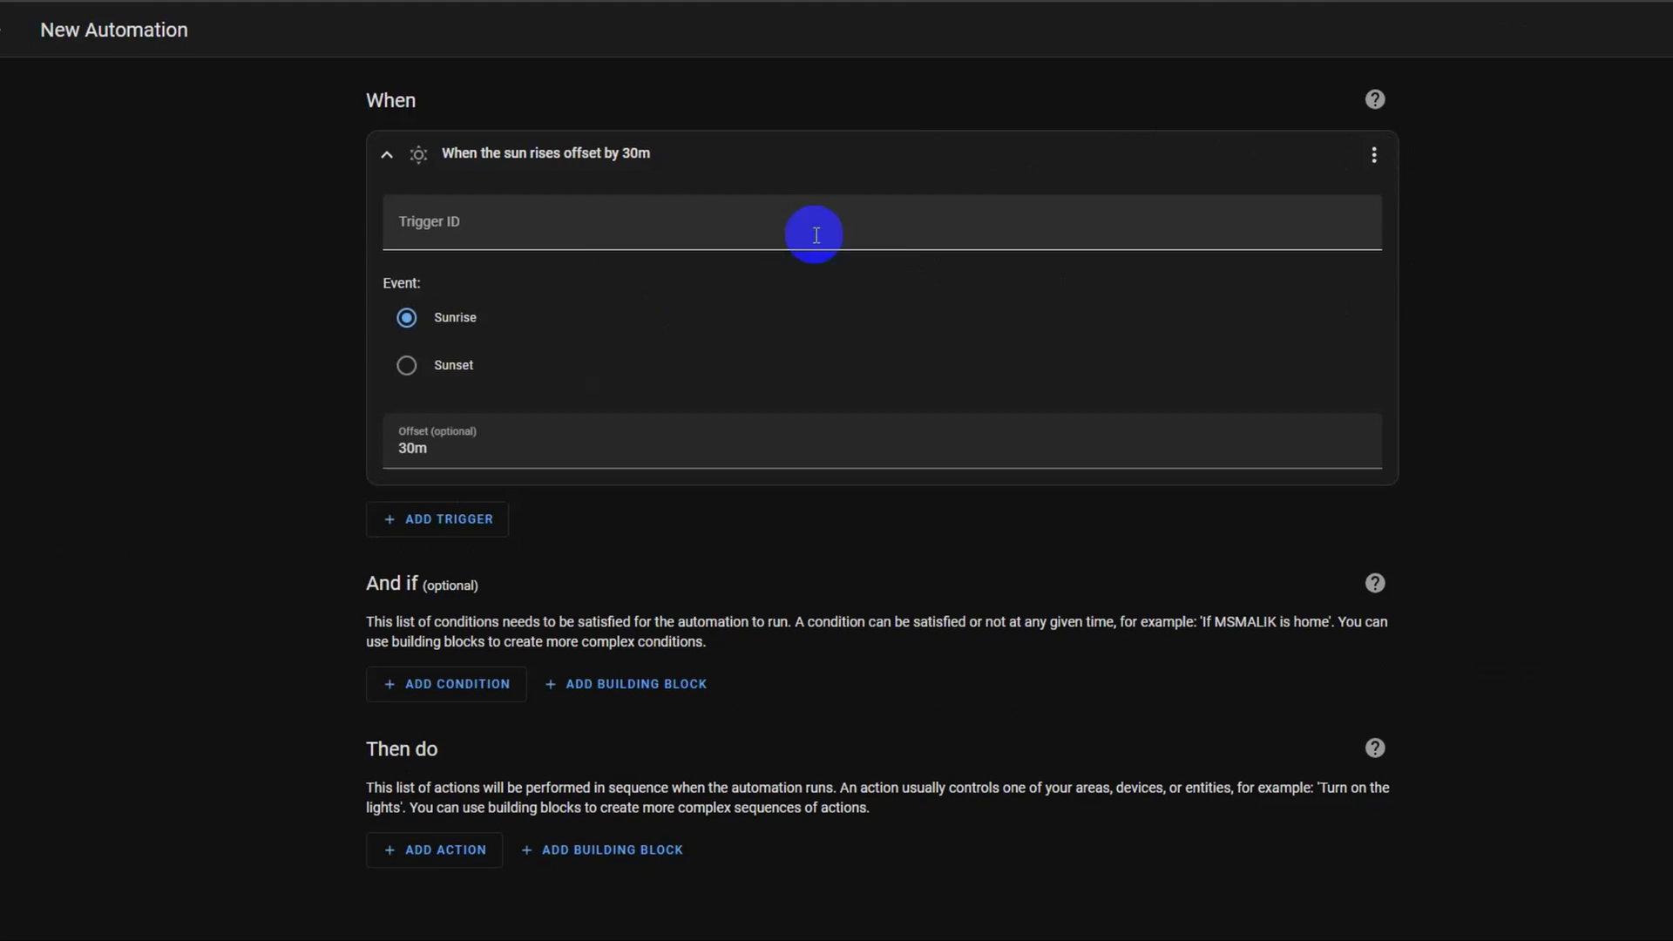
pyautogui.click(1356, 155)
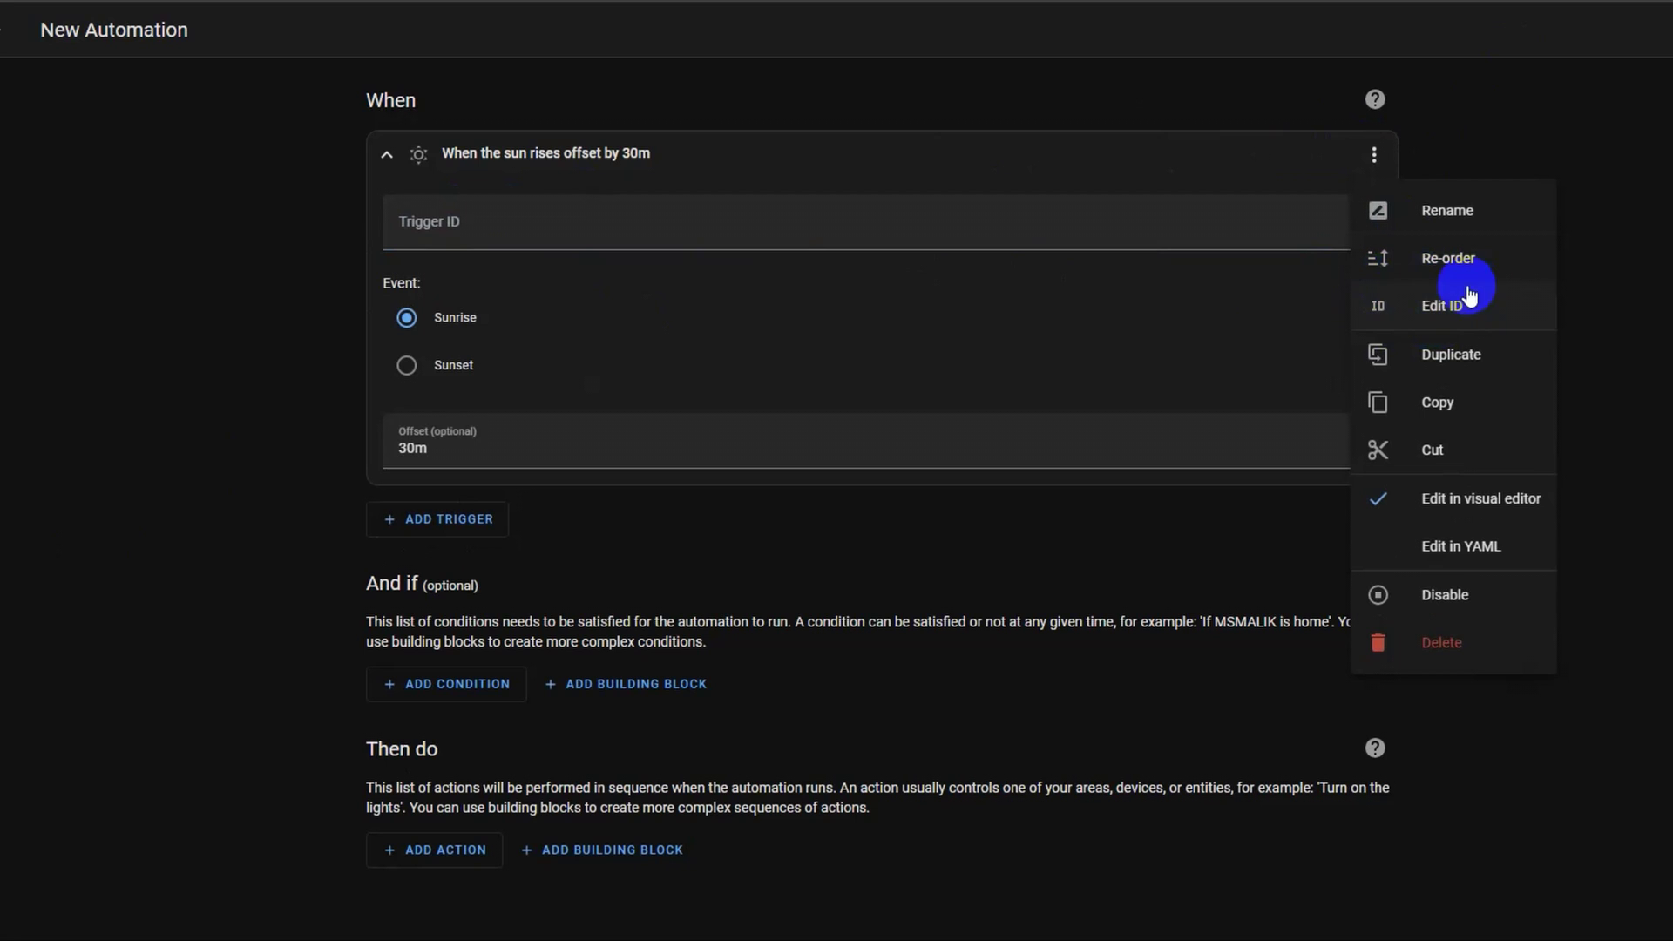
pyautogui.click(1353, 312)
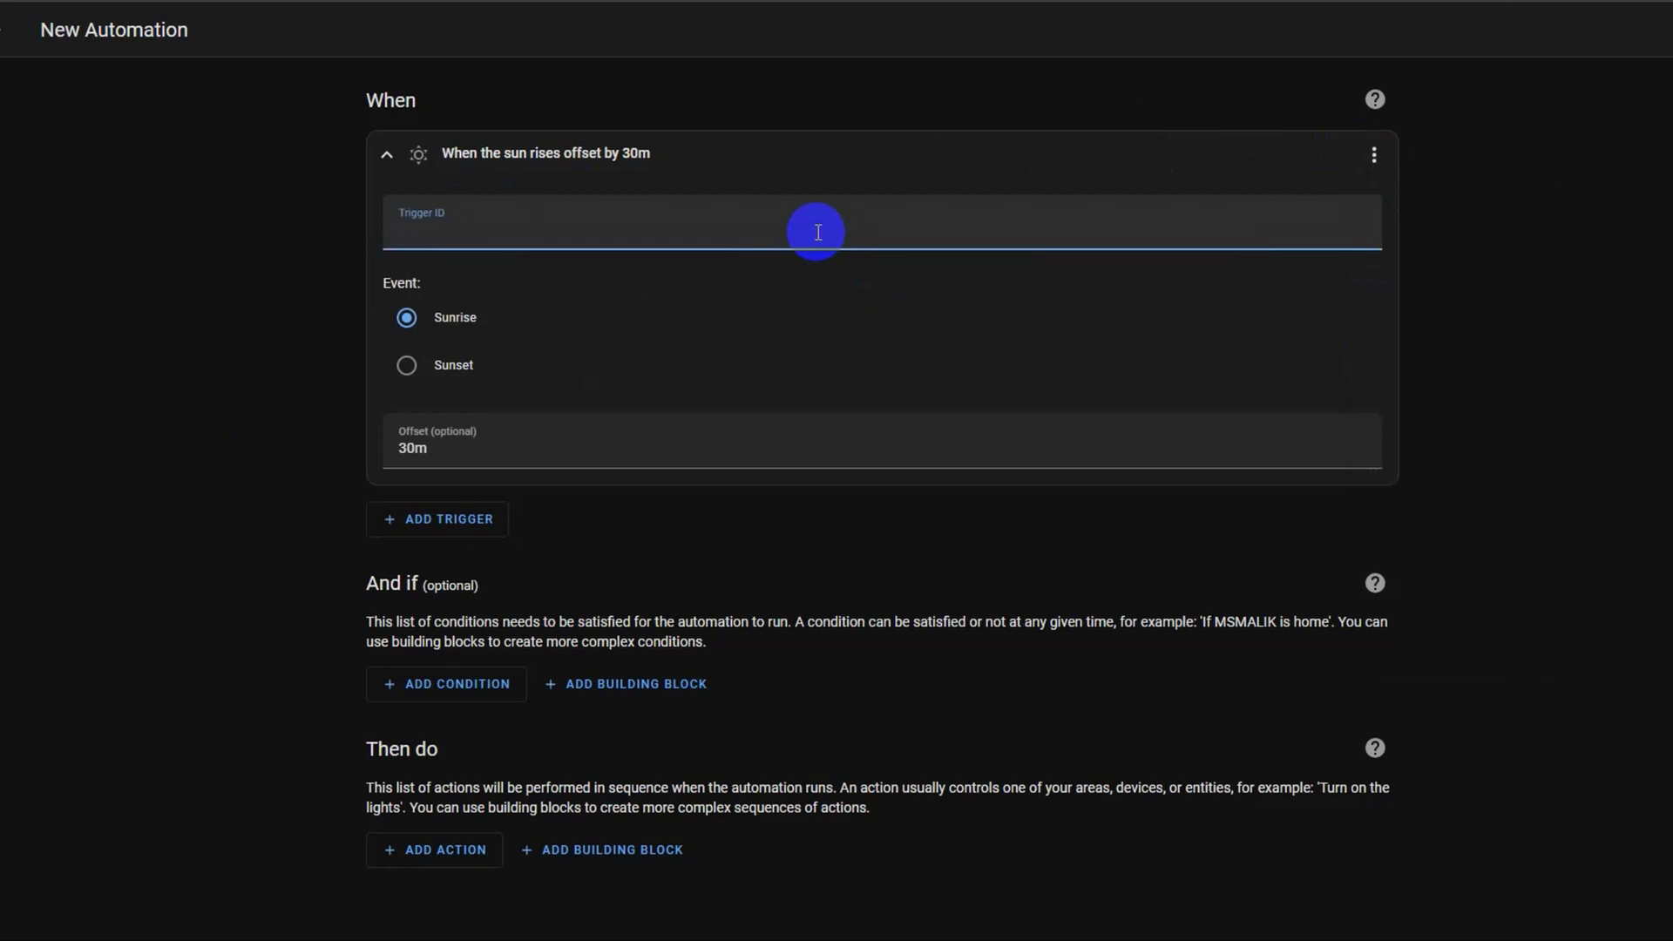
pyautogui.write('Sunr')
pyautogui.press('BackSpace')
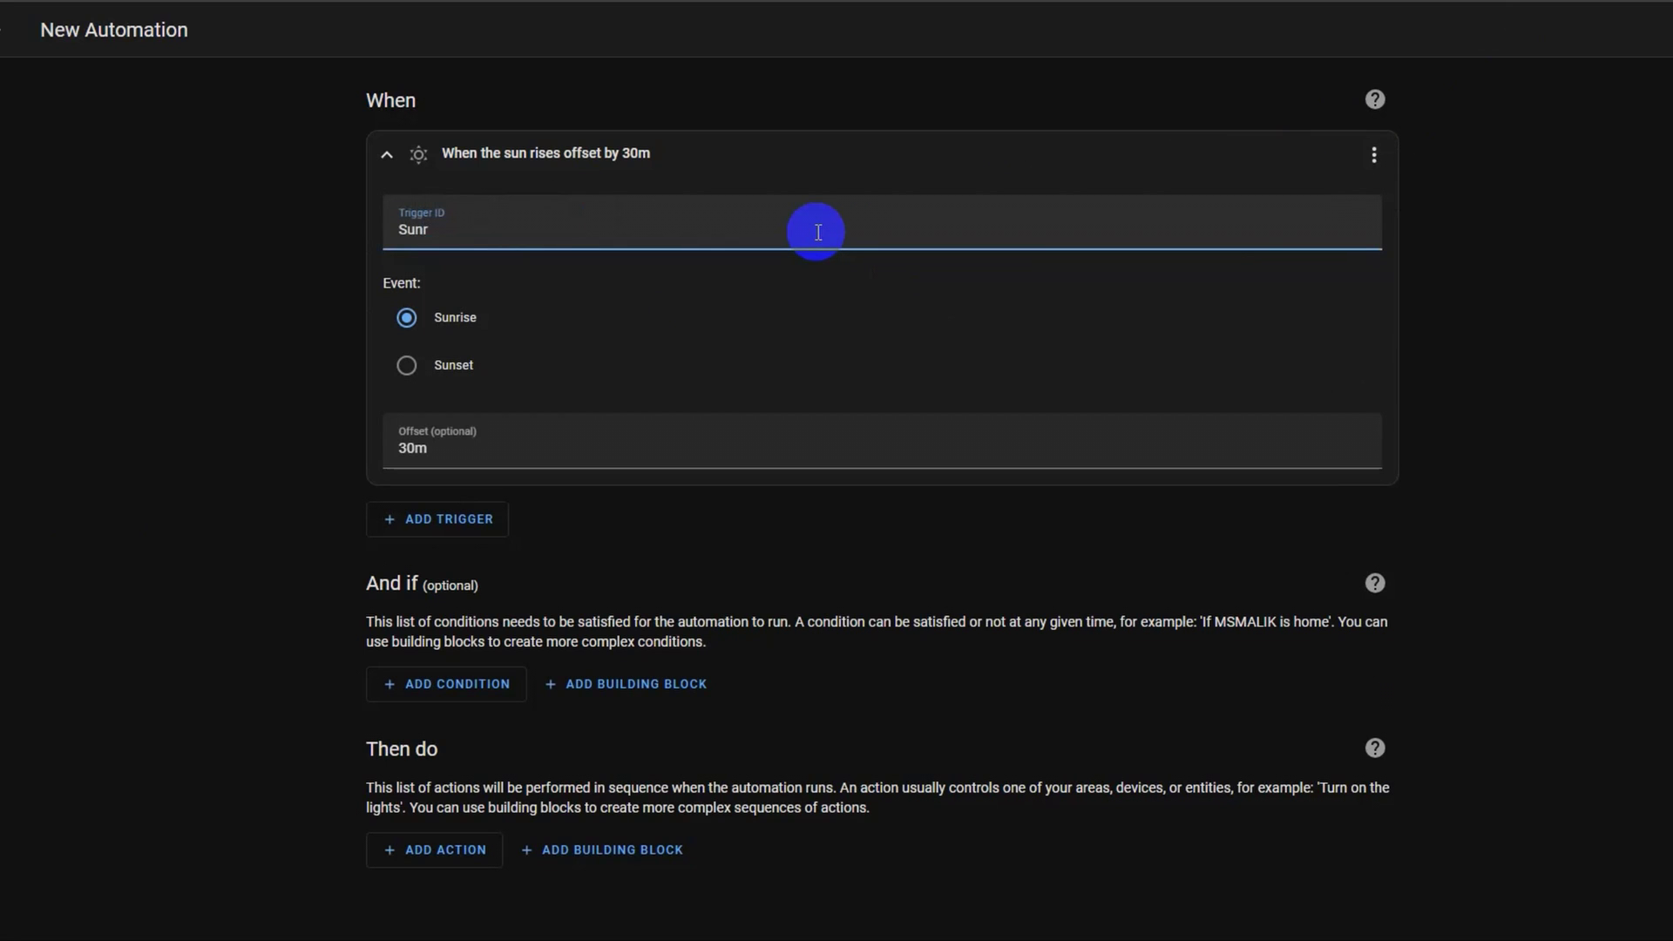
pyautogui.write('ise')
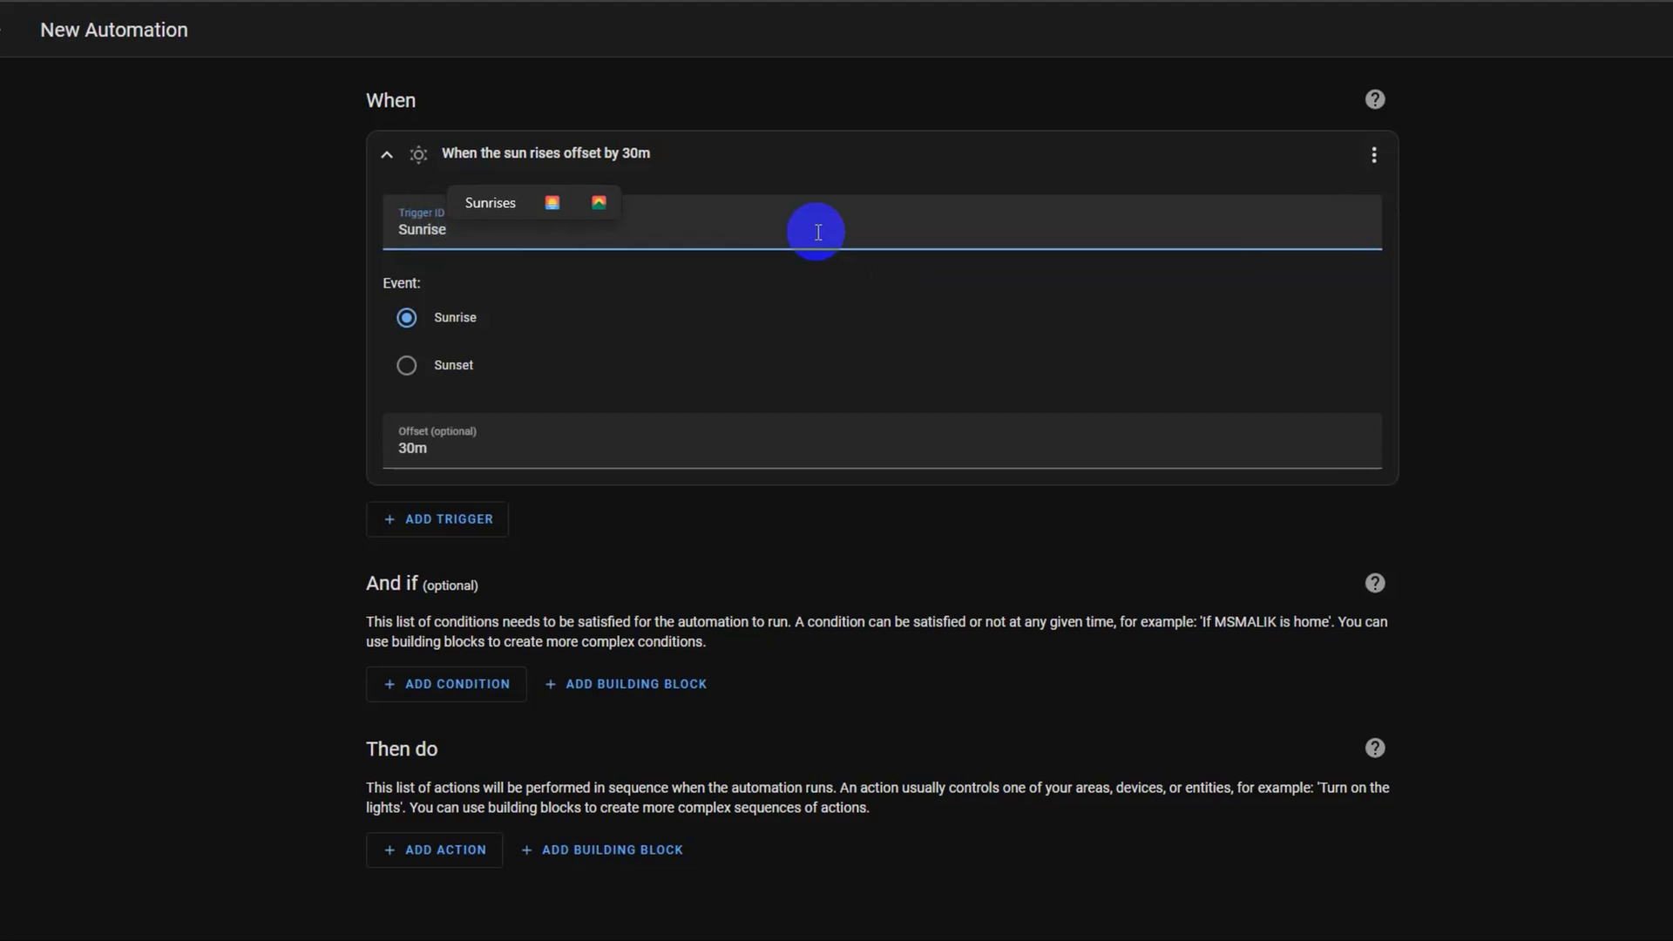
pyautogui.write('+30min')
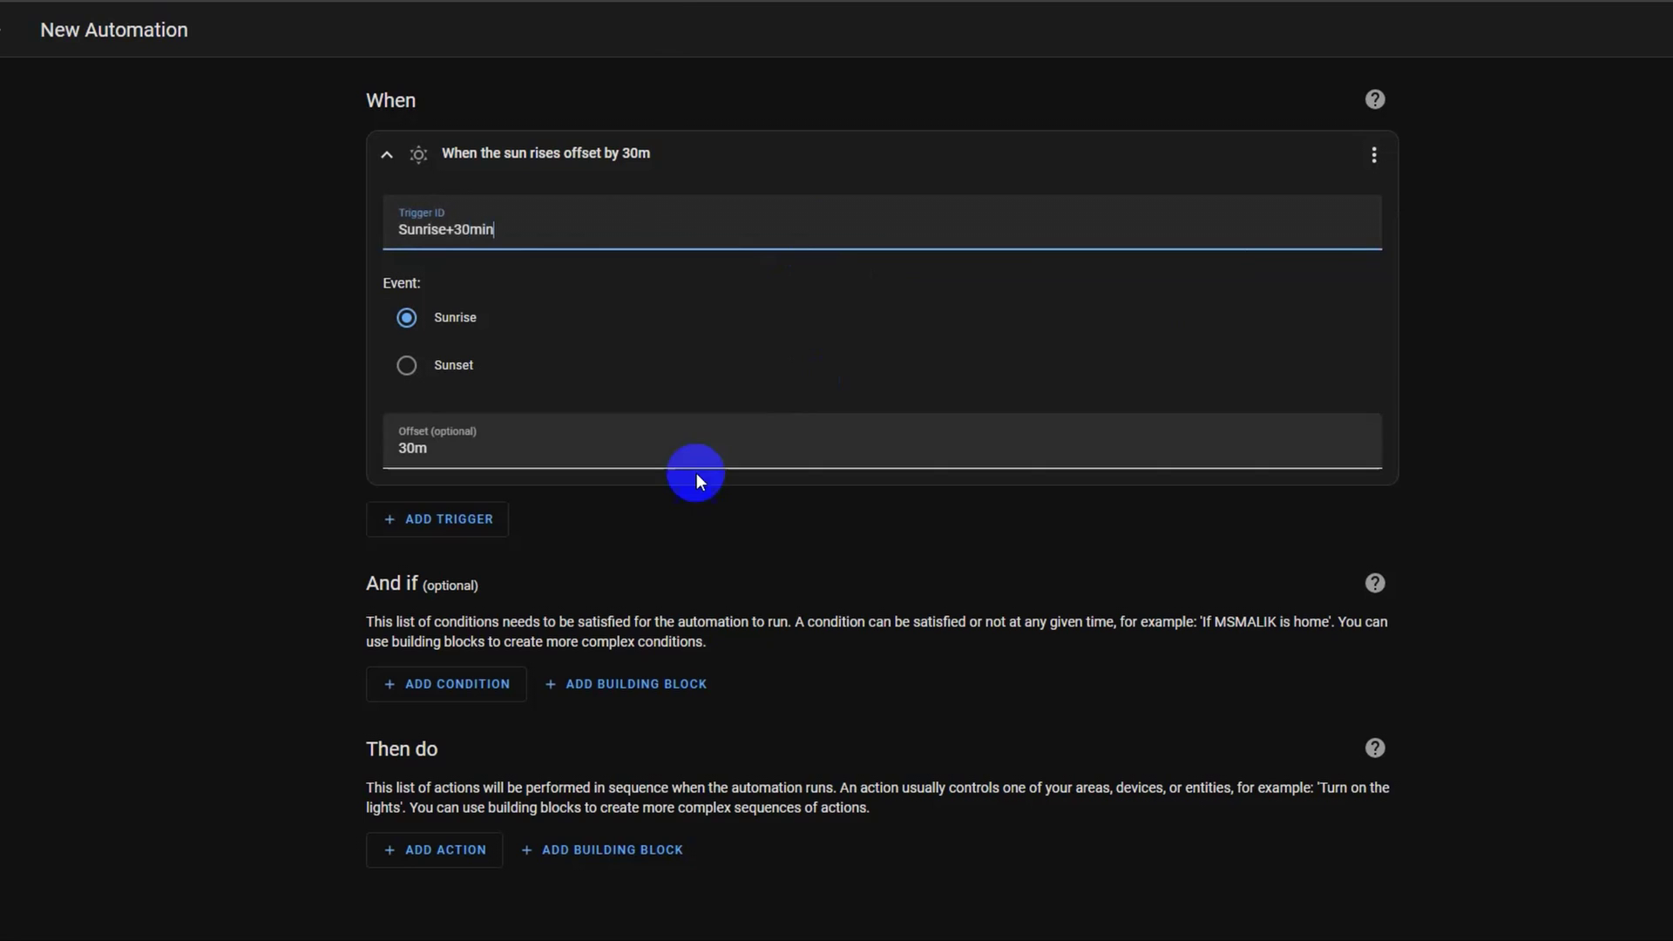
# - Add a second Sun trigger set to Sunset with a -15m offset
pyautogui.click(417, 521)
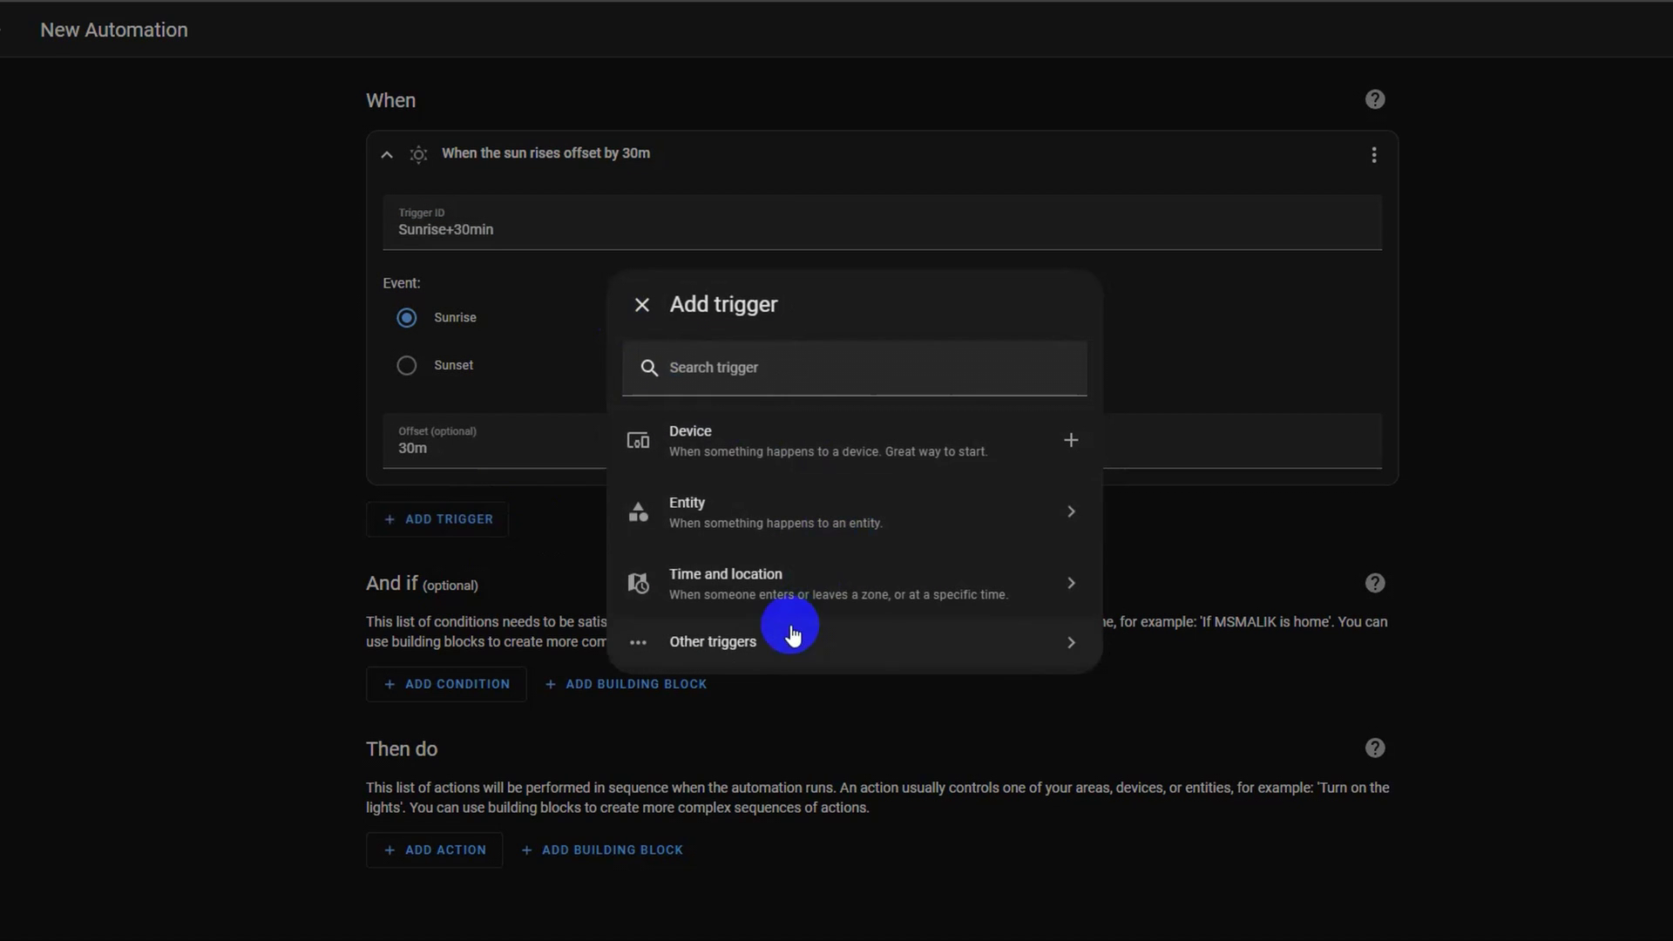
pyautogui.click(789, 589)
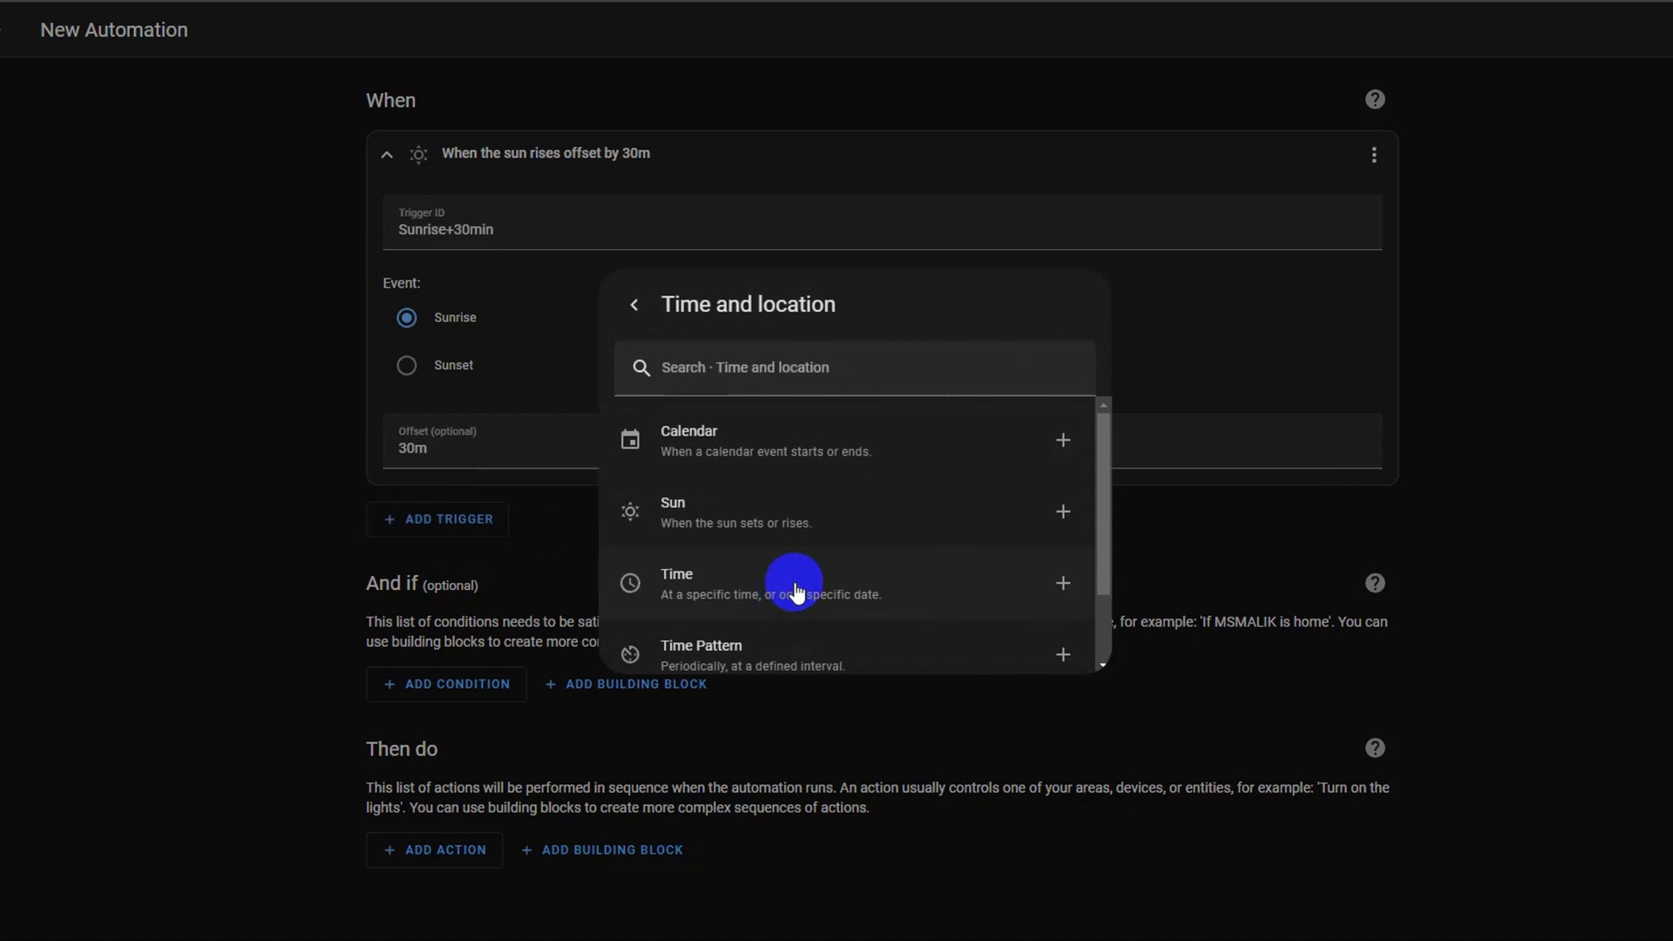
pyautogui.click(837, 519)
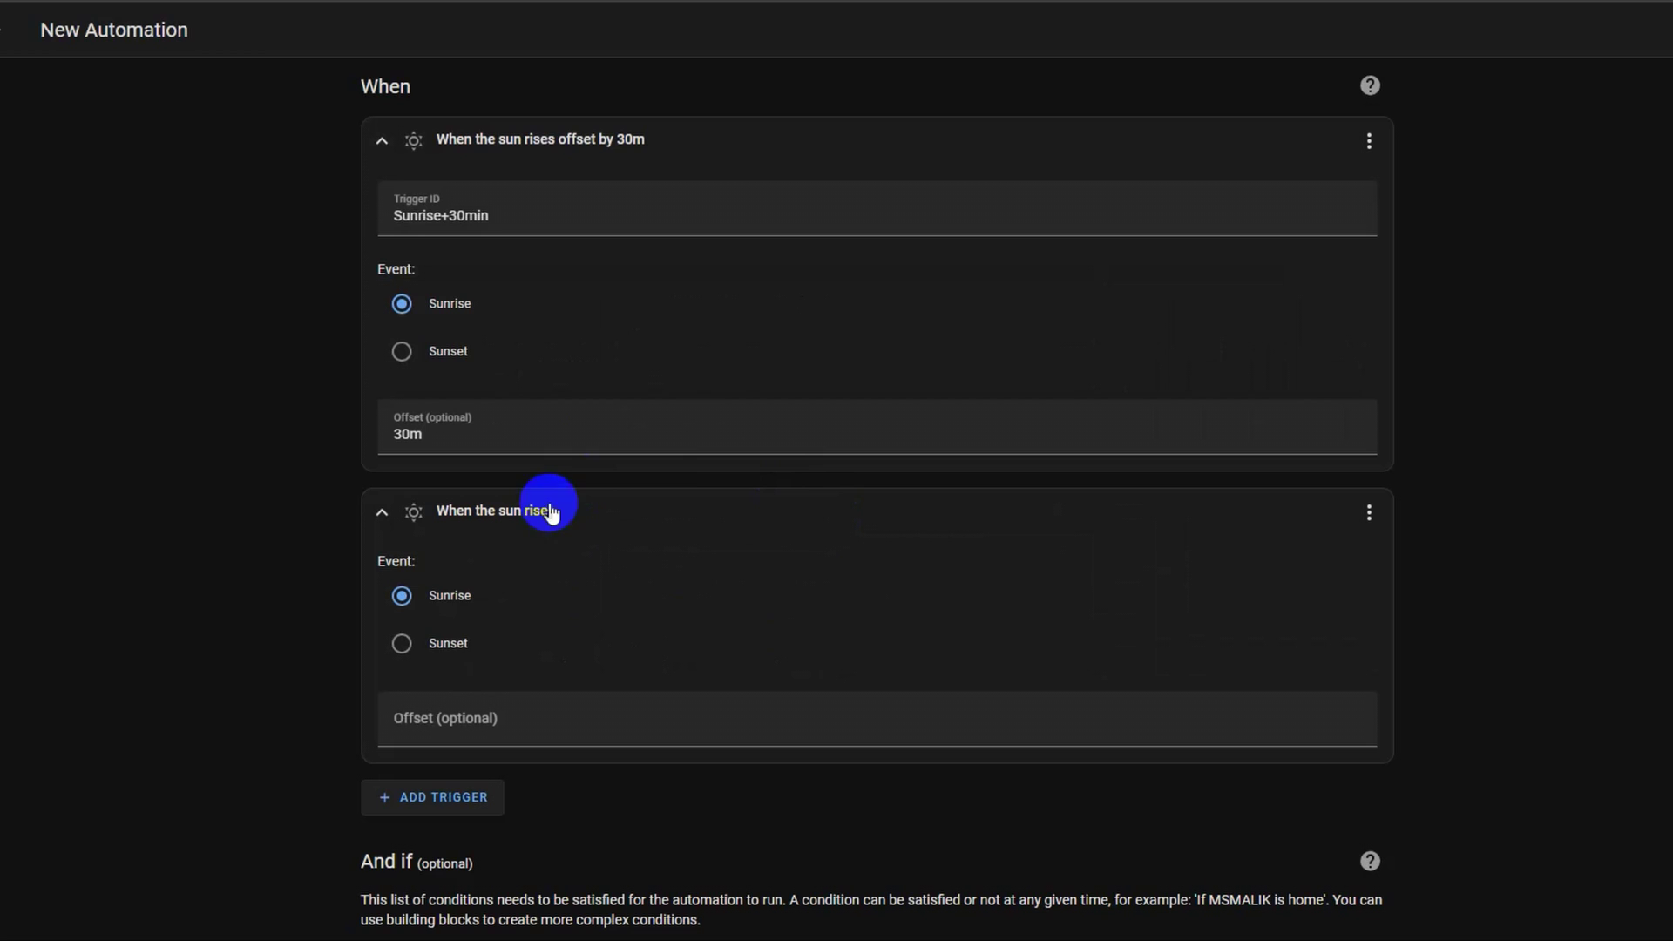
pyautogui.click(404, 643)
pyautogui.click(556, 723)
pyautogui.write('15m')
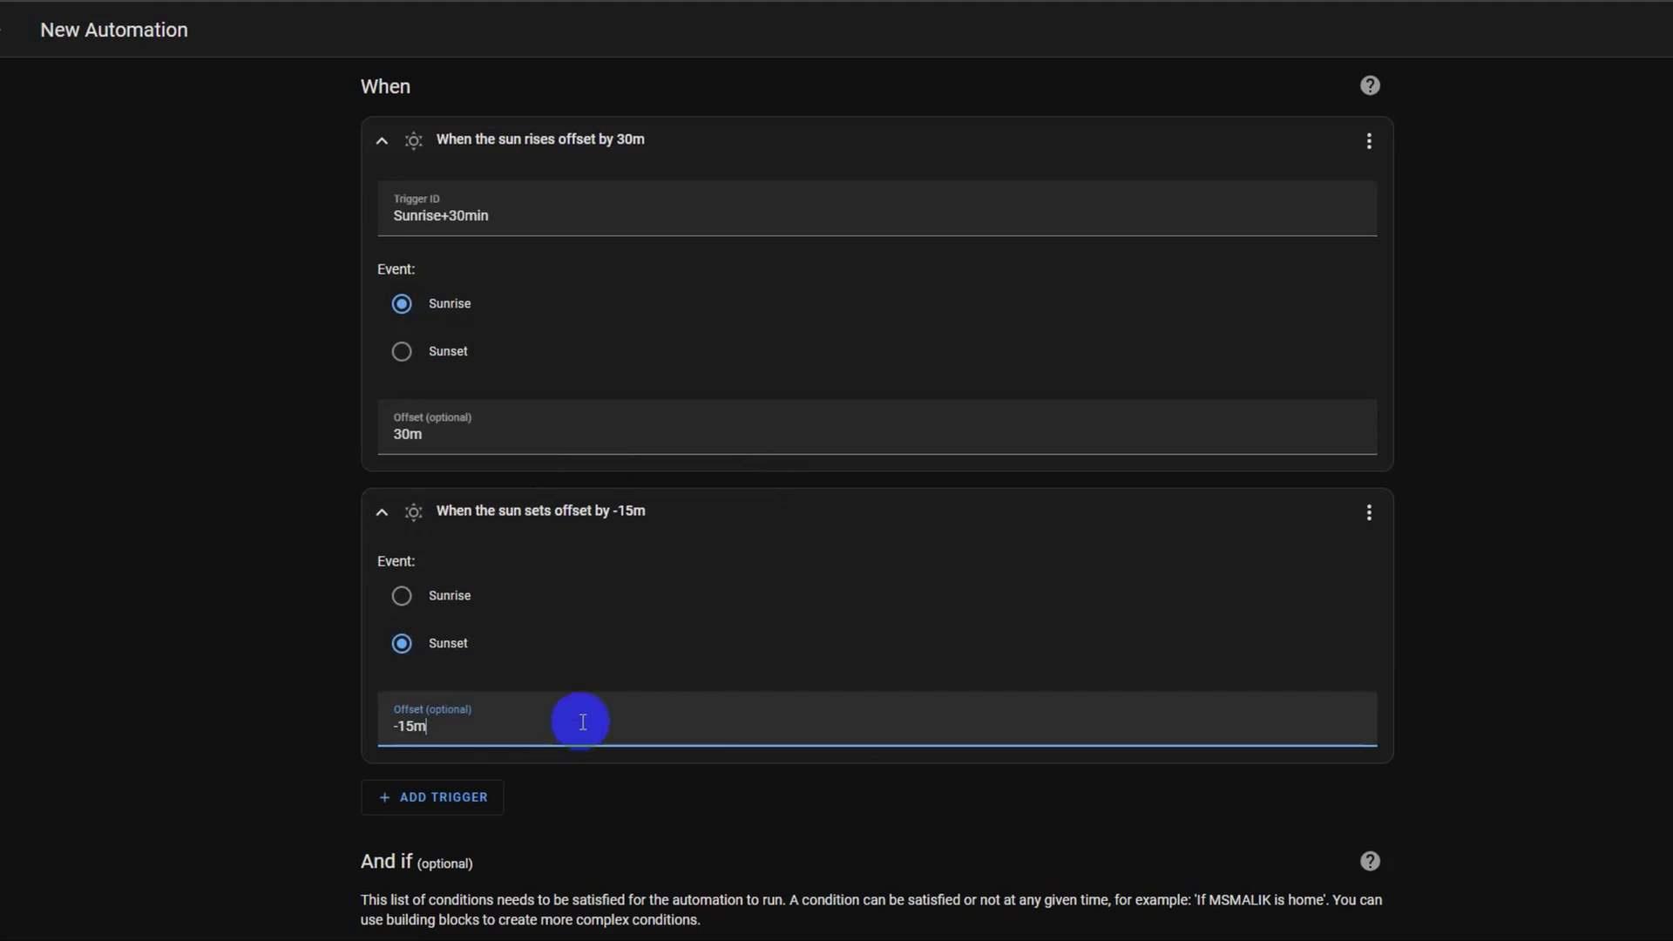
pyautogui.click(1530, 541)
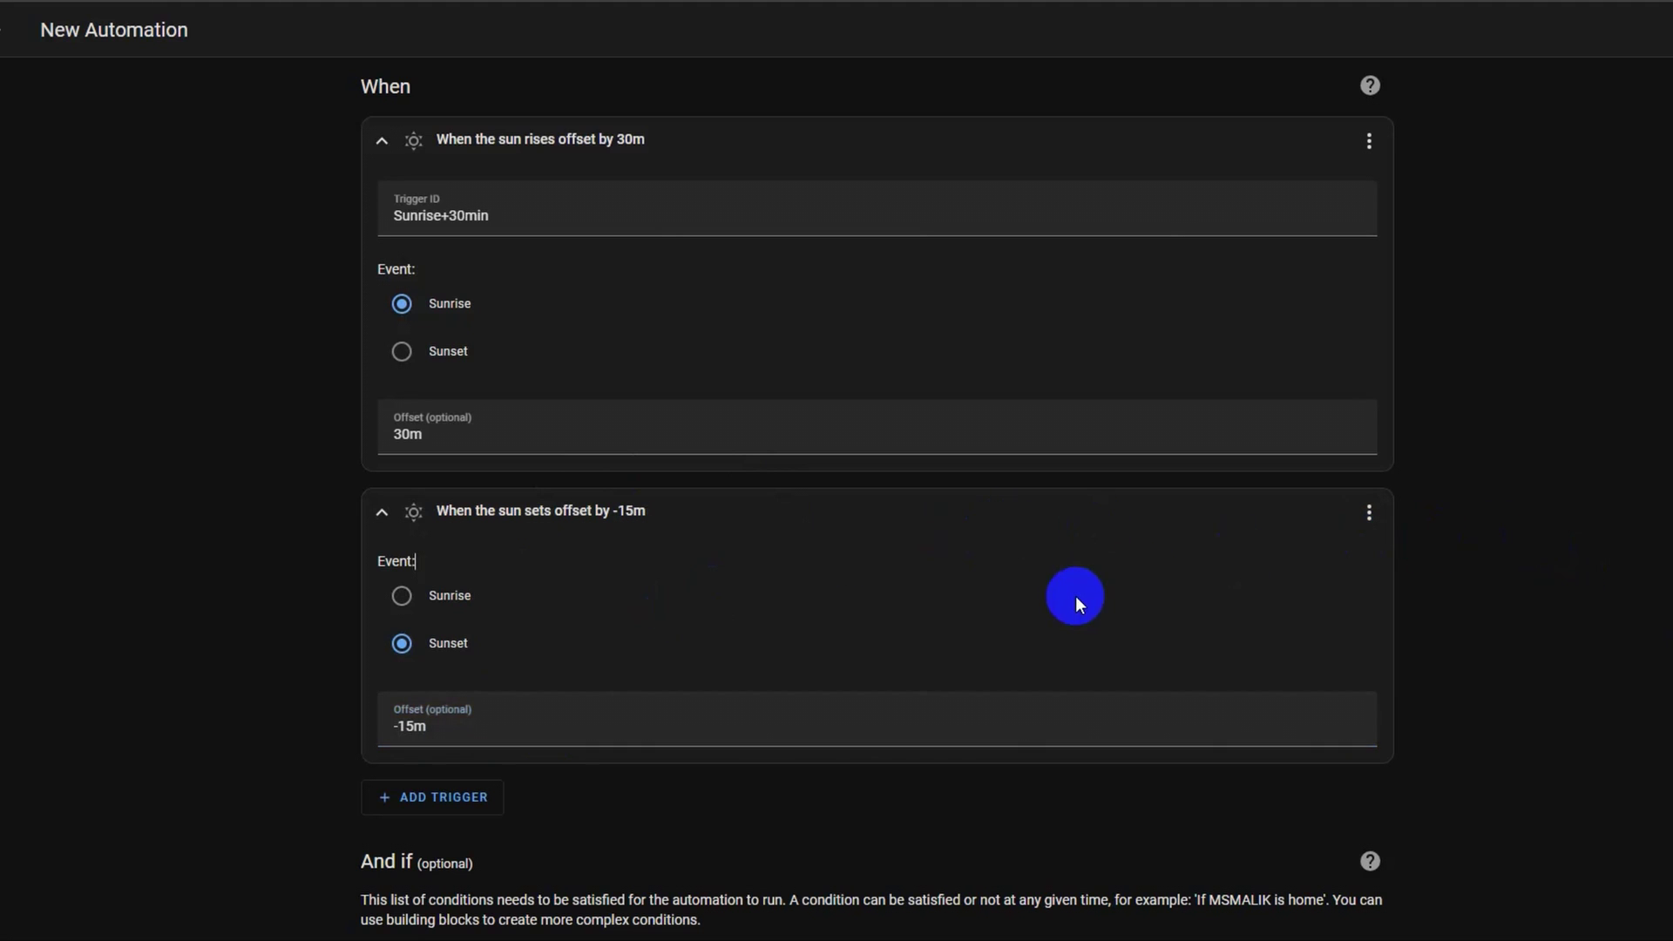
# - Add an ID to the sunset trigger and start typing Sunset-15mins
pyautogui.click(1369, 513)
pyautogui.click(1455, 167)
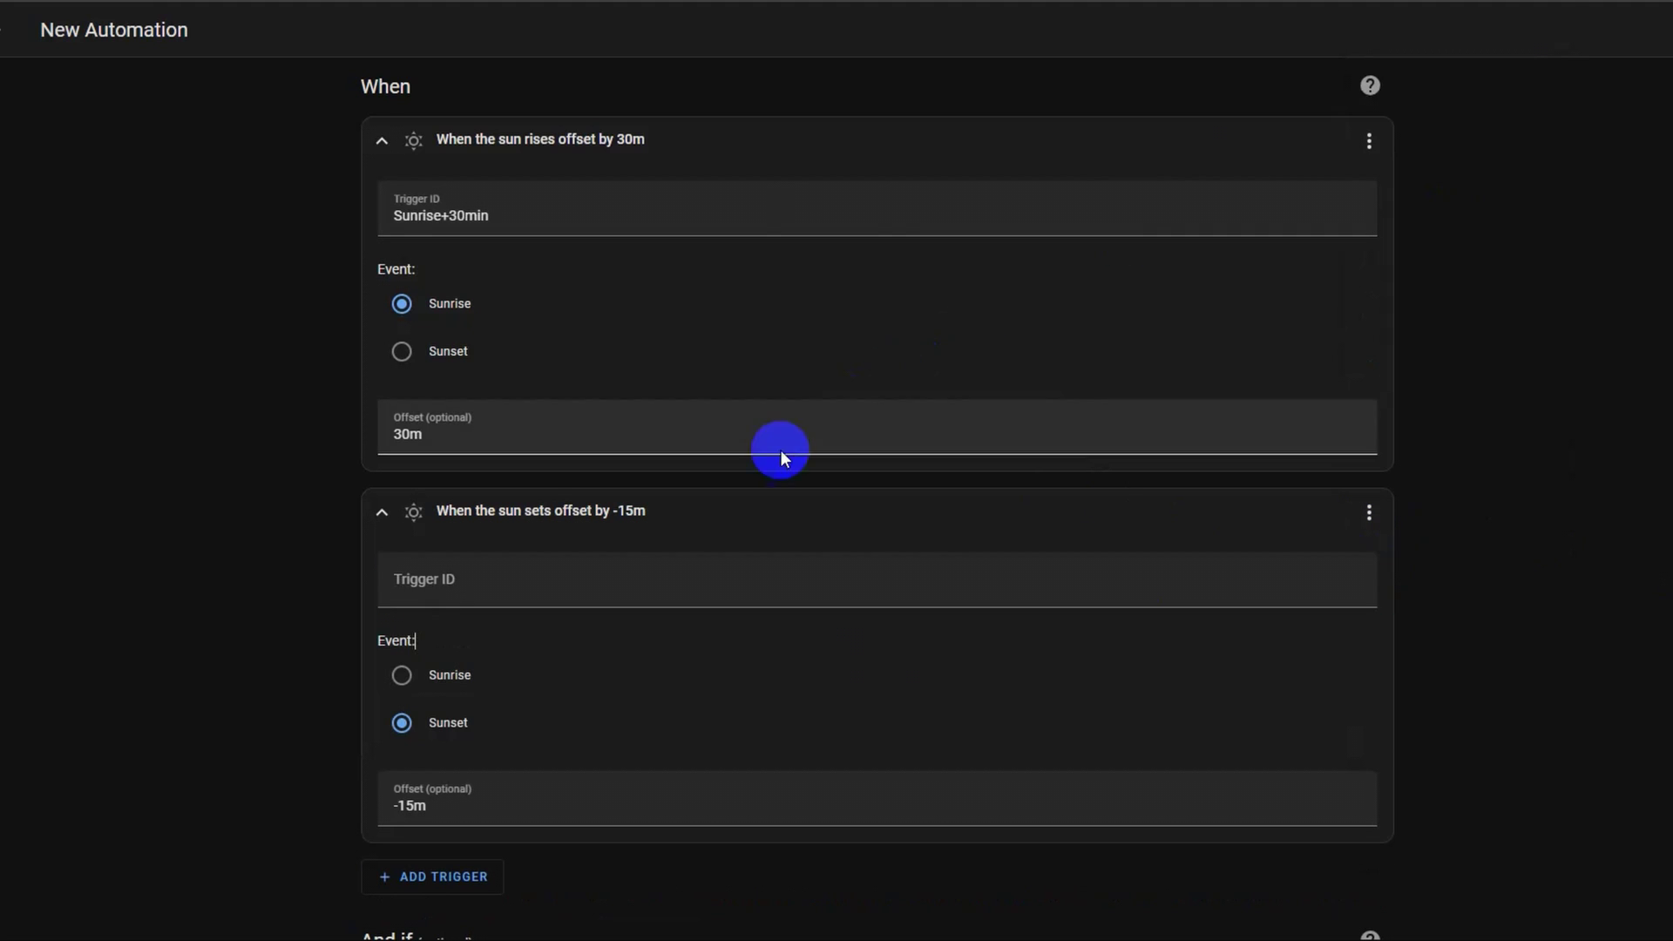
pyautogui.click(651, 582)
pyautogui.write('Sun')
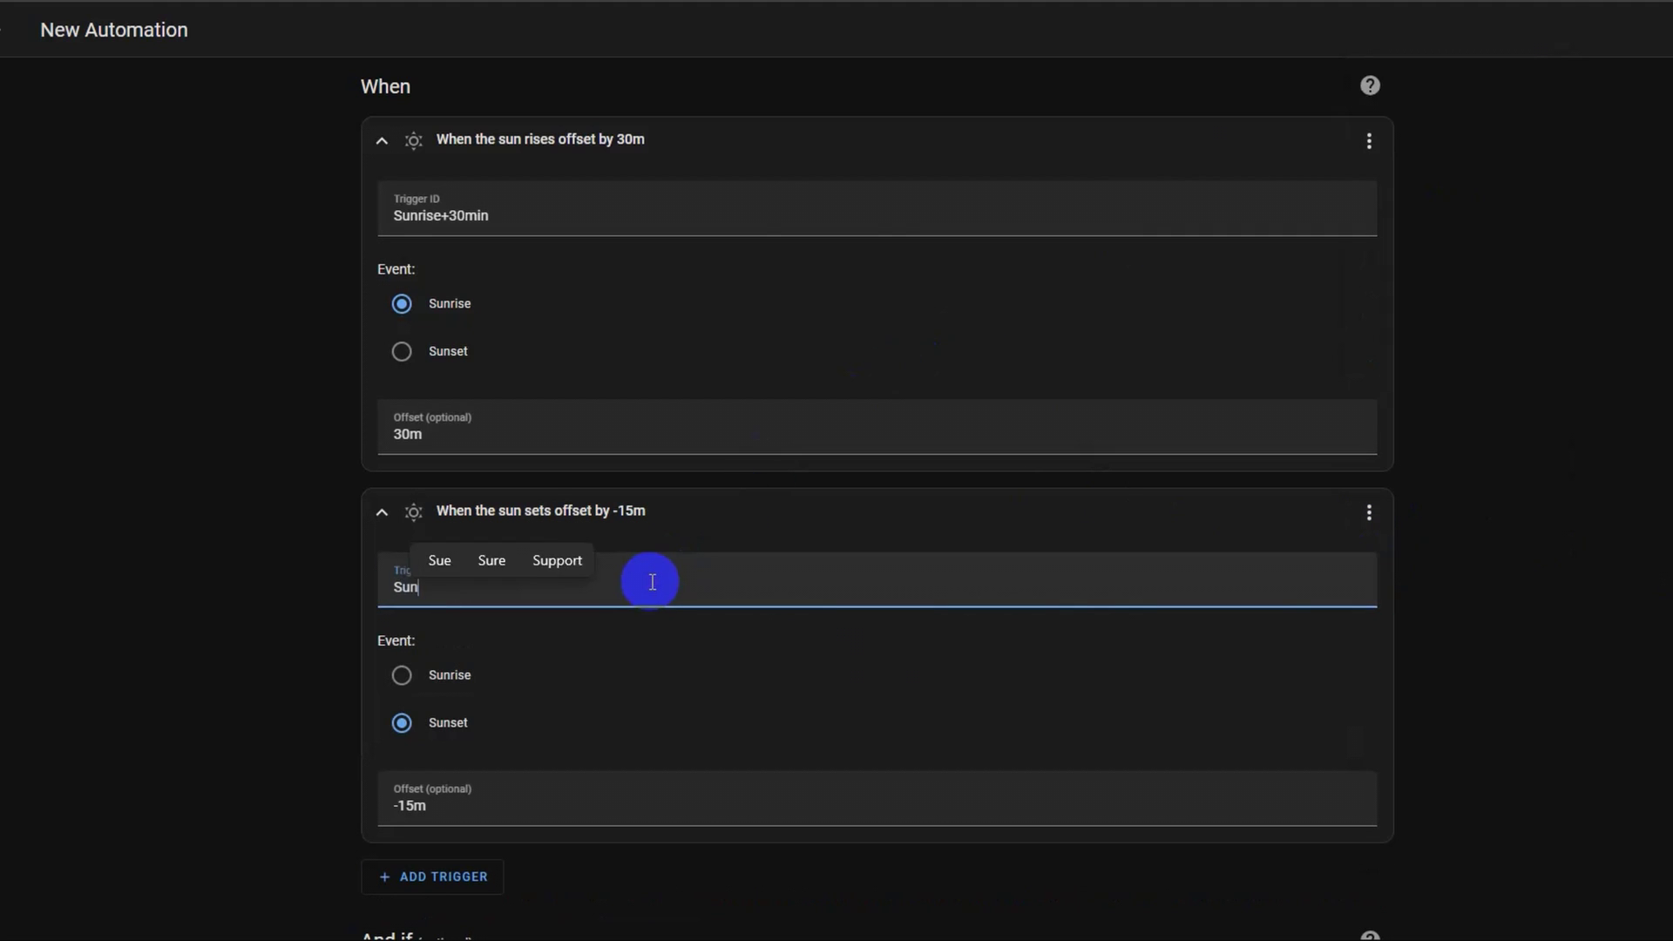
pyautogui.write('set-15mins')
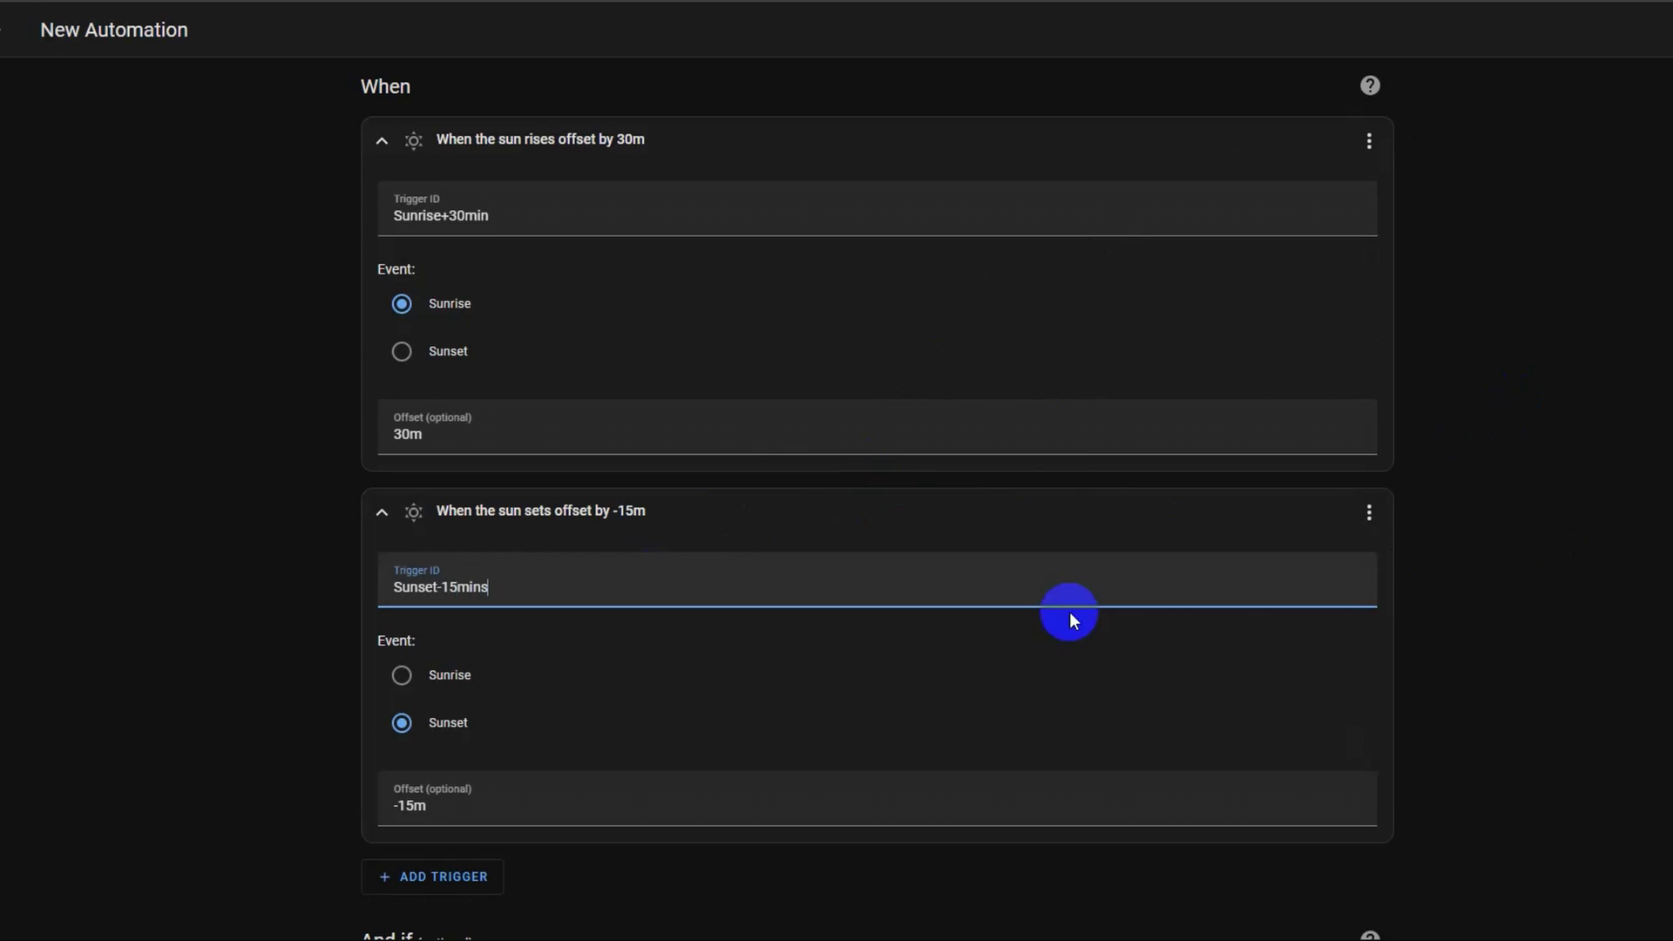
# - Collapse both sun triggers and add a Choose building block under Then do
pyautogui.click(383, 511)
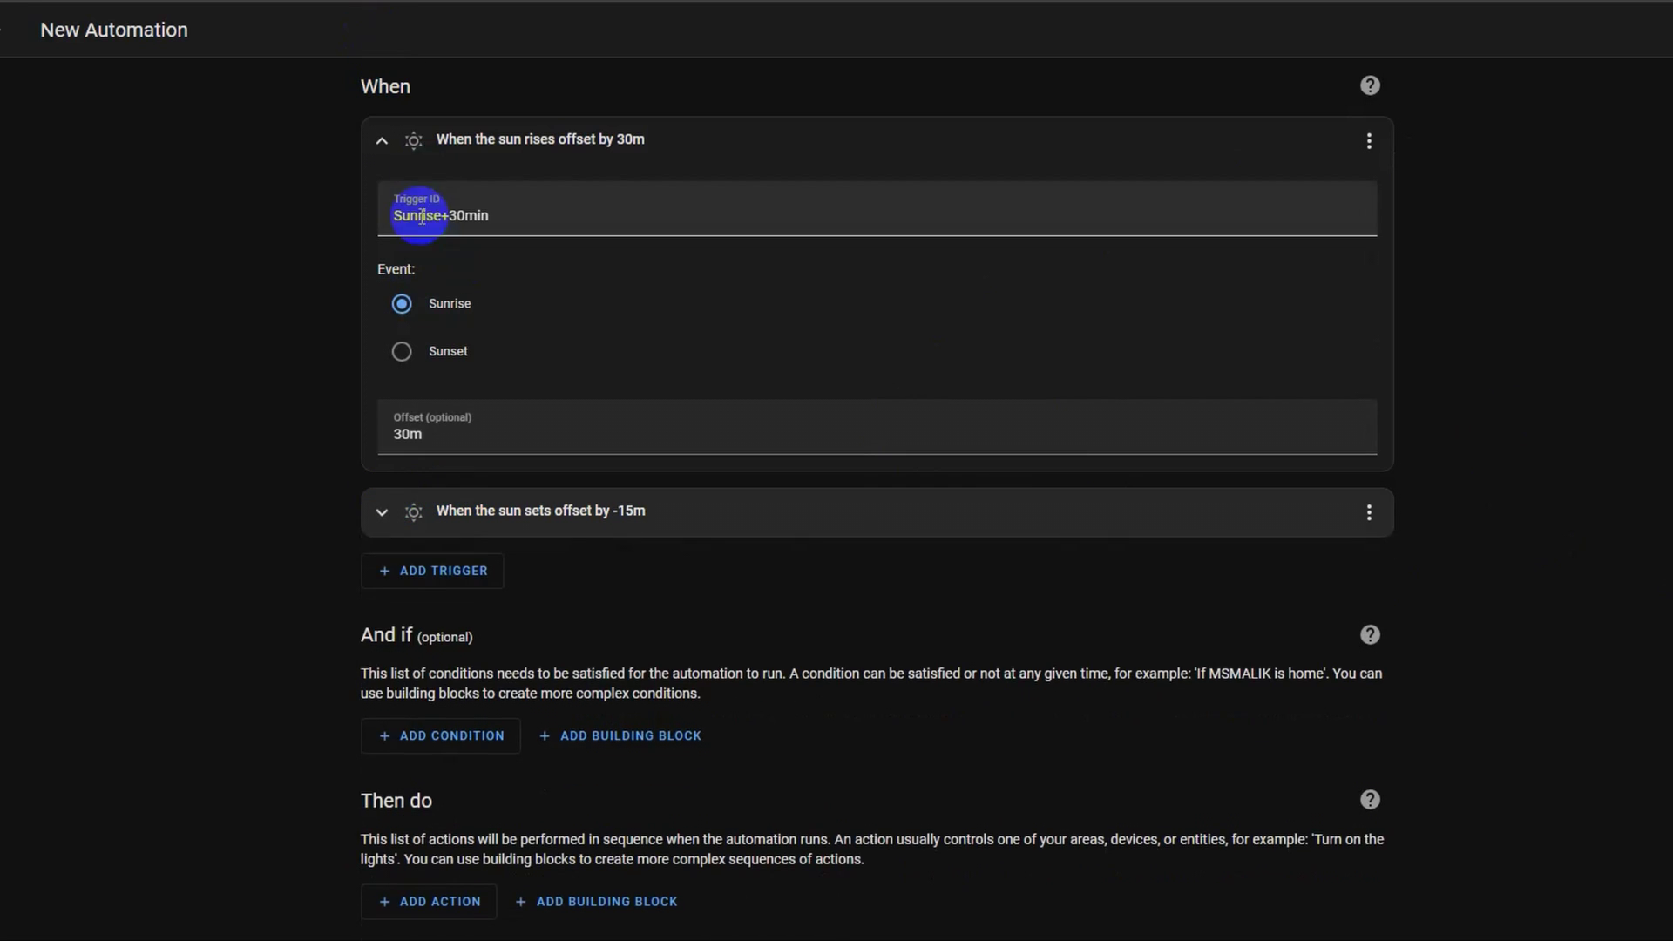
pyautogui.click(384, 142)
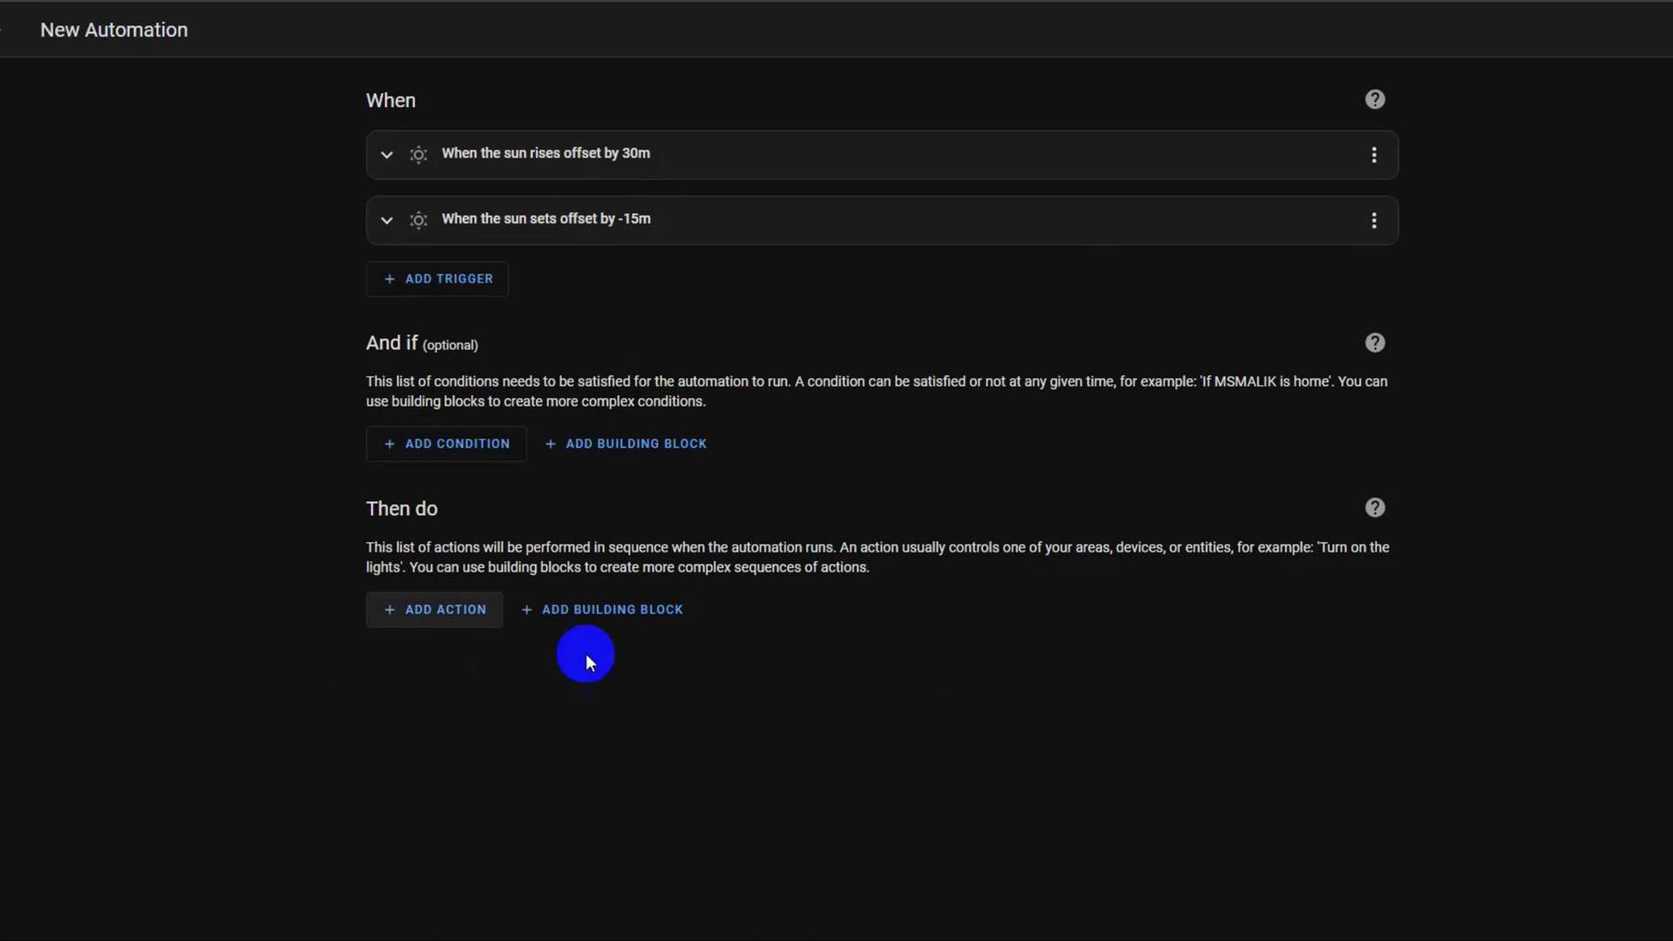
pyautogui.click(599, 610)
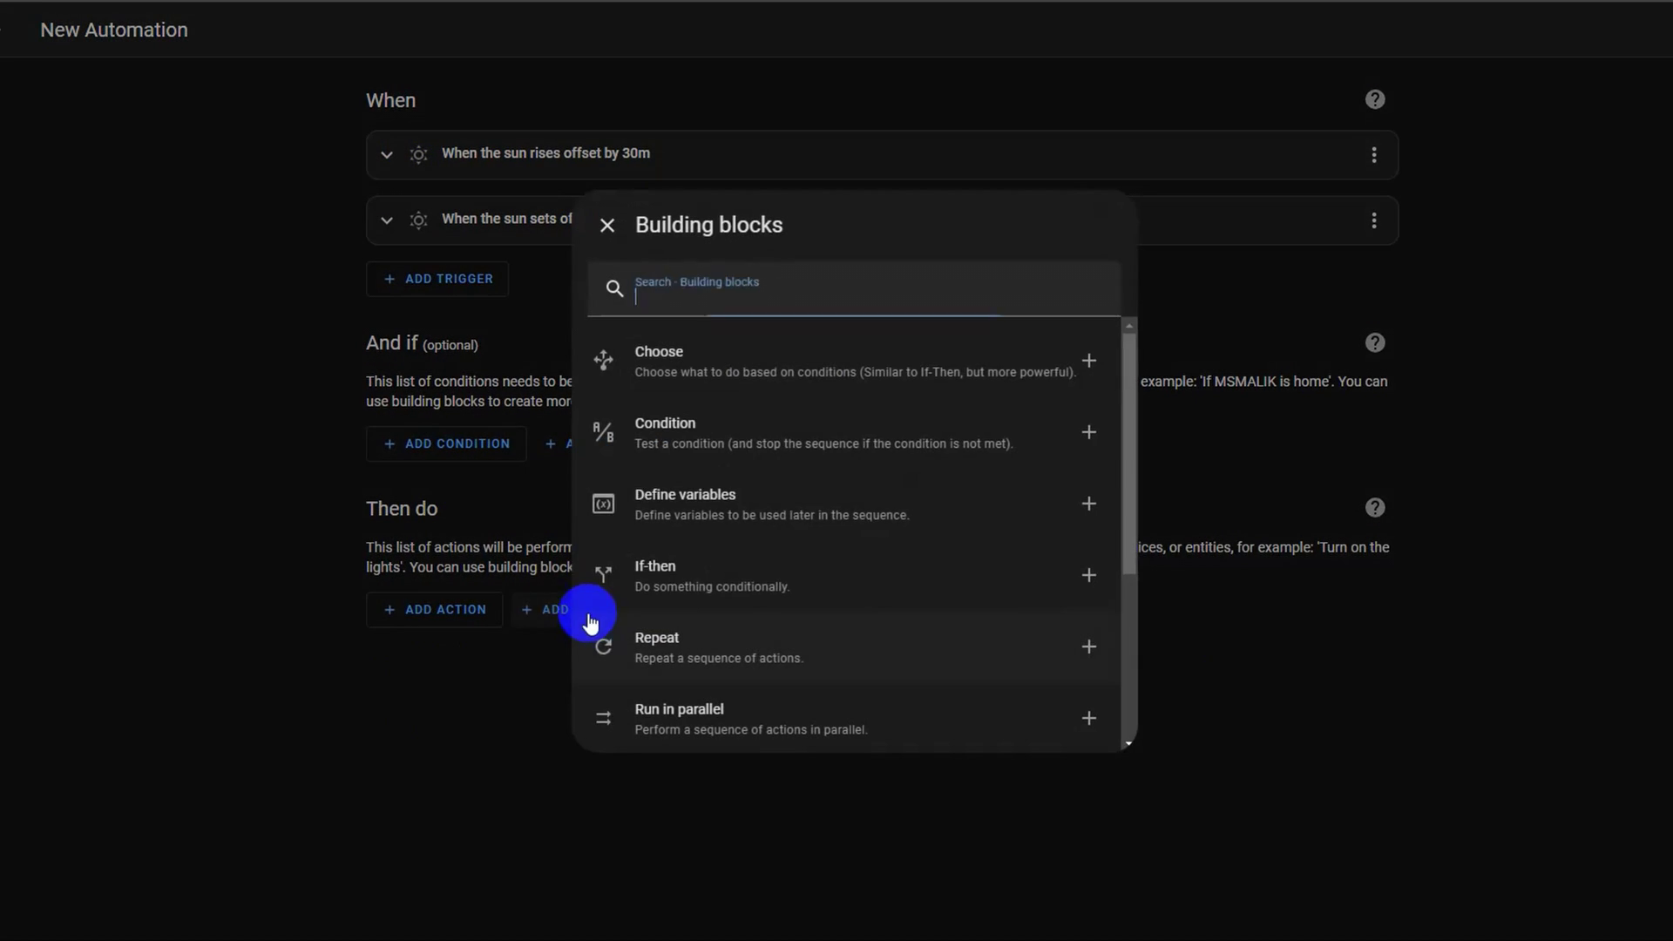
pyautogui.click(739, 375)
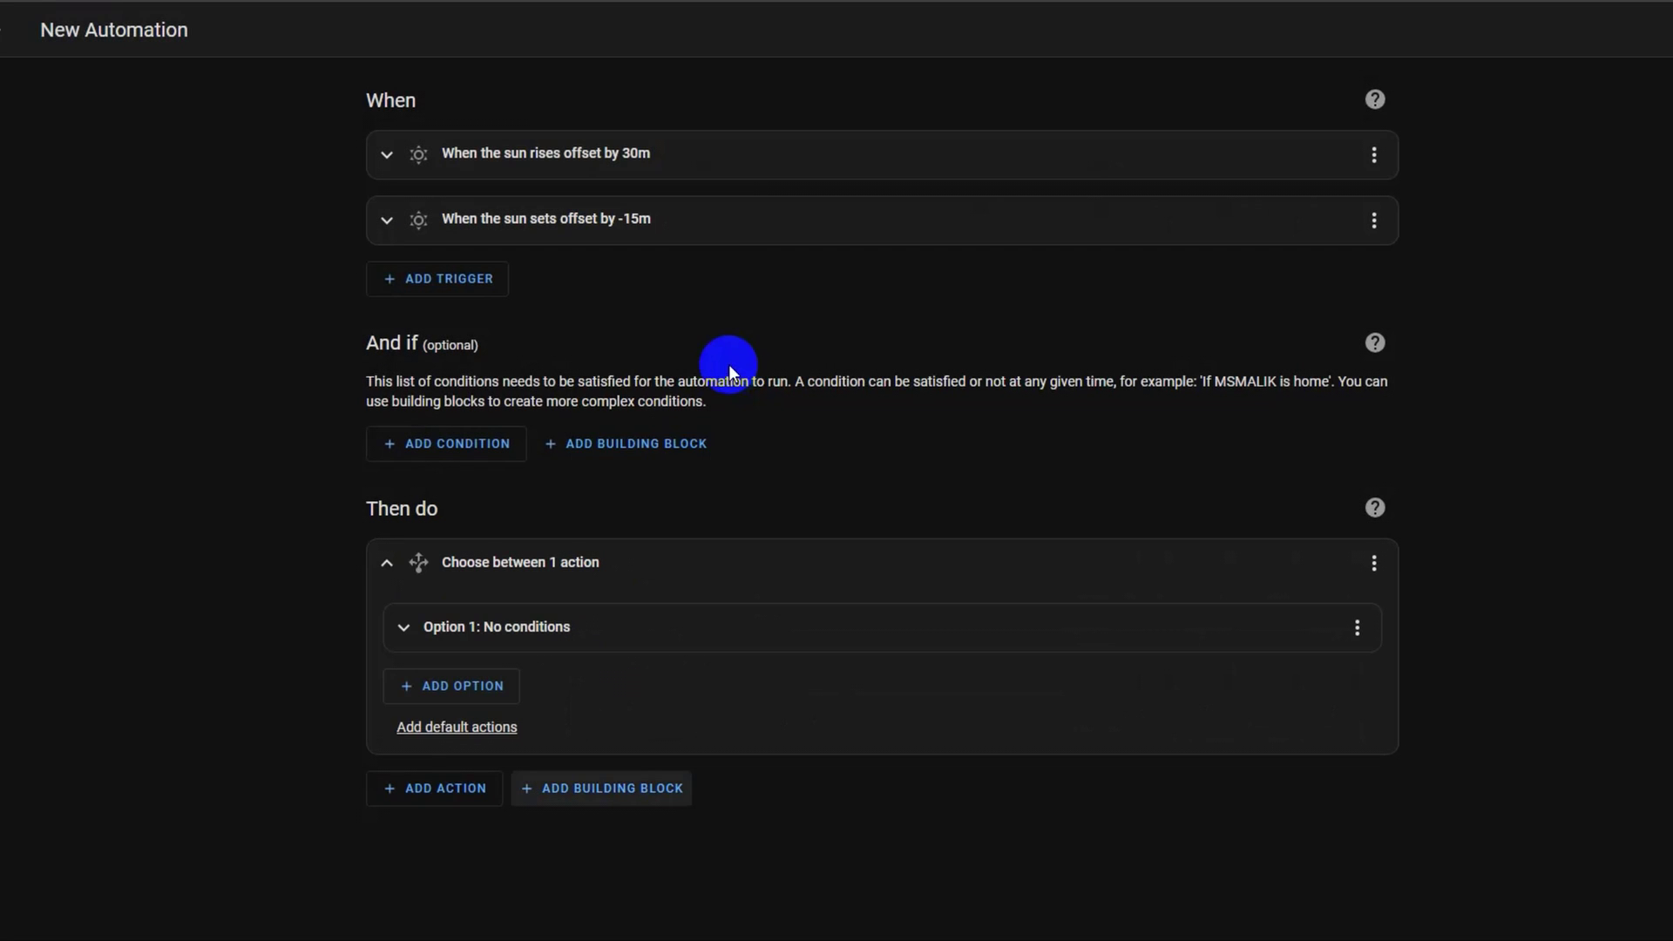
# - Give Option 1 a Triggered by condition limited to Sunset-15mins
pyautogui.click(636, 624)
pyautogui.scroll(-1, 610, 621)
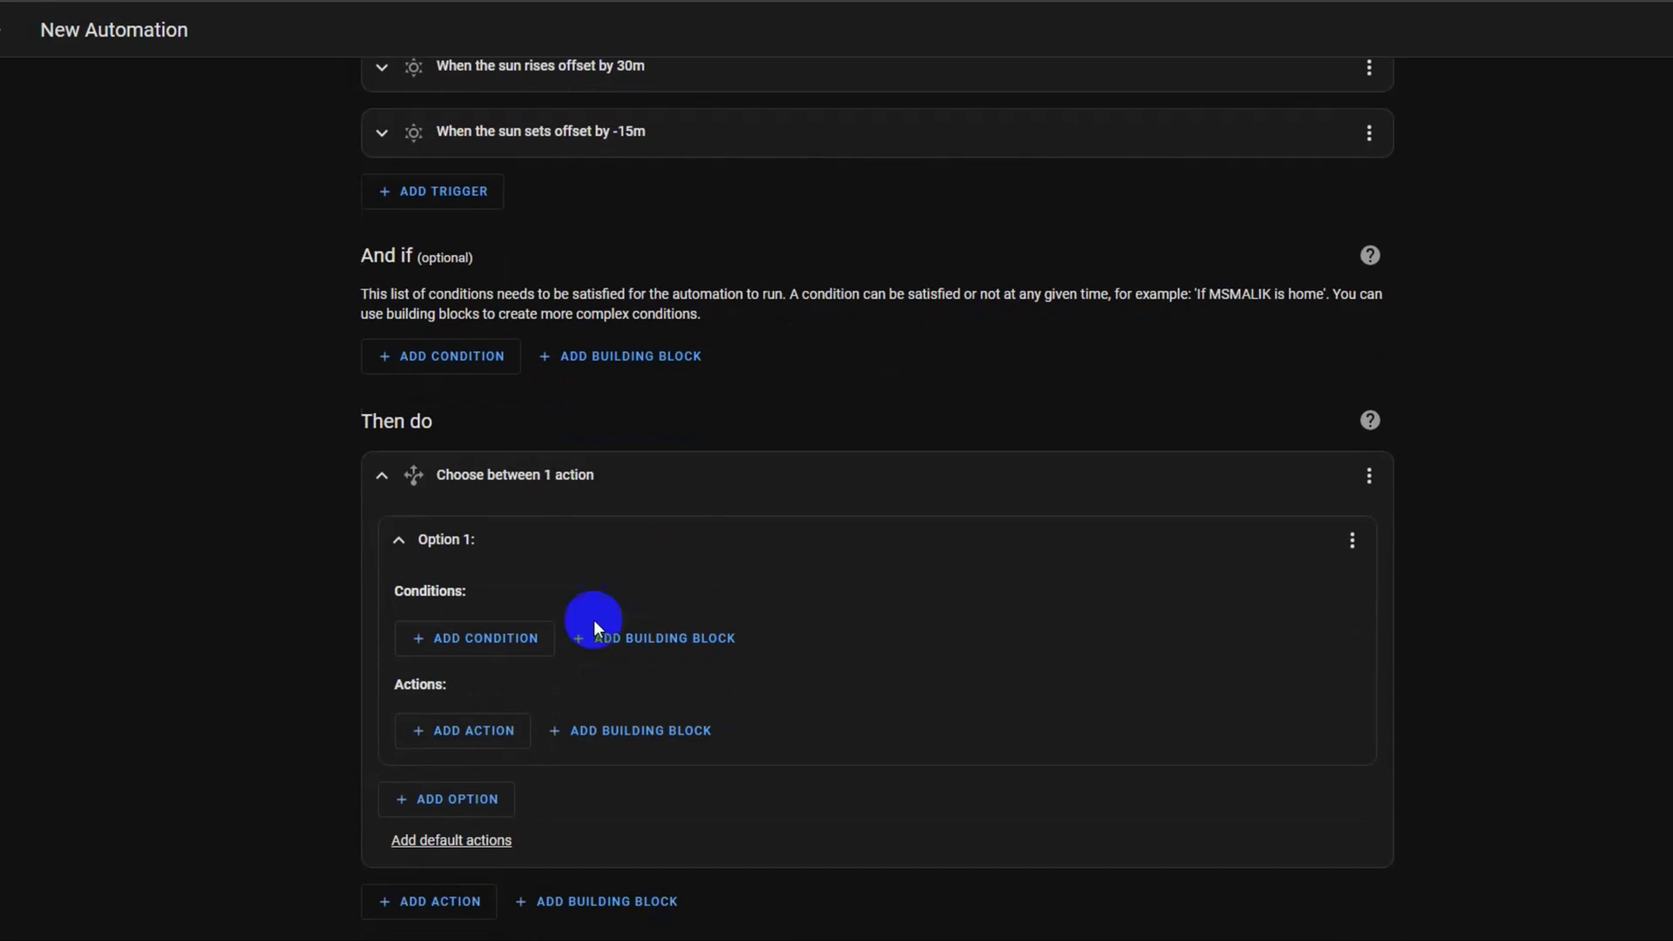
pyautogui.click(482, 640)
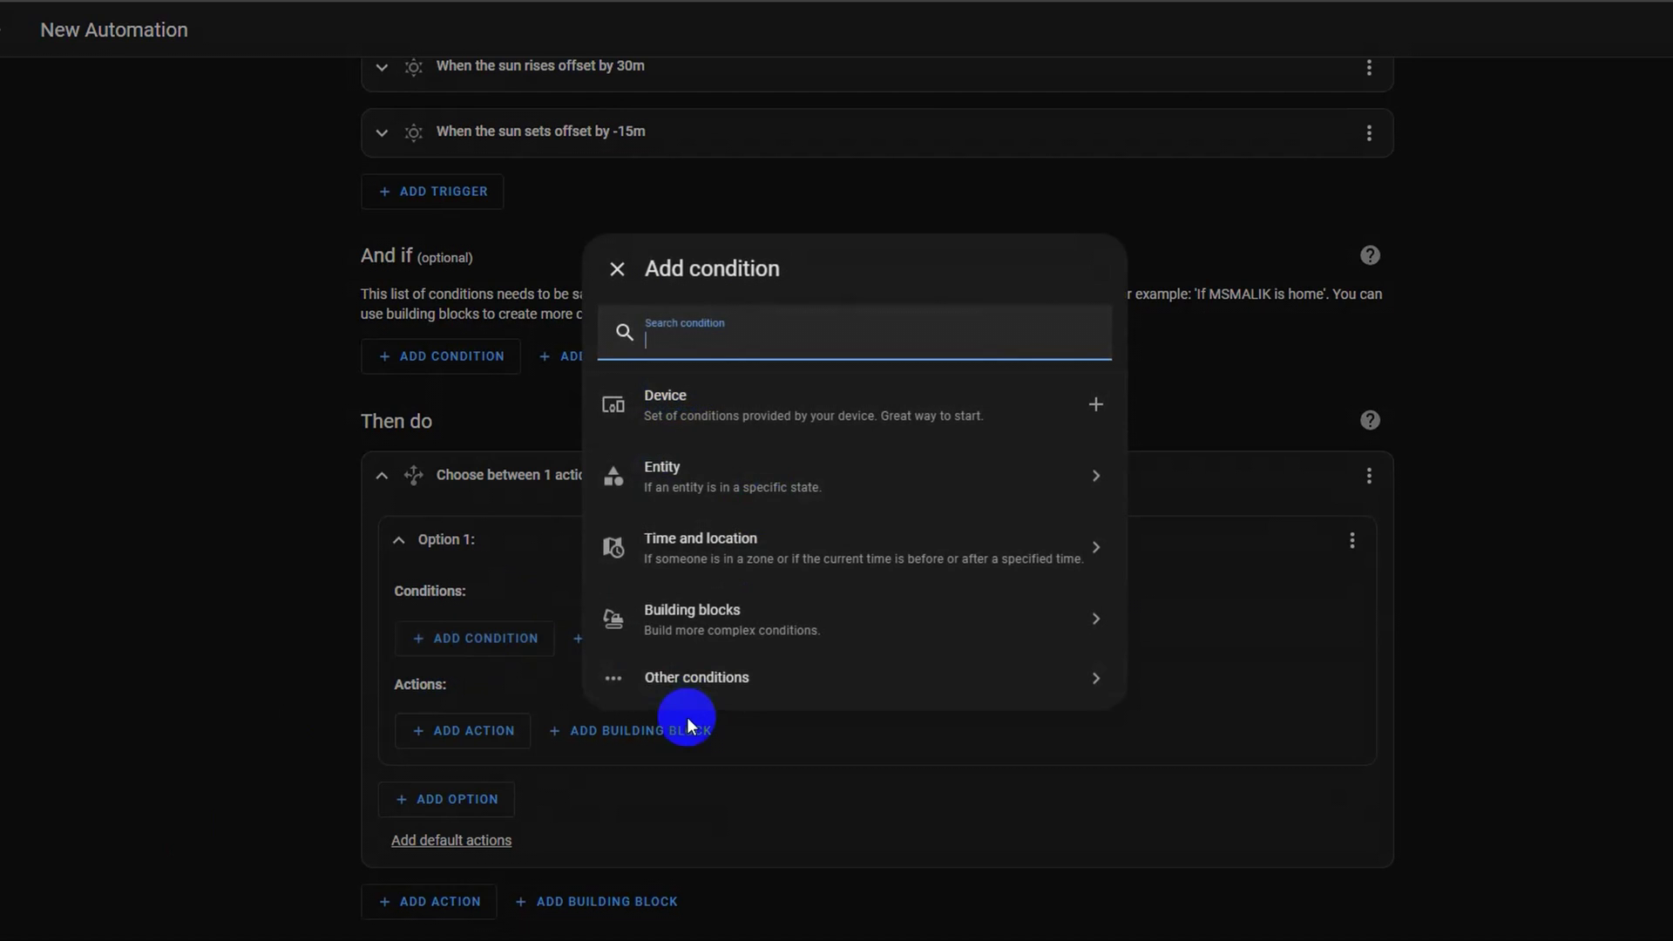
pyautogui.click(691, 680)
pyautogui.click(732, 481)
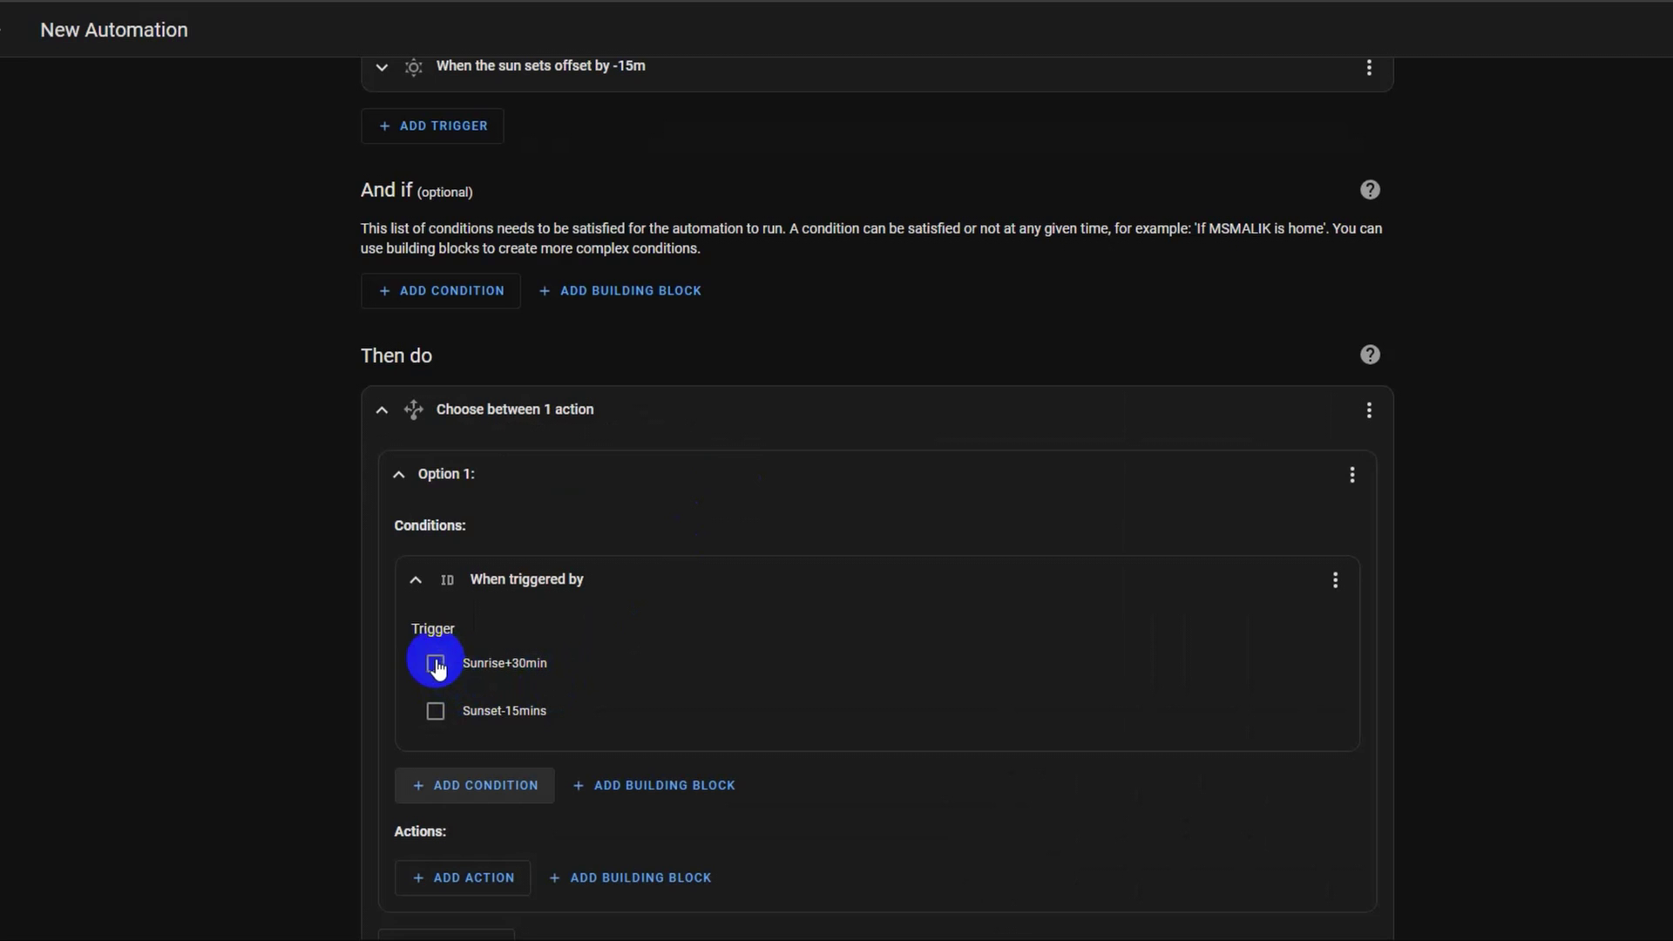
pyautogui.click(435, 711)
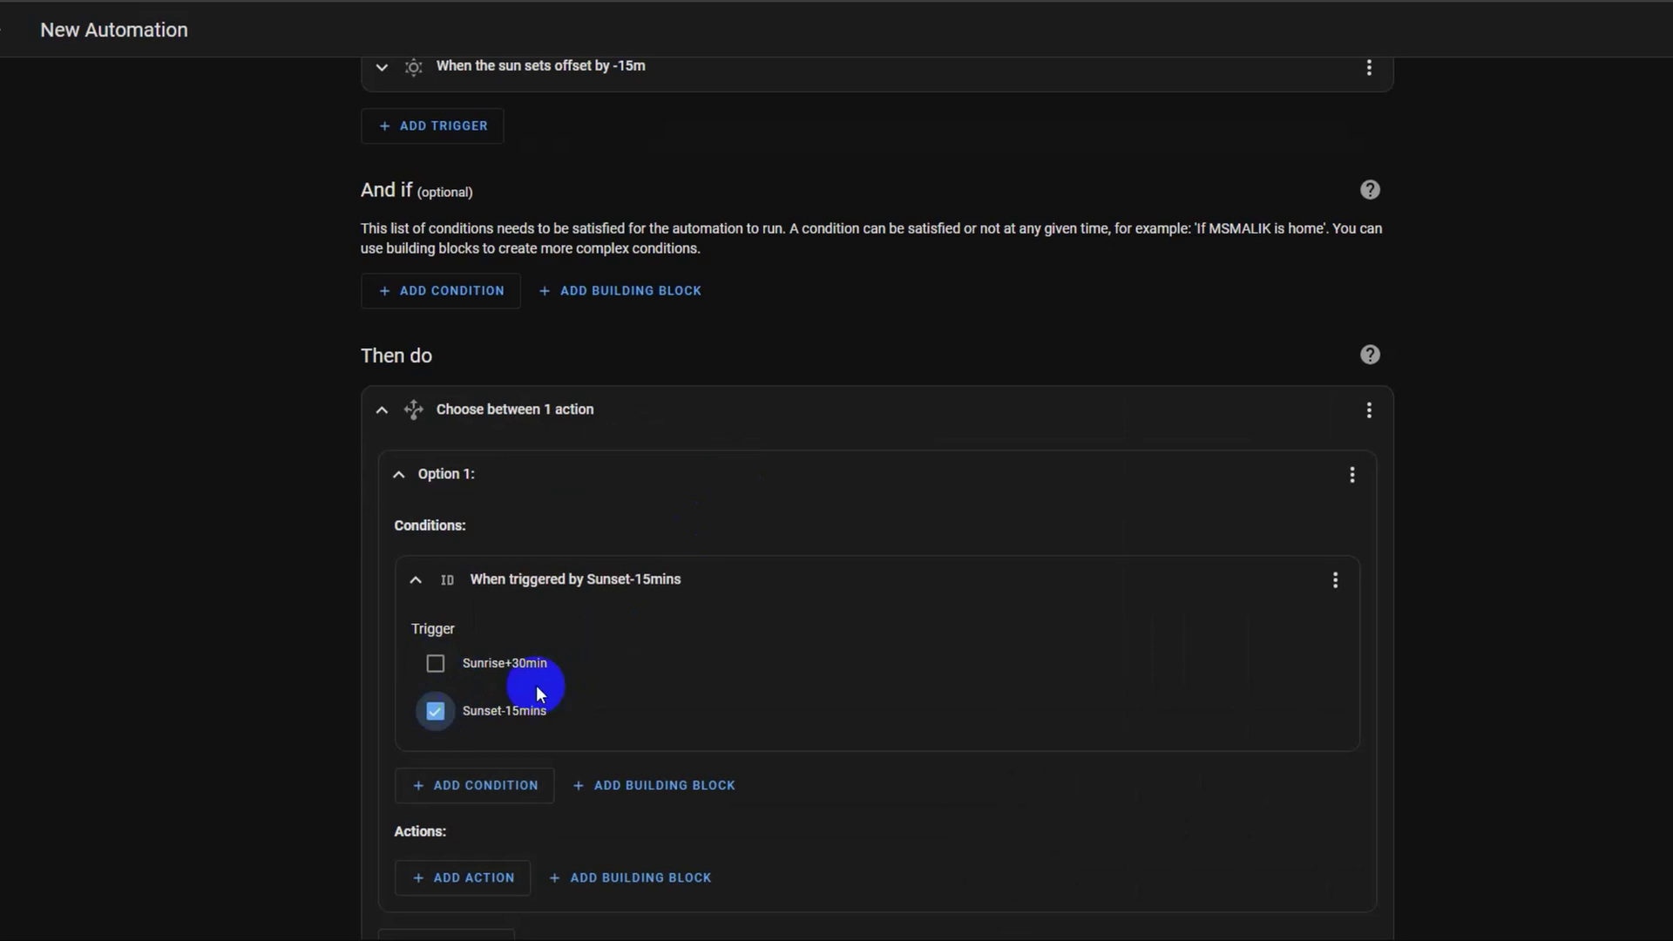
pyautogui.scroll(-2, 687, 579)
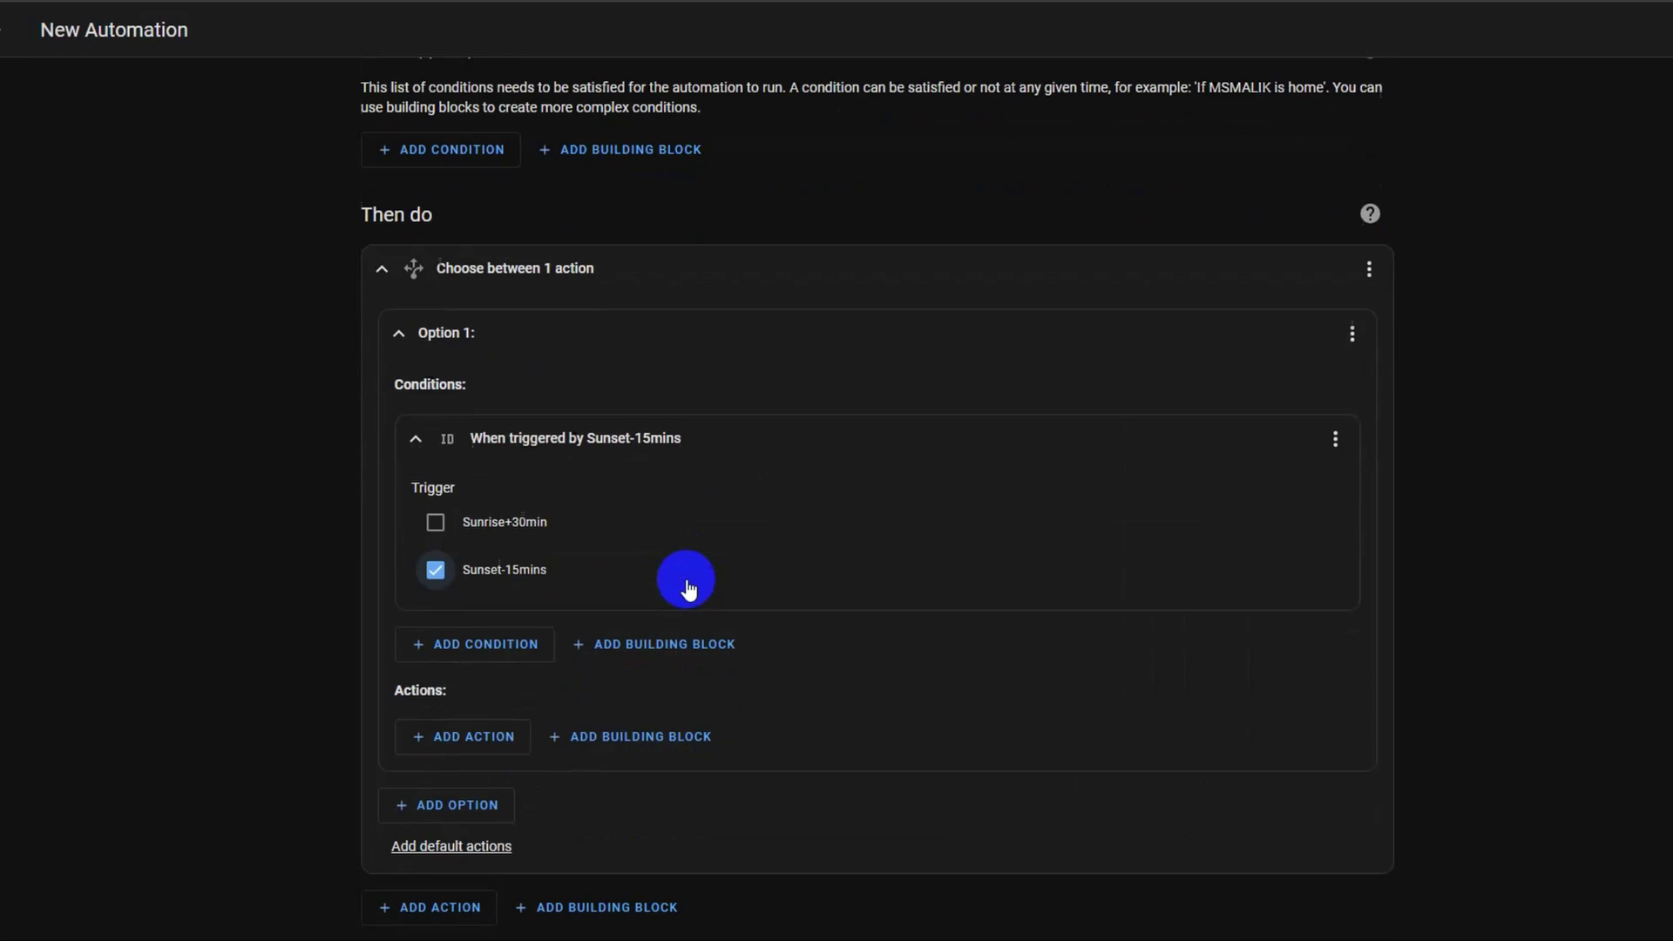
# - Add a Light: Turn on action targeting the Backyard light to Option 1
pyautogui.click(497, 732)
pyautogui.scroll(-4, 836, 523)
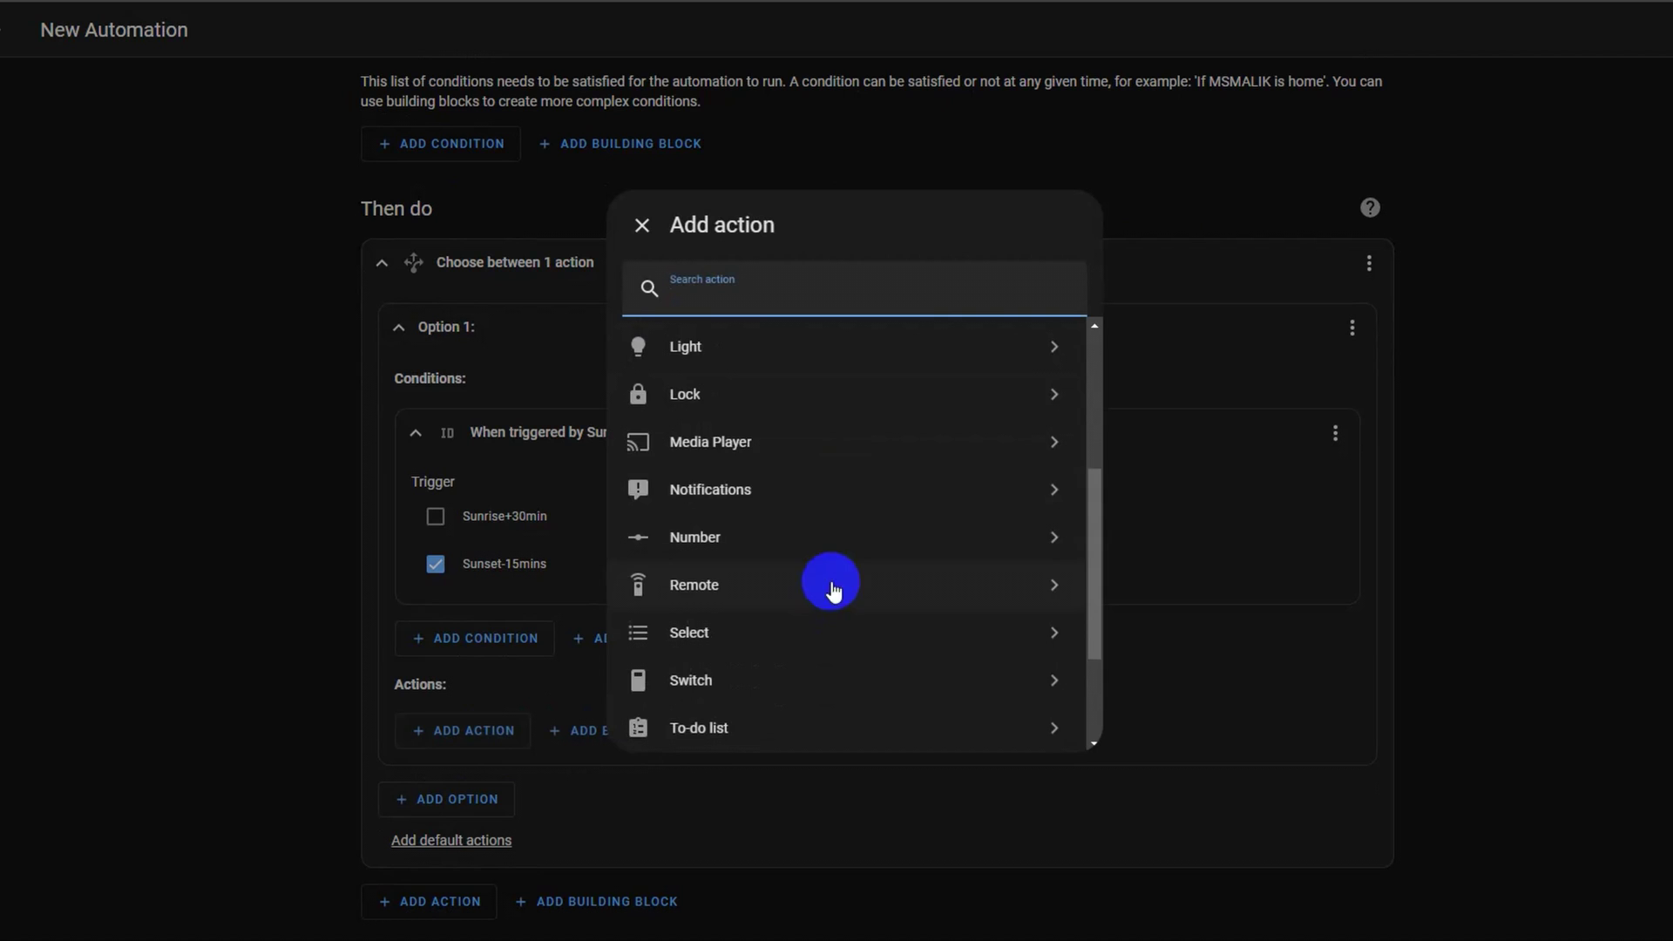
pyautogui.scroll(4, 850, 488)
pyautogui.click(745, 640)
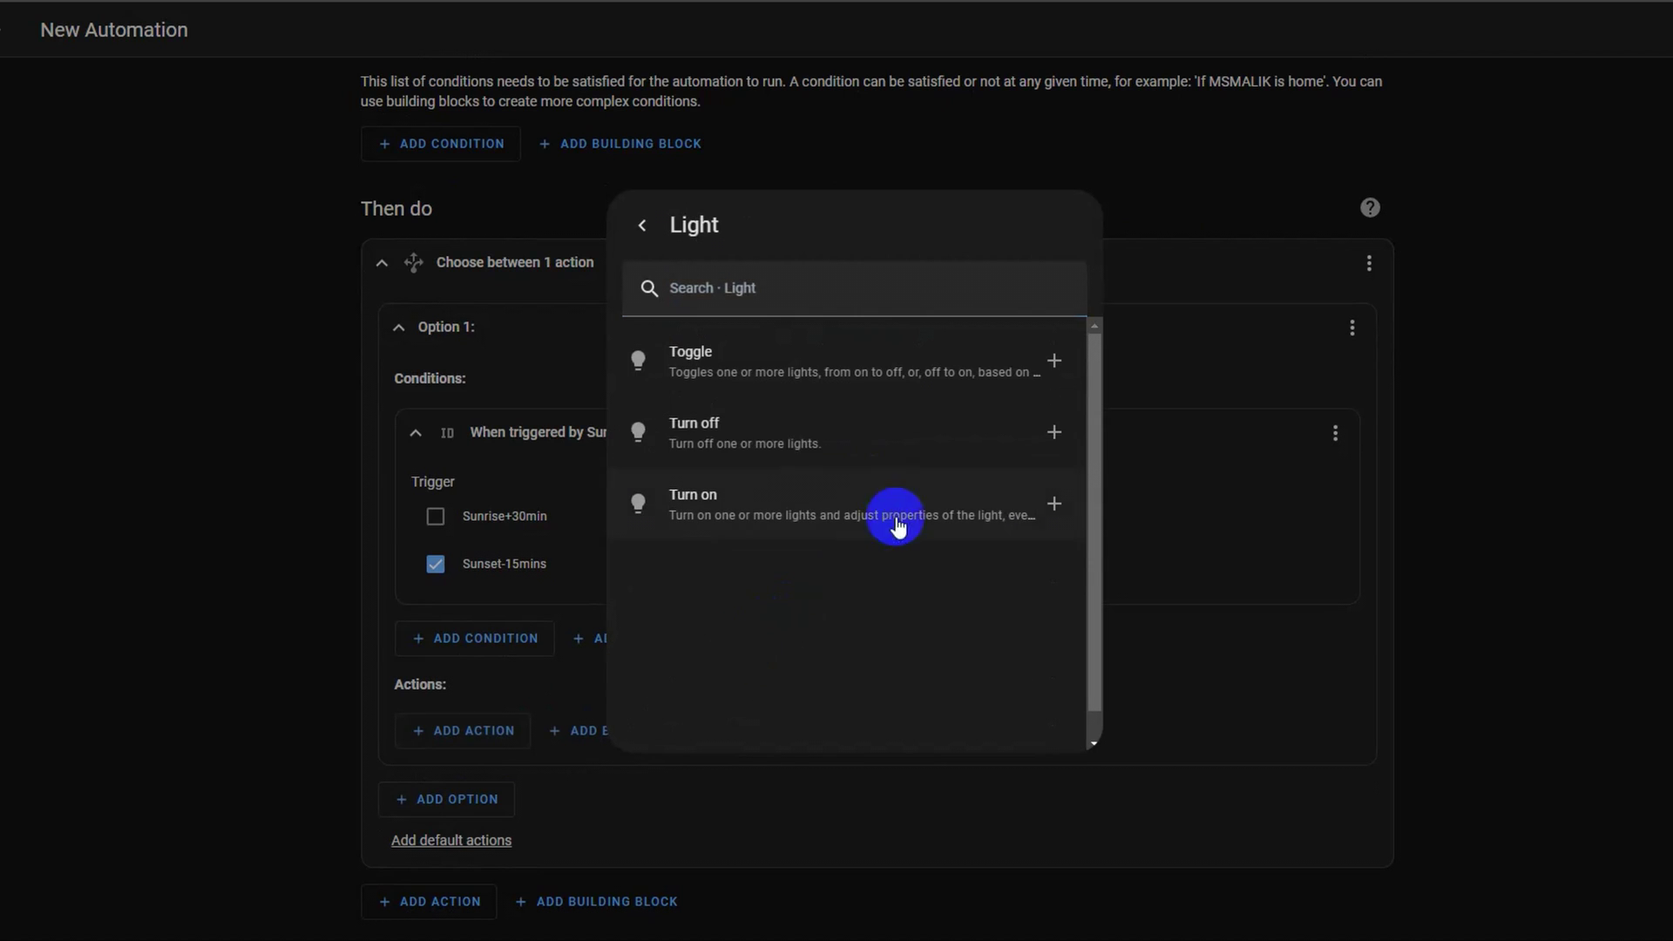
pyautogui.click(844, 514)
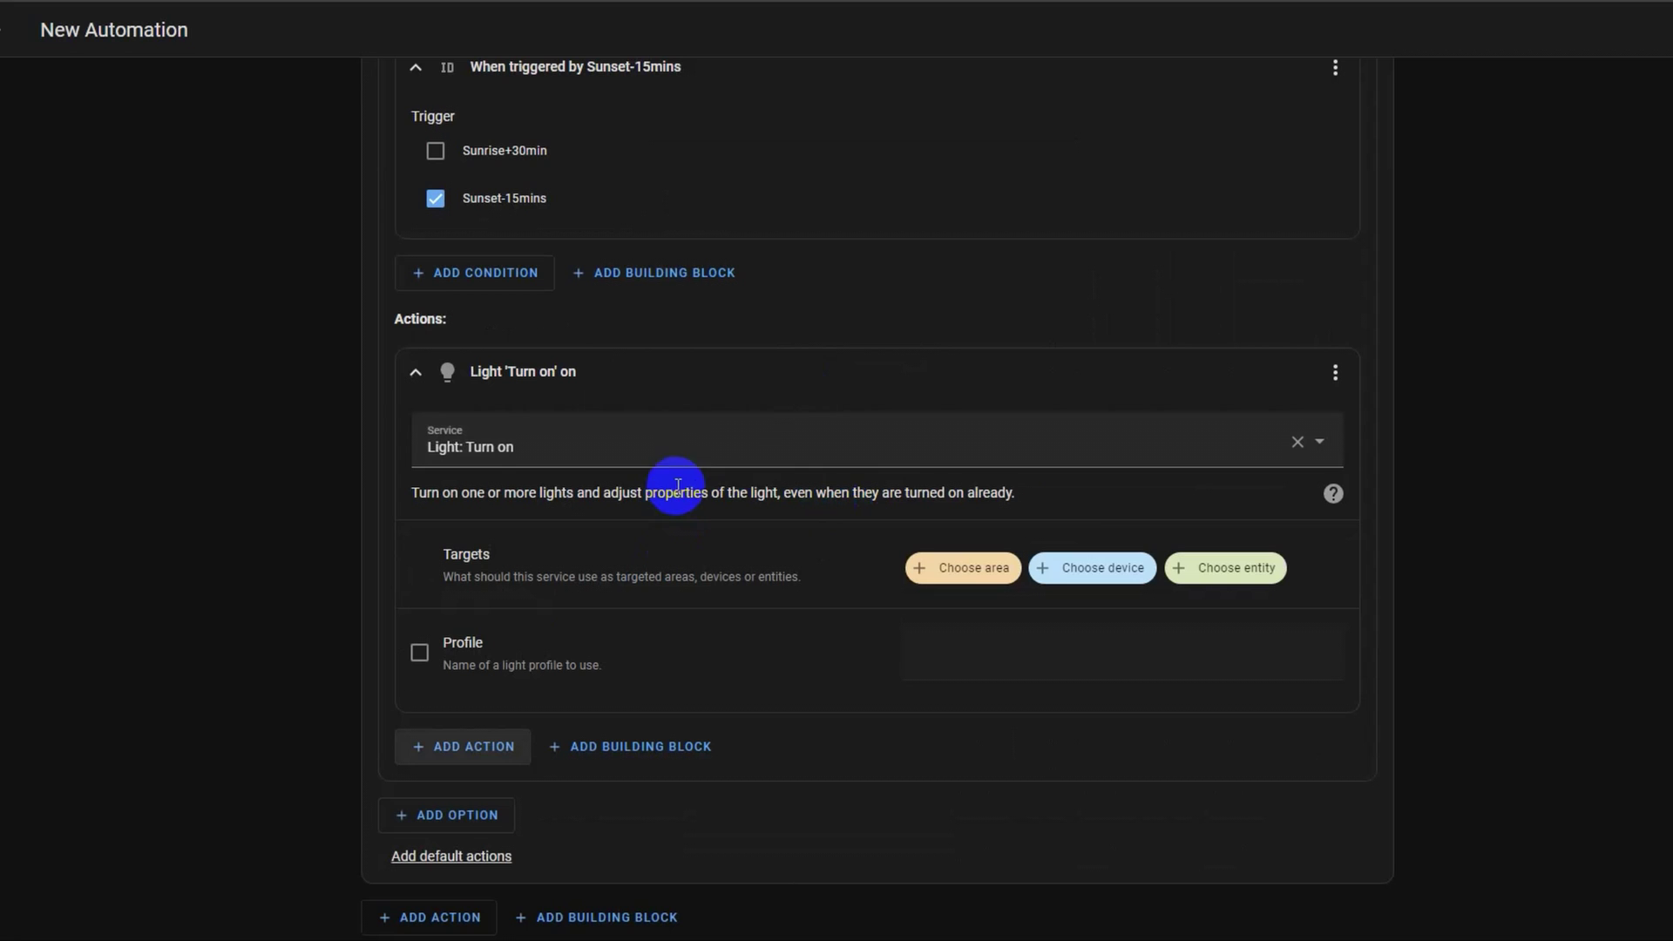
pyautogui.click(1207, 571)
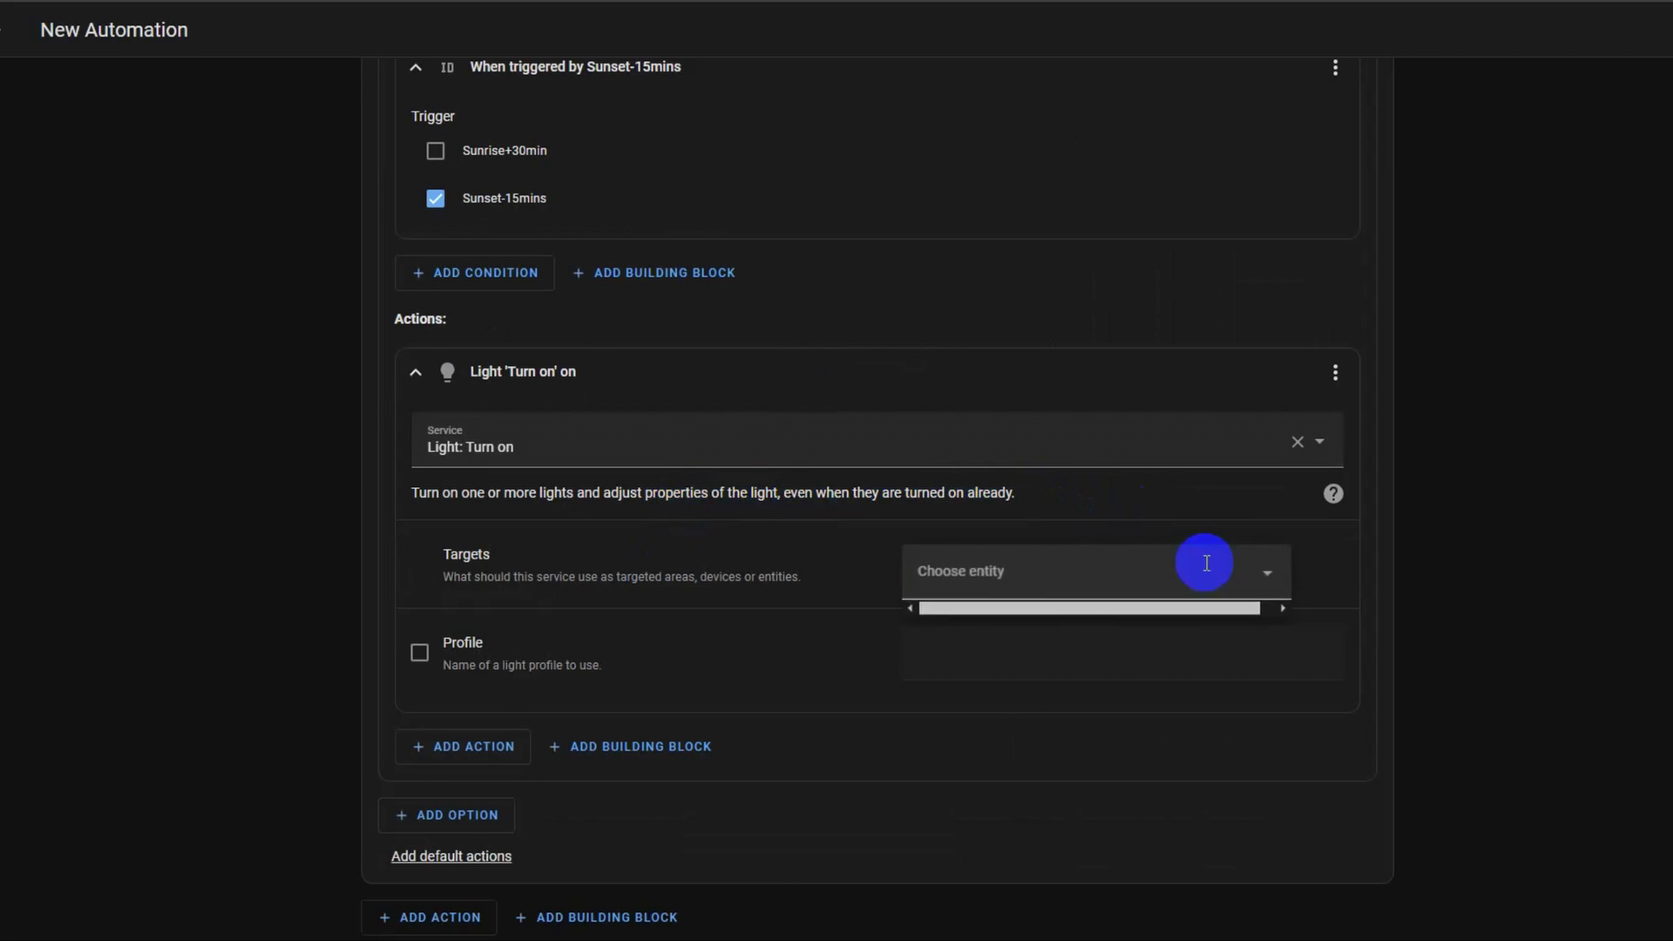
pyautogui.write('gar')
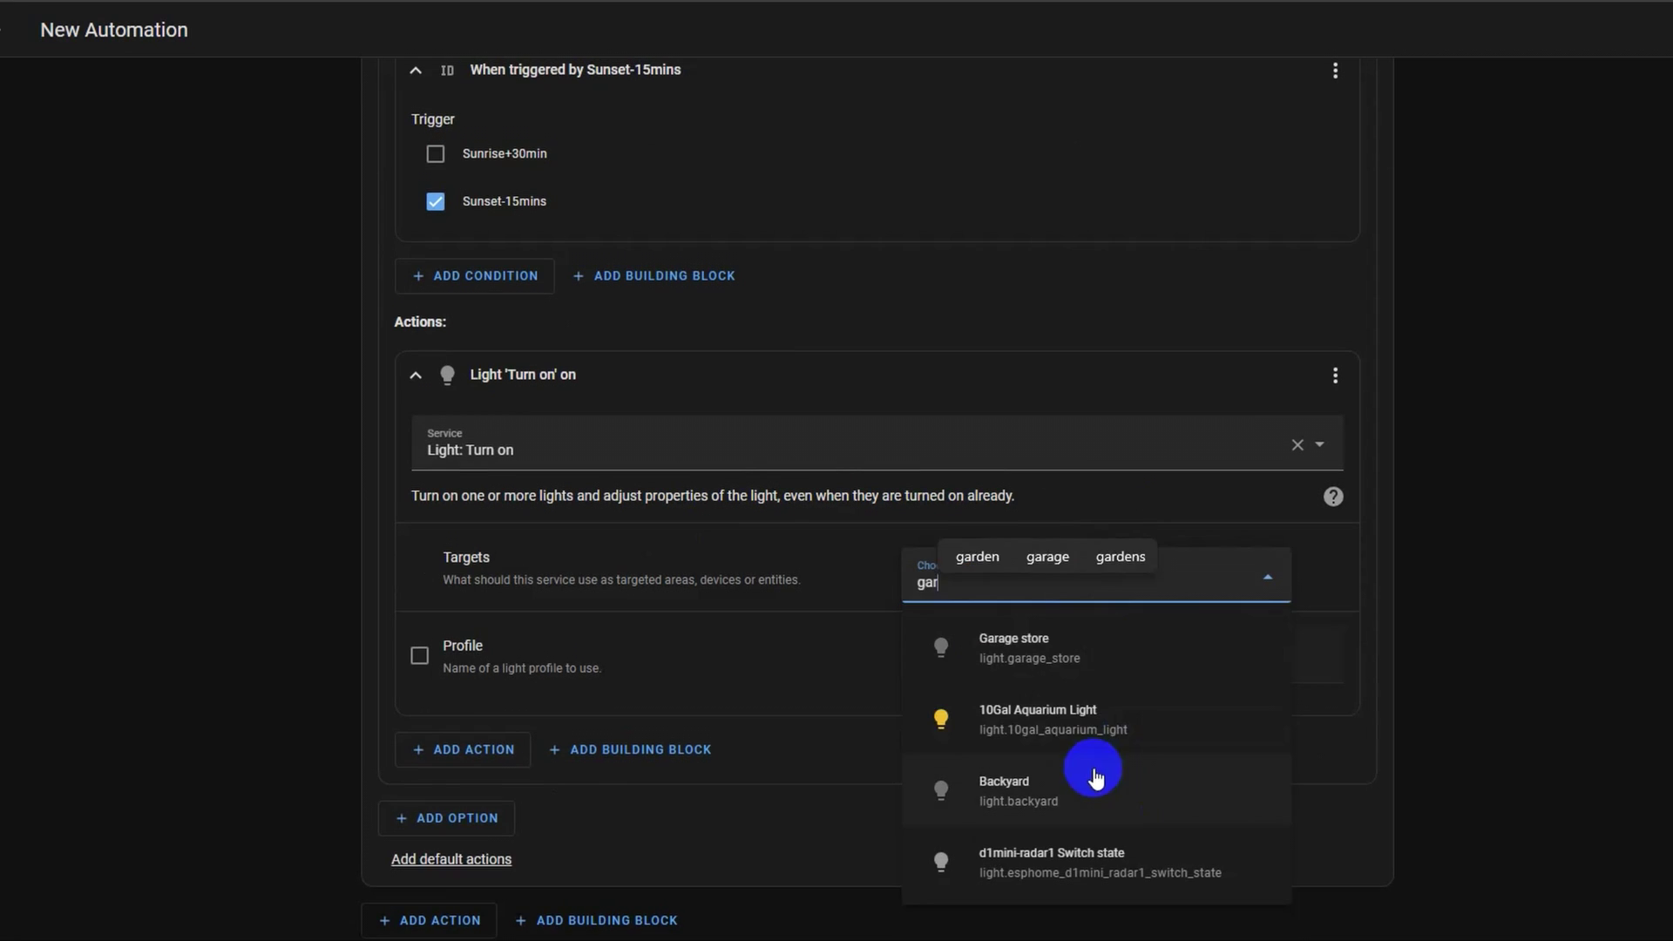
pyautogui.click(1031, 773)
pyautogui.scroll(-1, 954, 714)
pyautogui.scroll(-1, 954, 715)
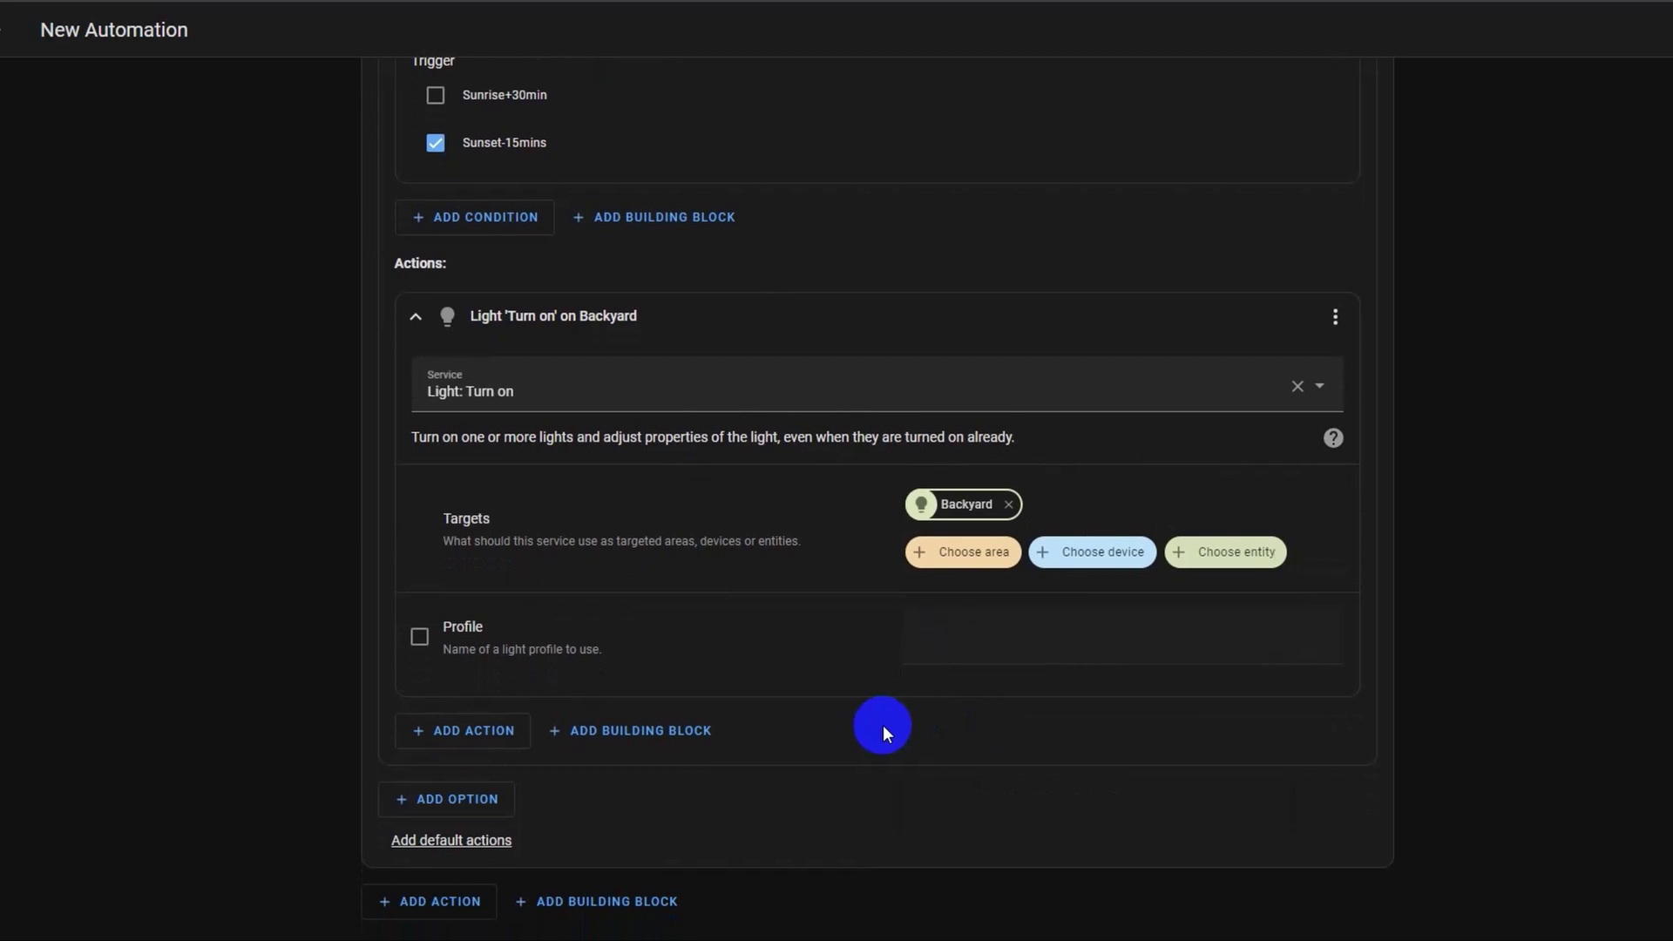
pyautogui.click(416, 315)
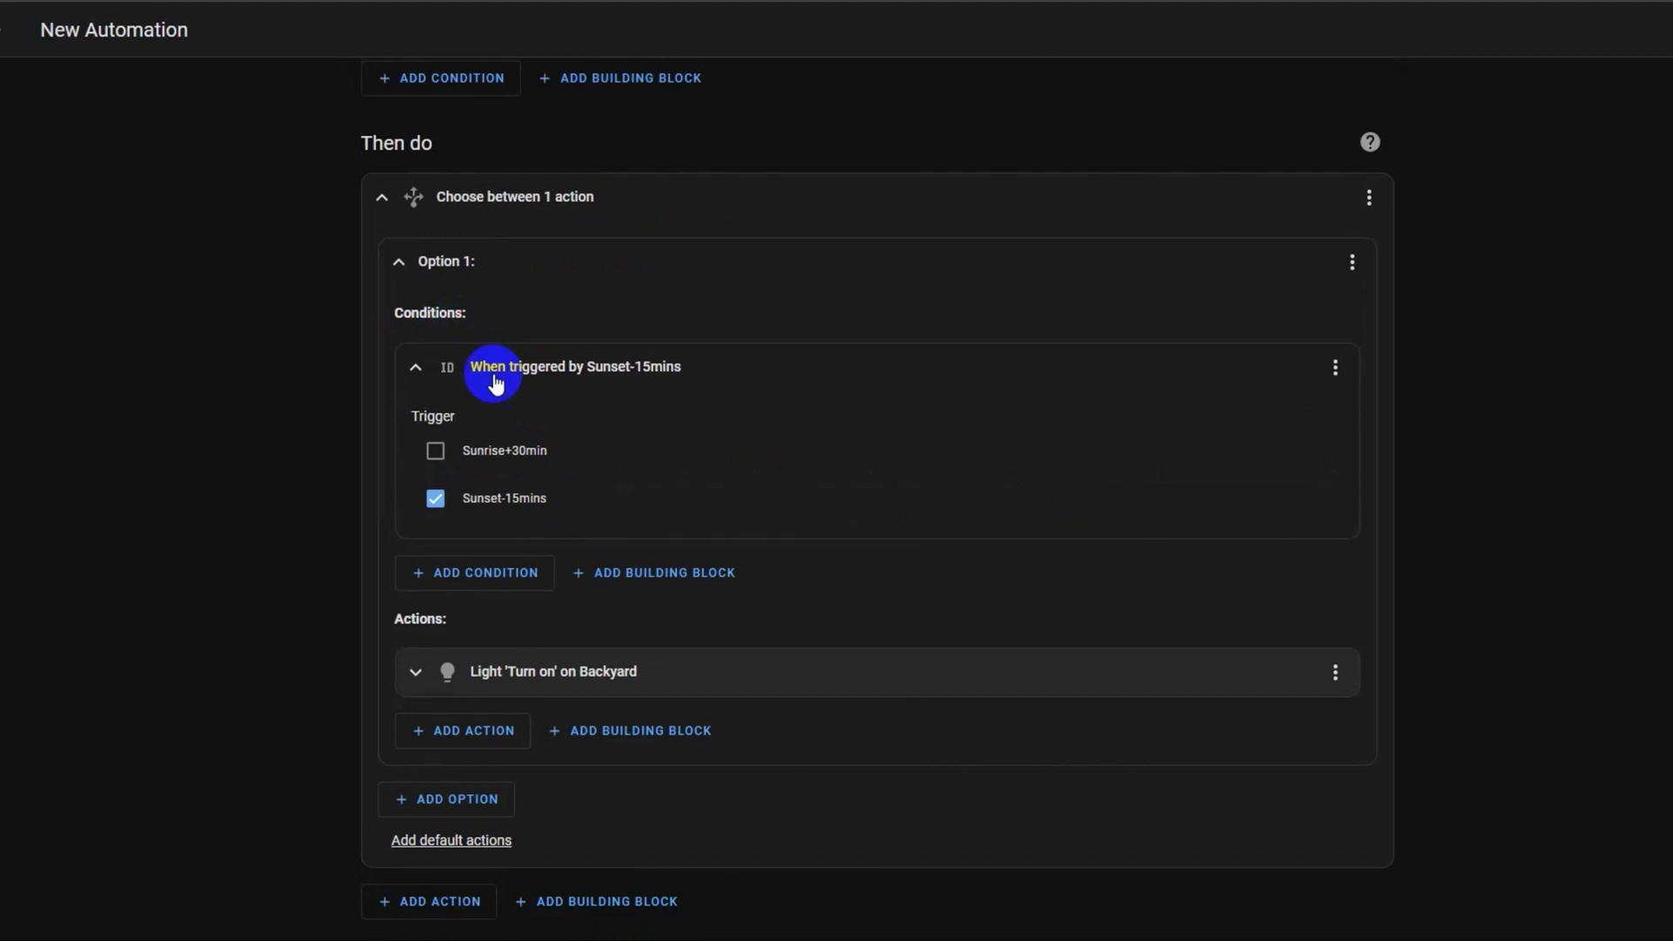
# - Collapse Option 1's Sunset-15mins condition card
pyautogui.click(413, 366)
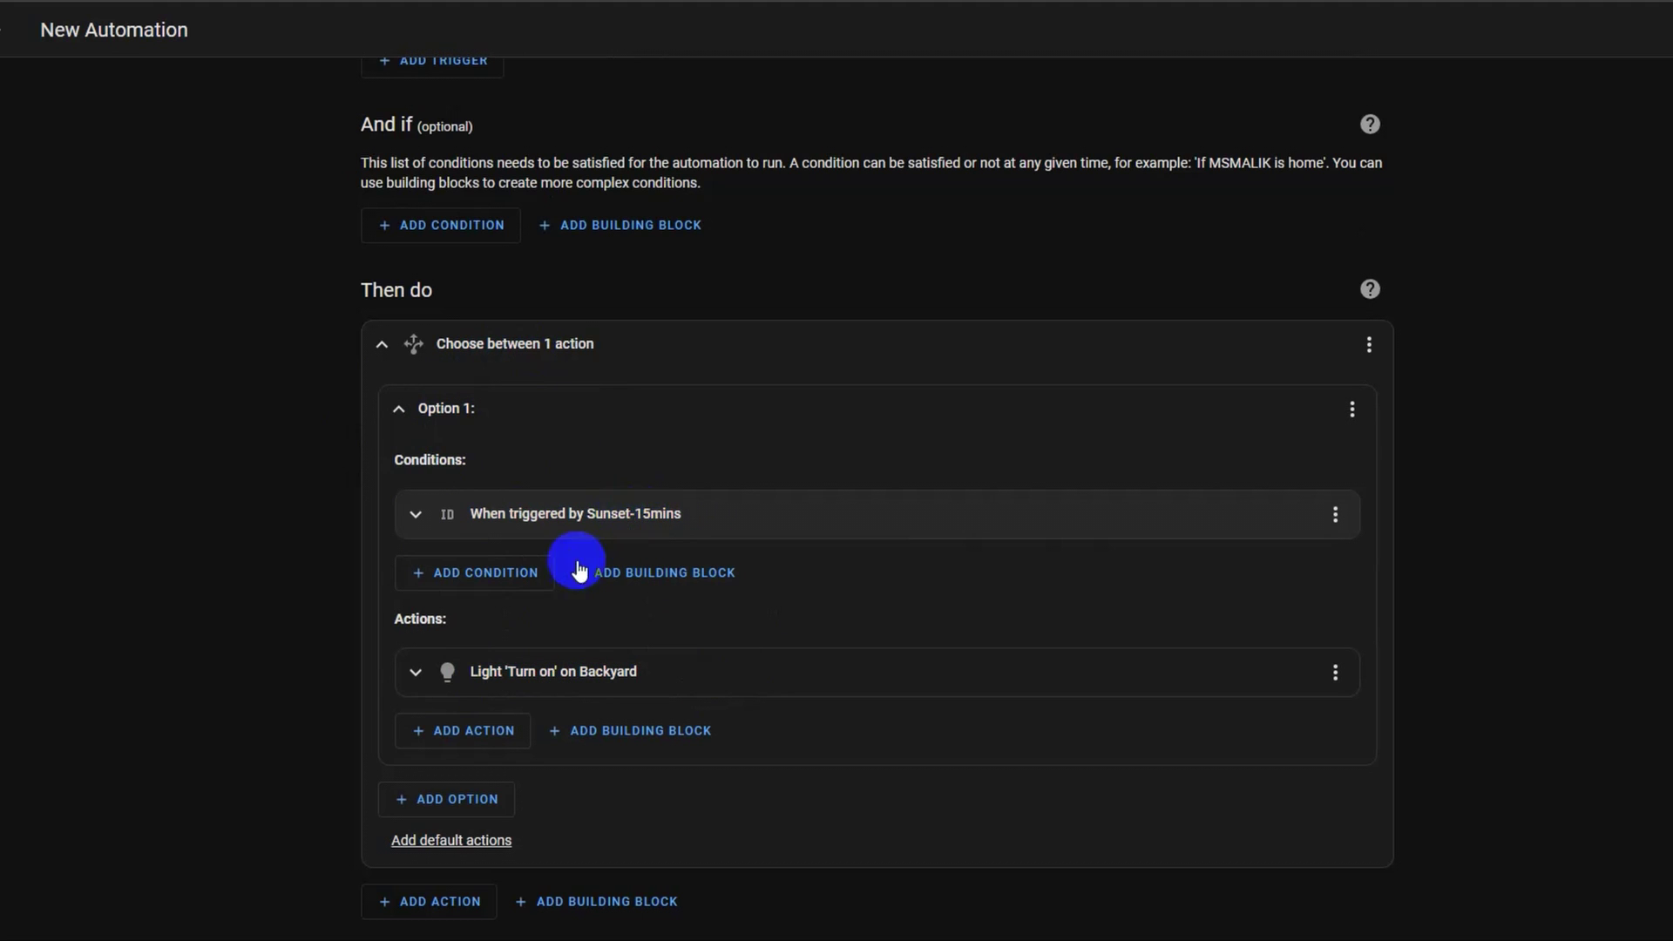
# - Collapse Option 1 and add Option 2 with a Triggered by Sunrise+30min condition
pyautogui.click(399, 410)
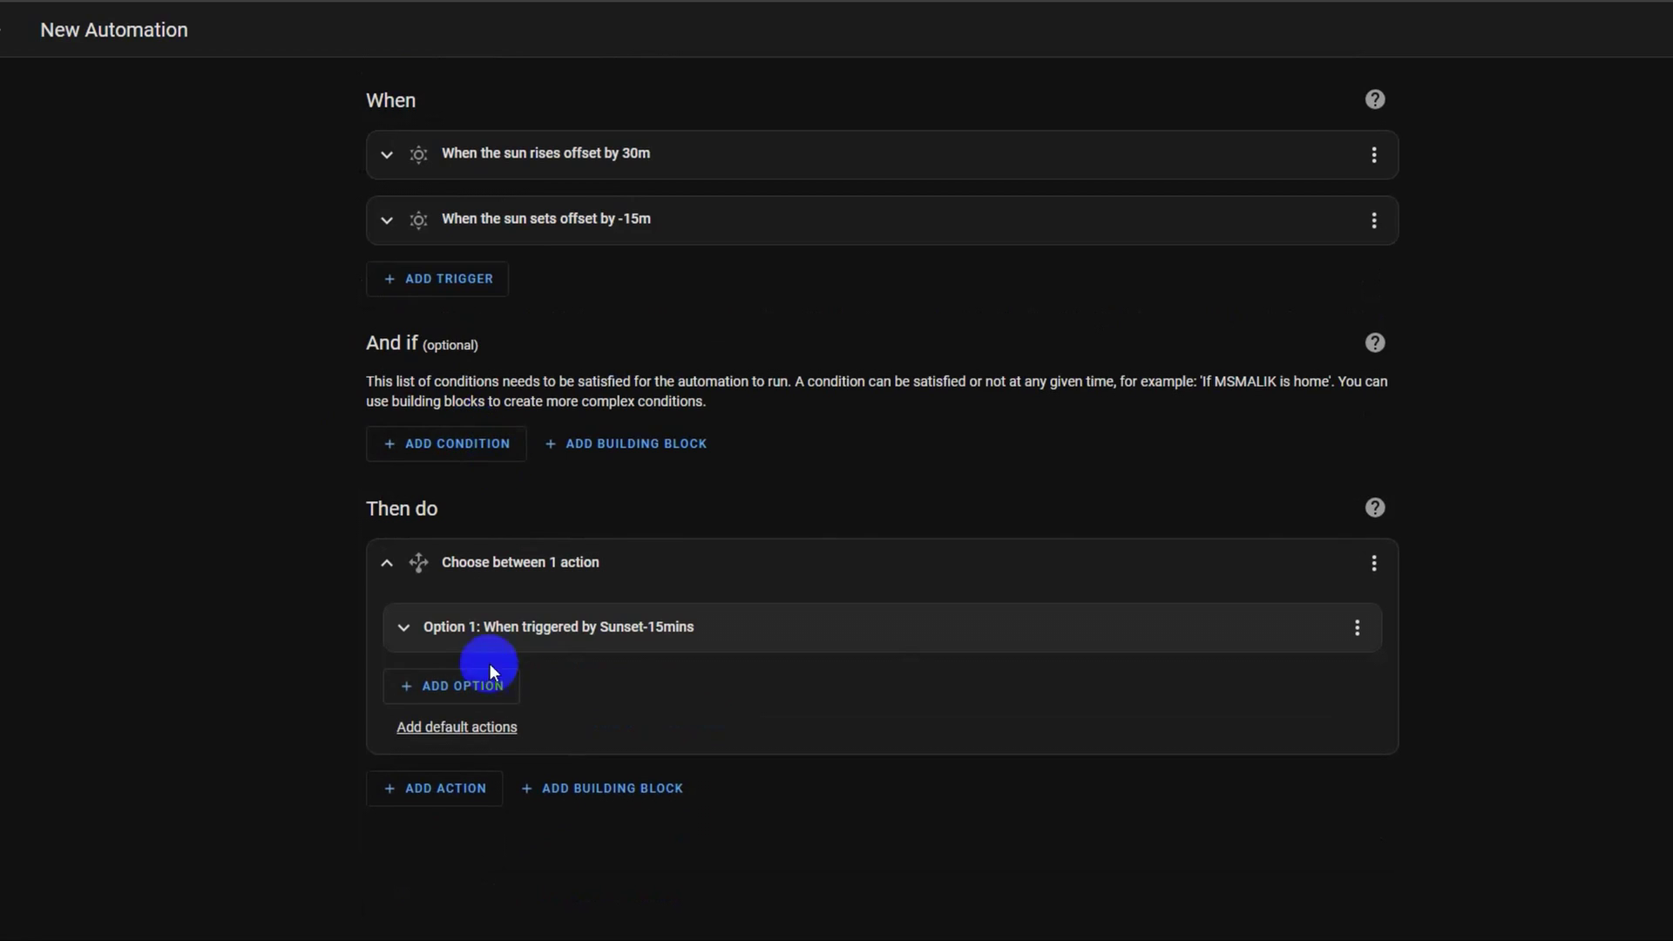
pyautogui.click(433, 687)
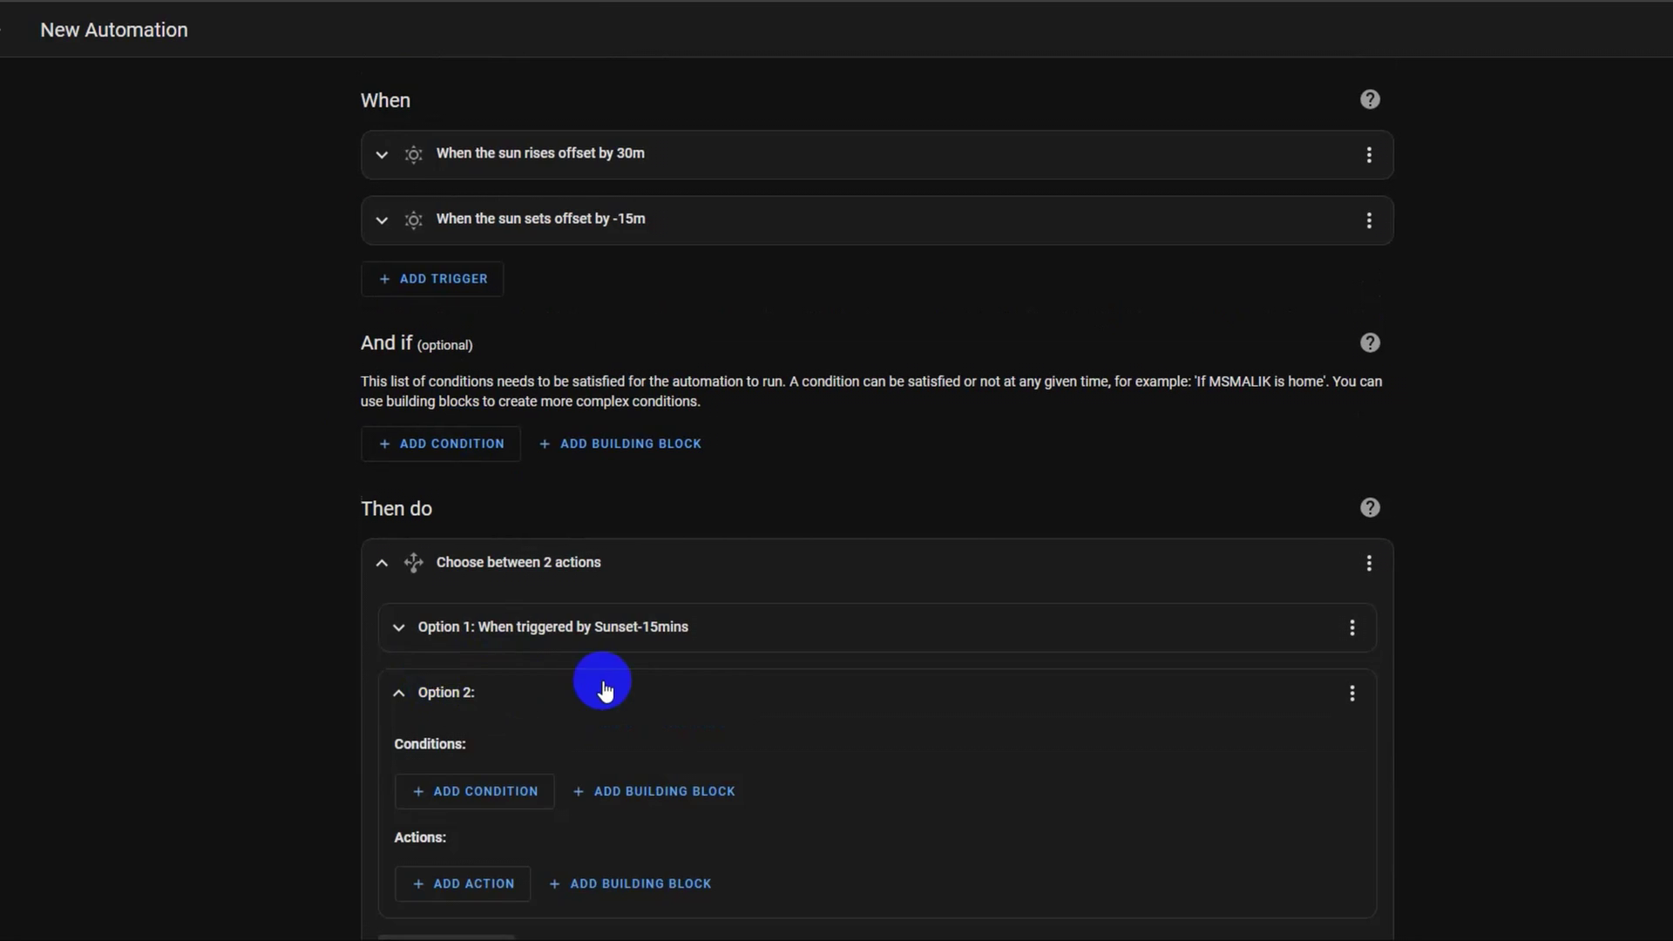
pyautogui.scroll(-2, 540, 662)
pyautogui.click(477, 641)
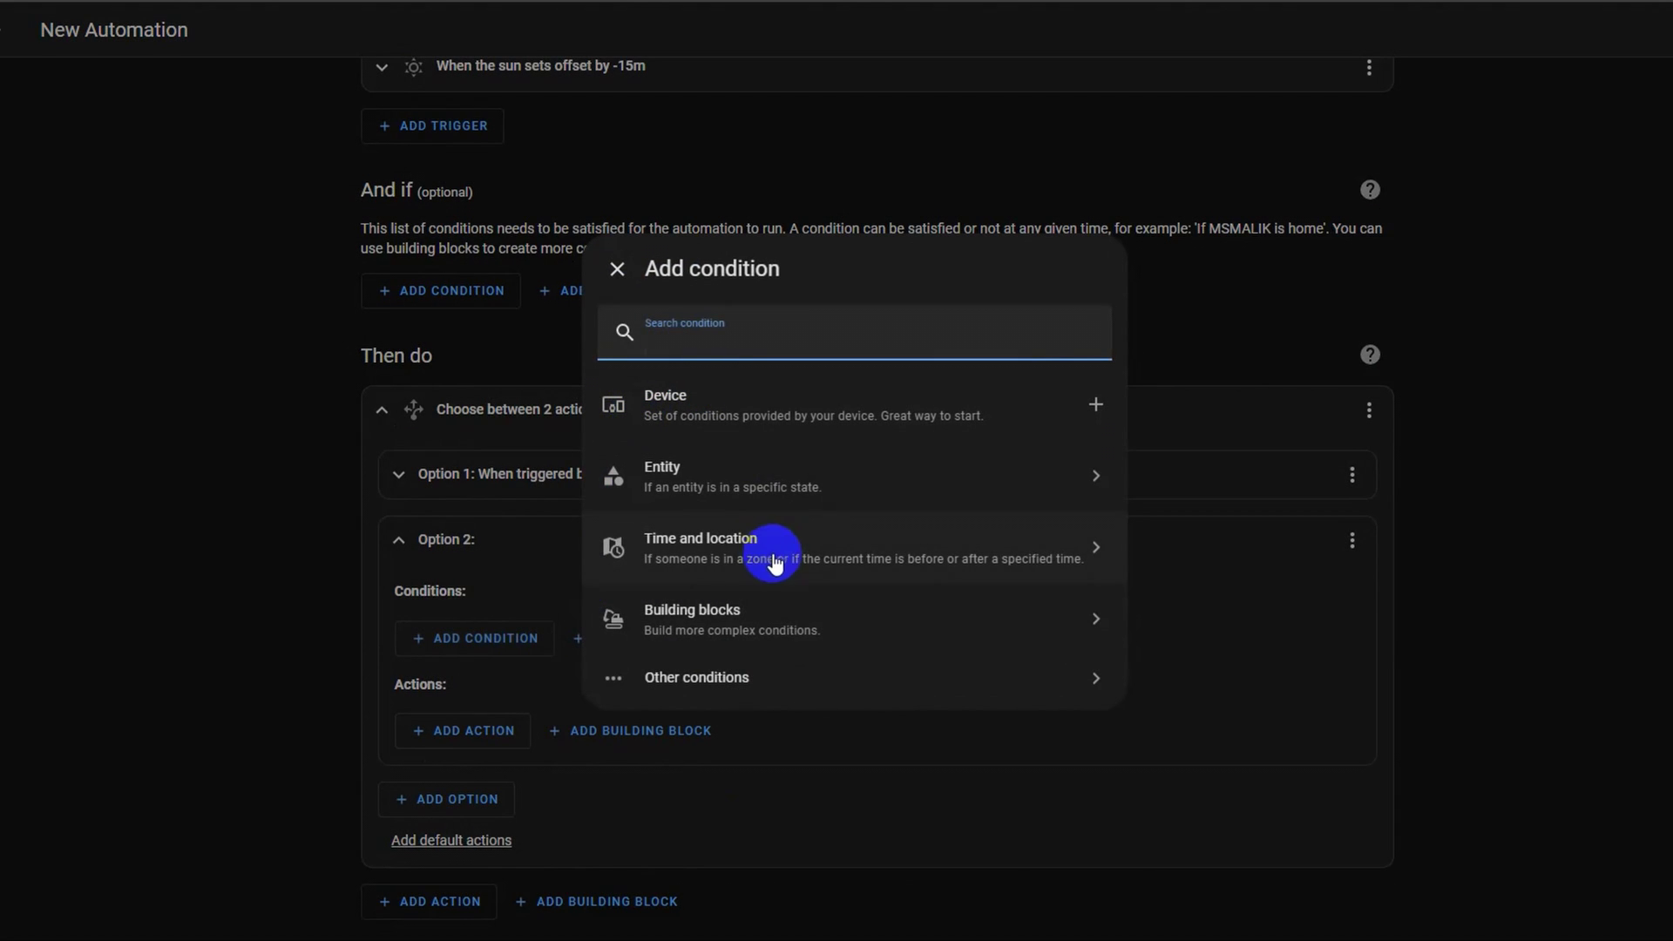
pyautogui.click(730, 678)
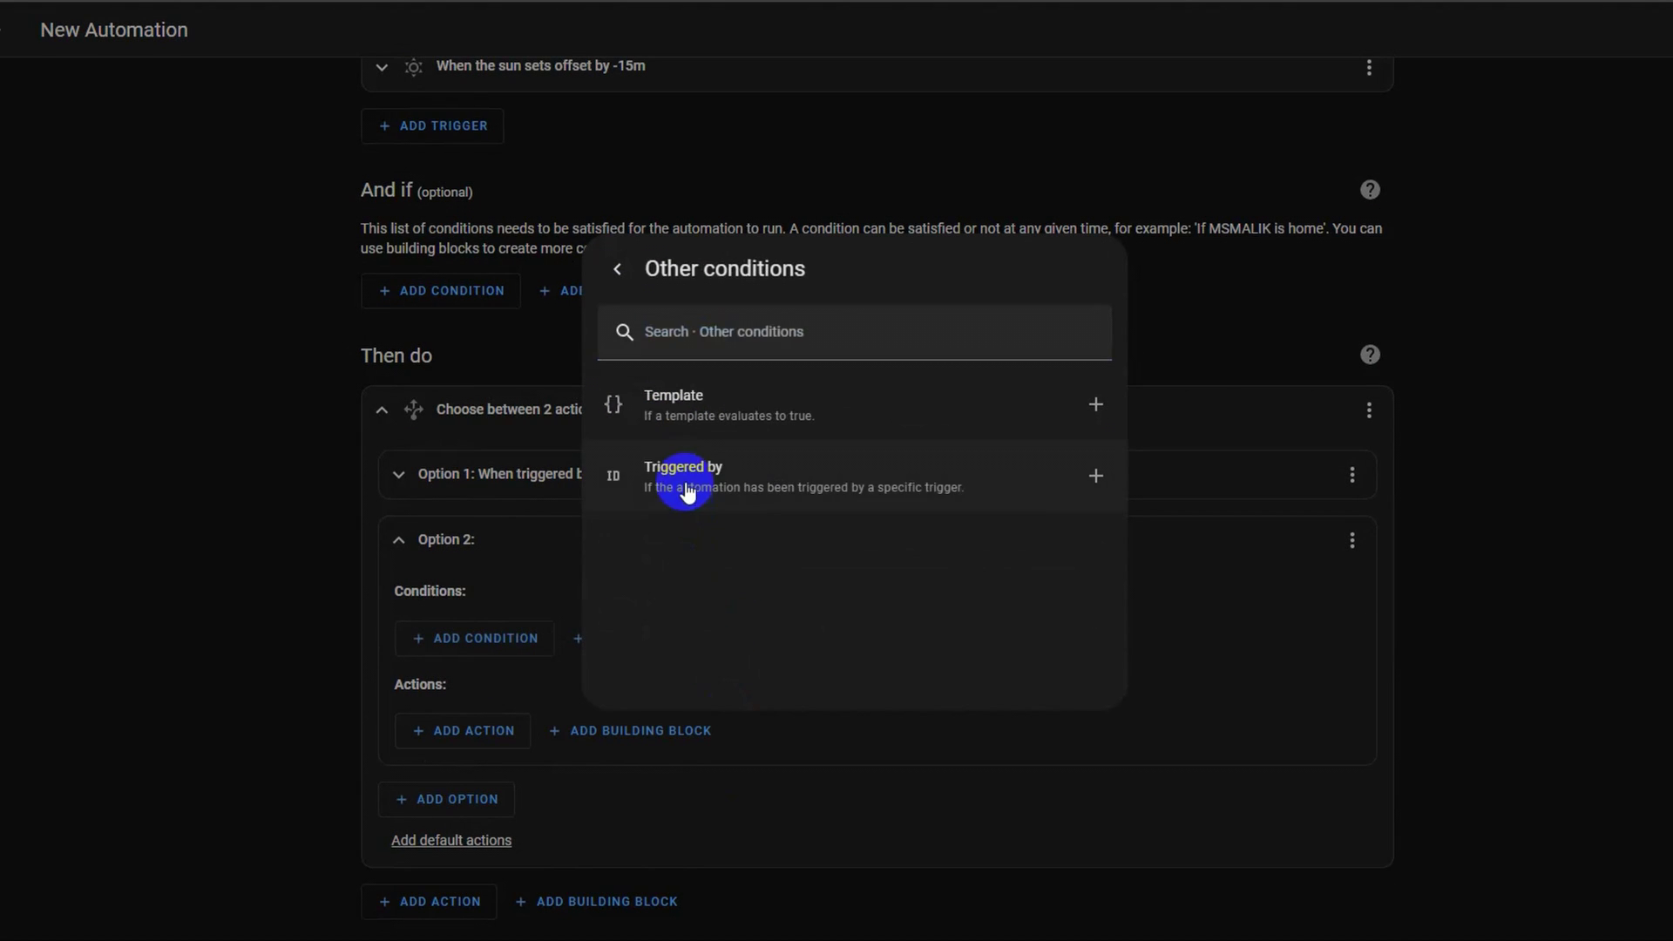
pyautogui.click(683, 480)
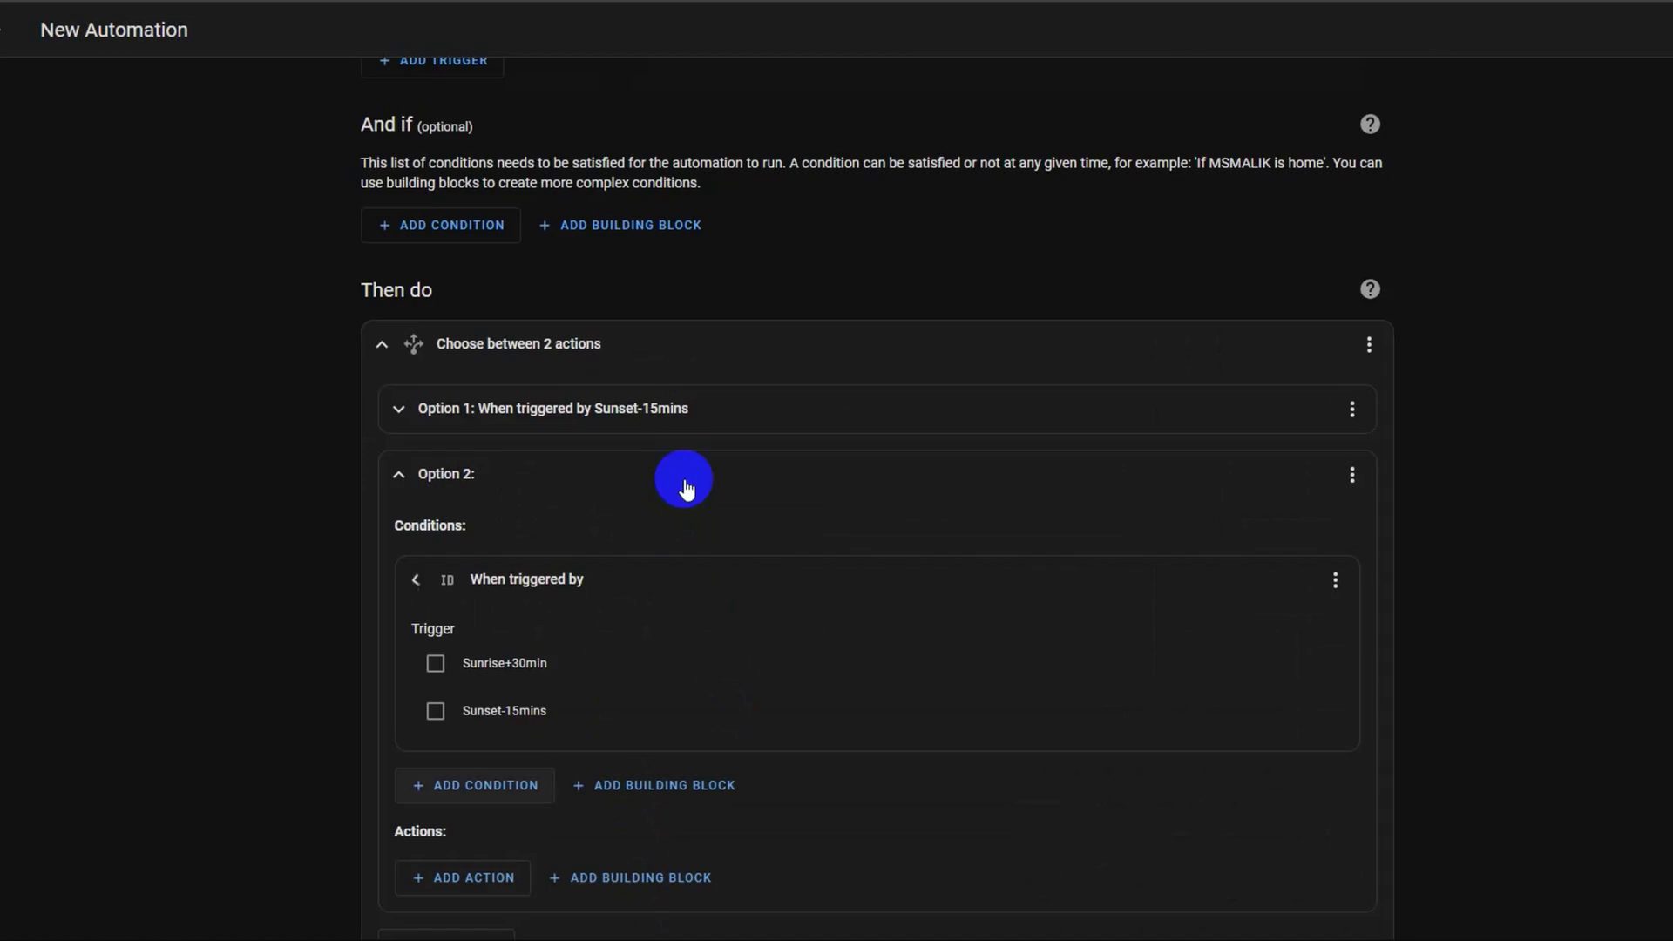
pyautogui.click(434, 663)
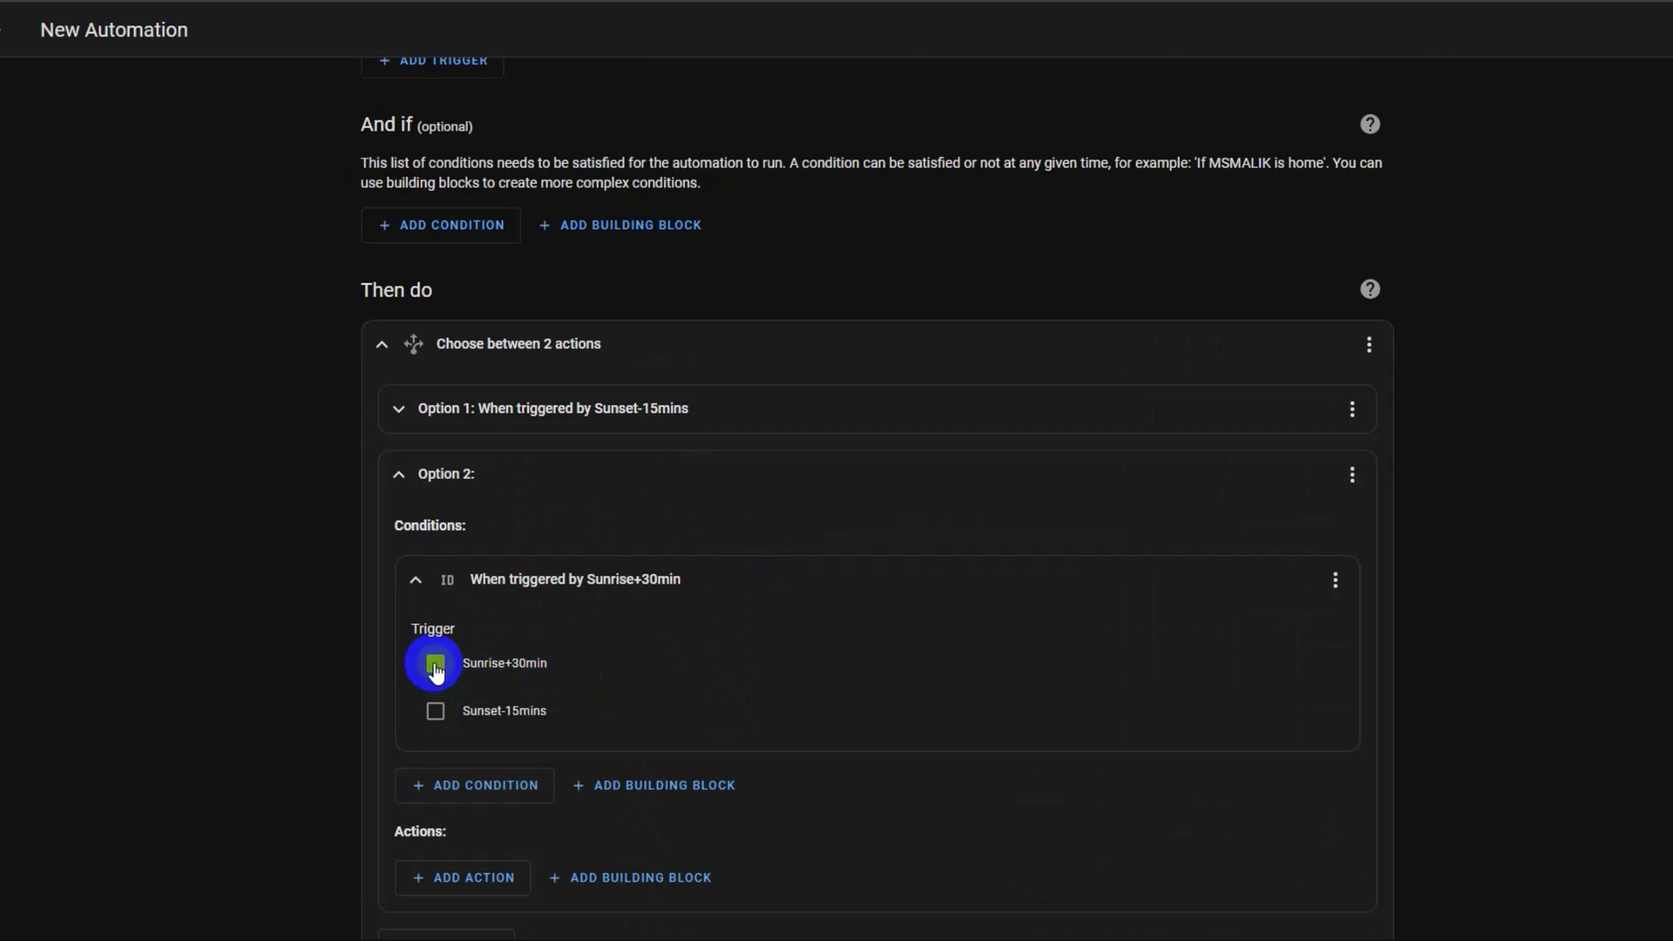
pyautogui.scroll(-2, 640, 618)
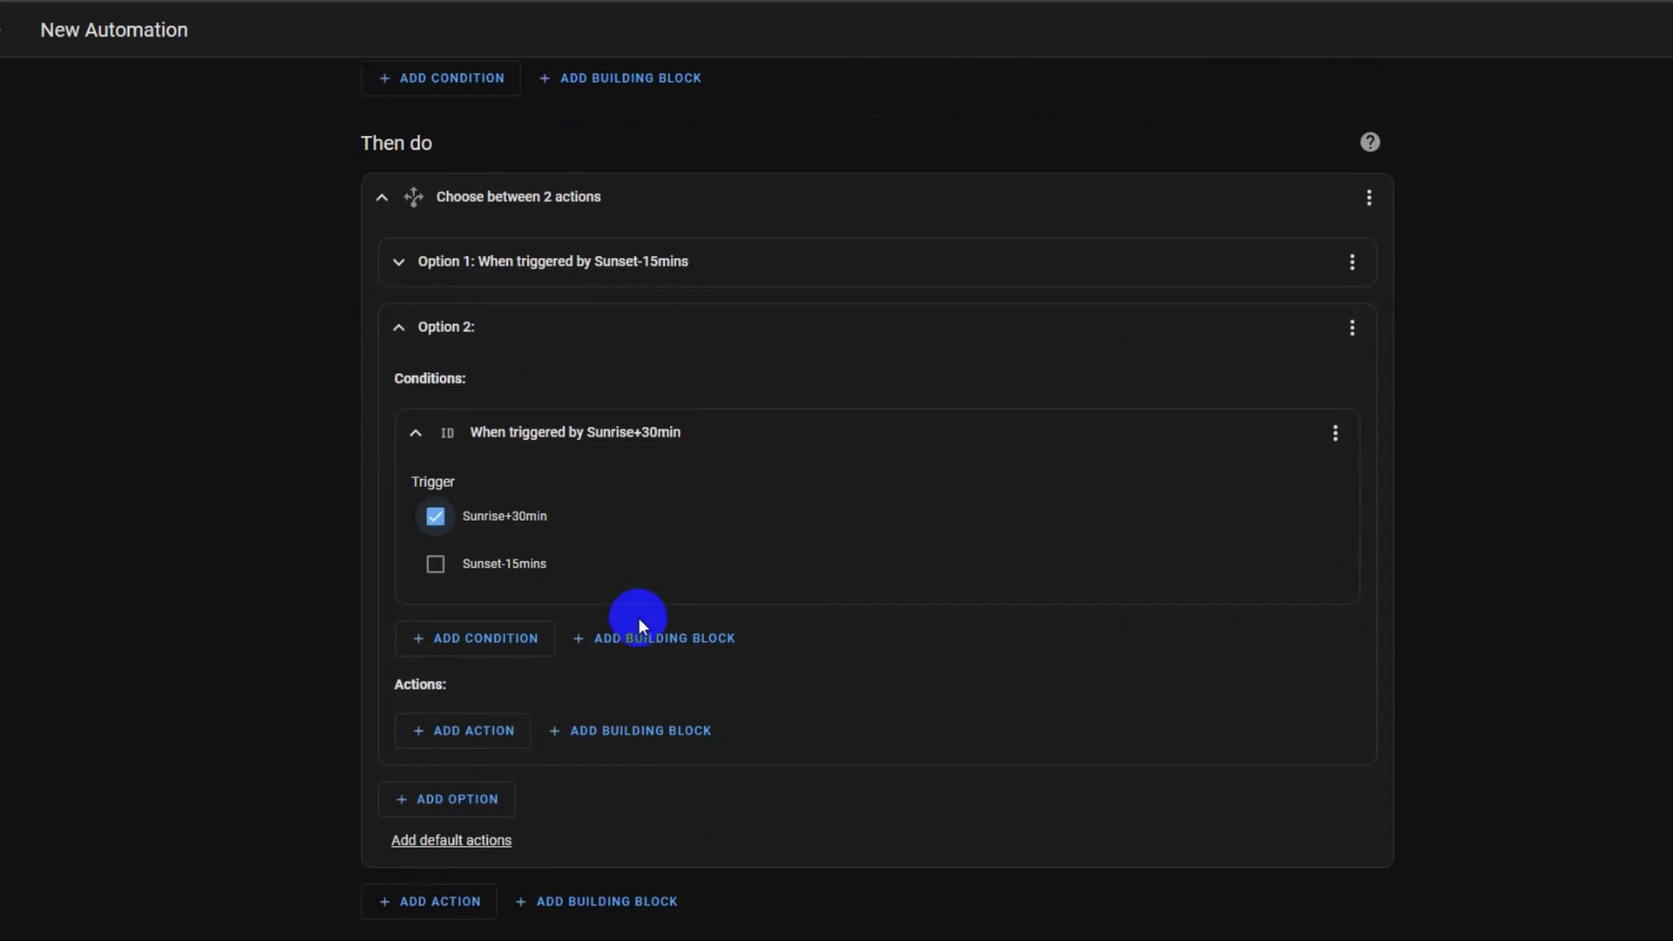
# - Add a Light: Turn off action targeting the Backyard light to Option 2
pyautogui.click(461, 737)
pyautogui.click(732, 658)
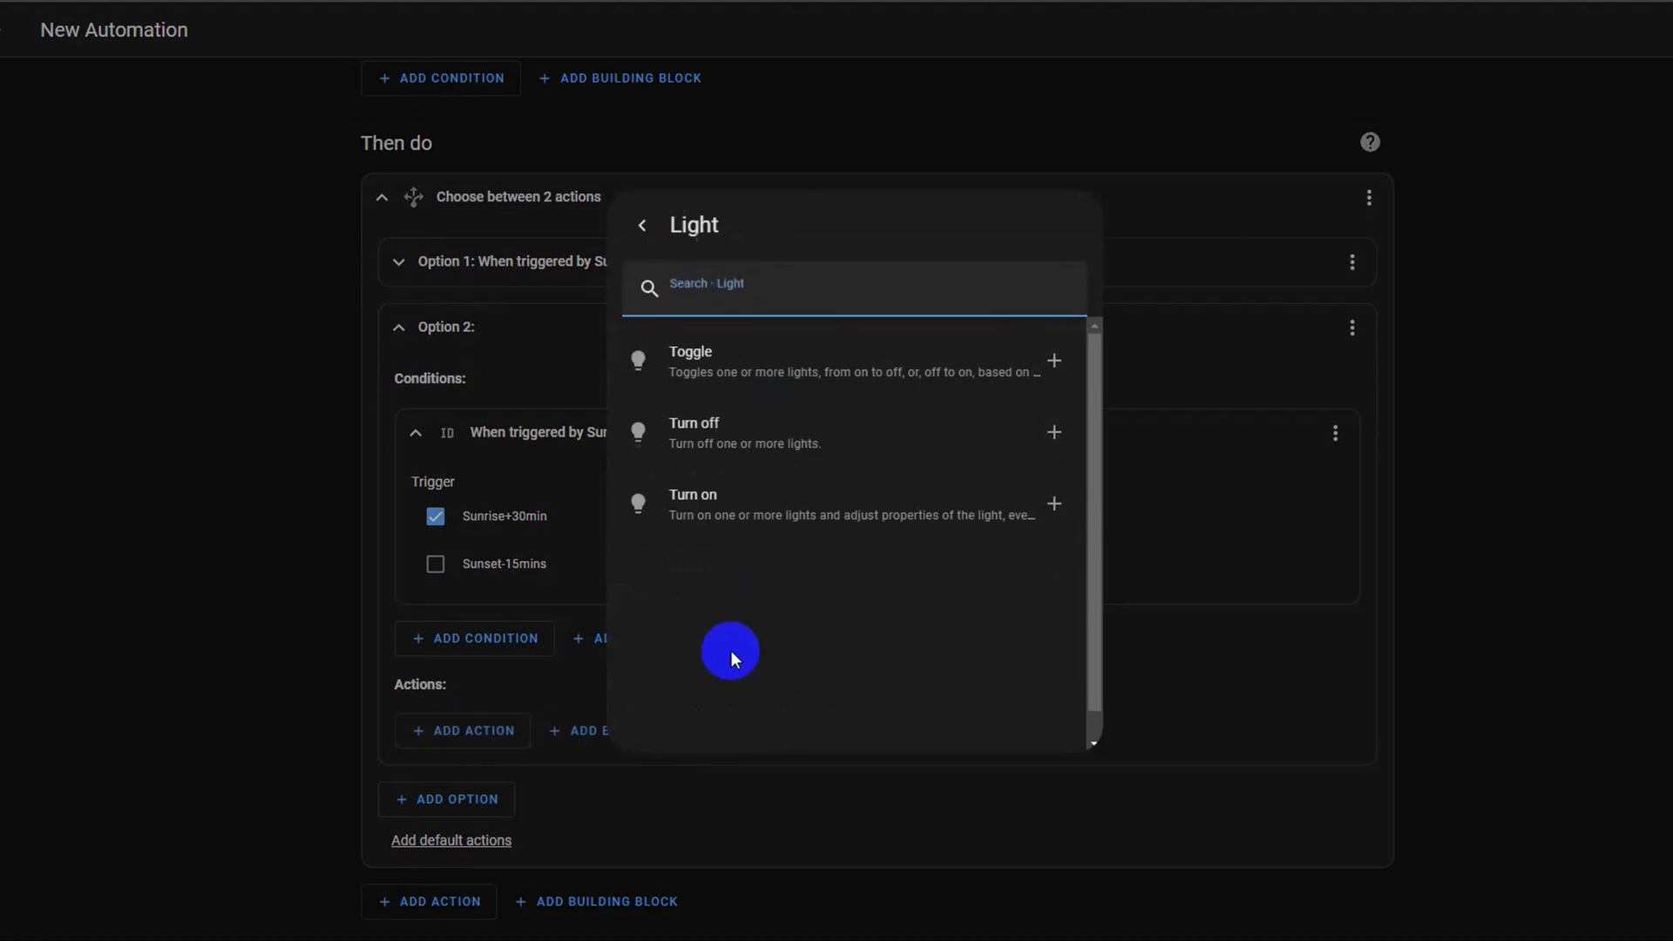
pyautogui.click(786, 449)
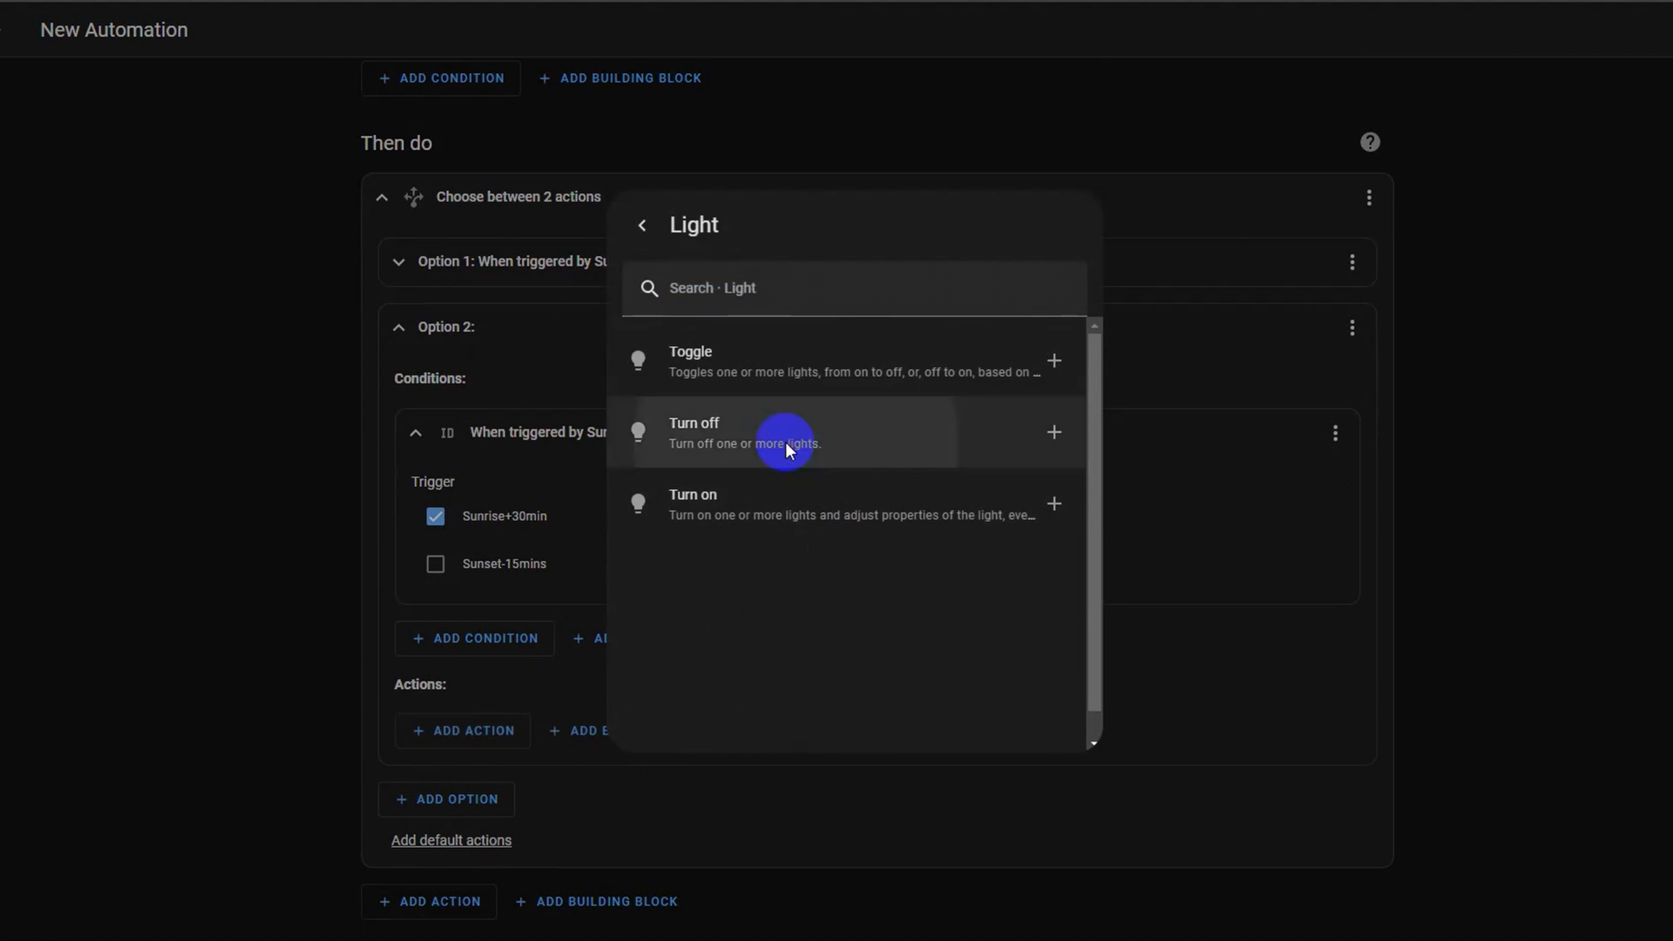
pyautogui.click(1244, 662)
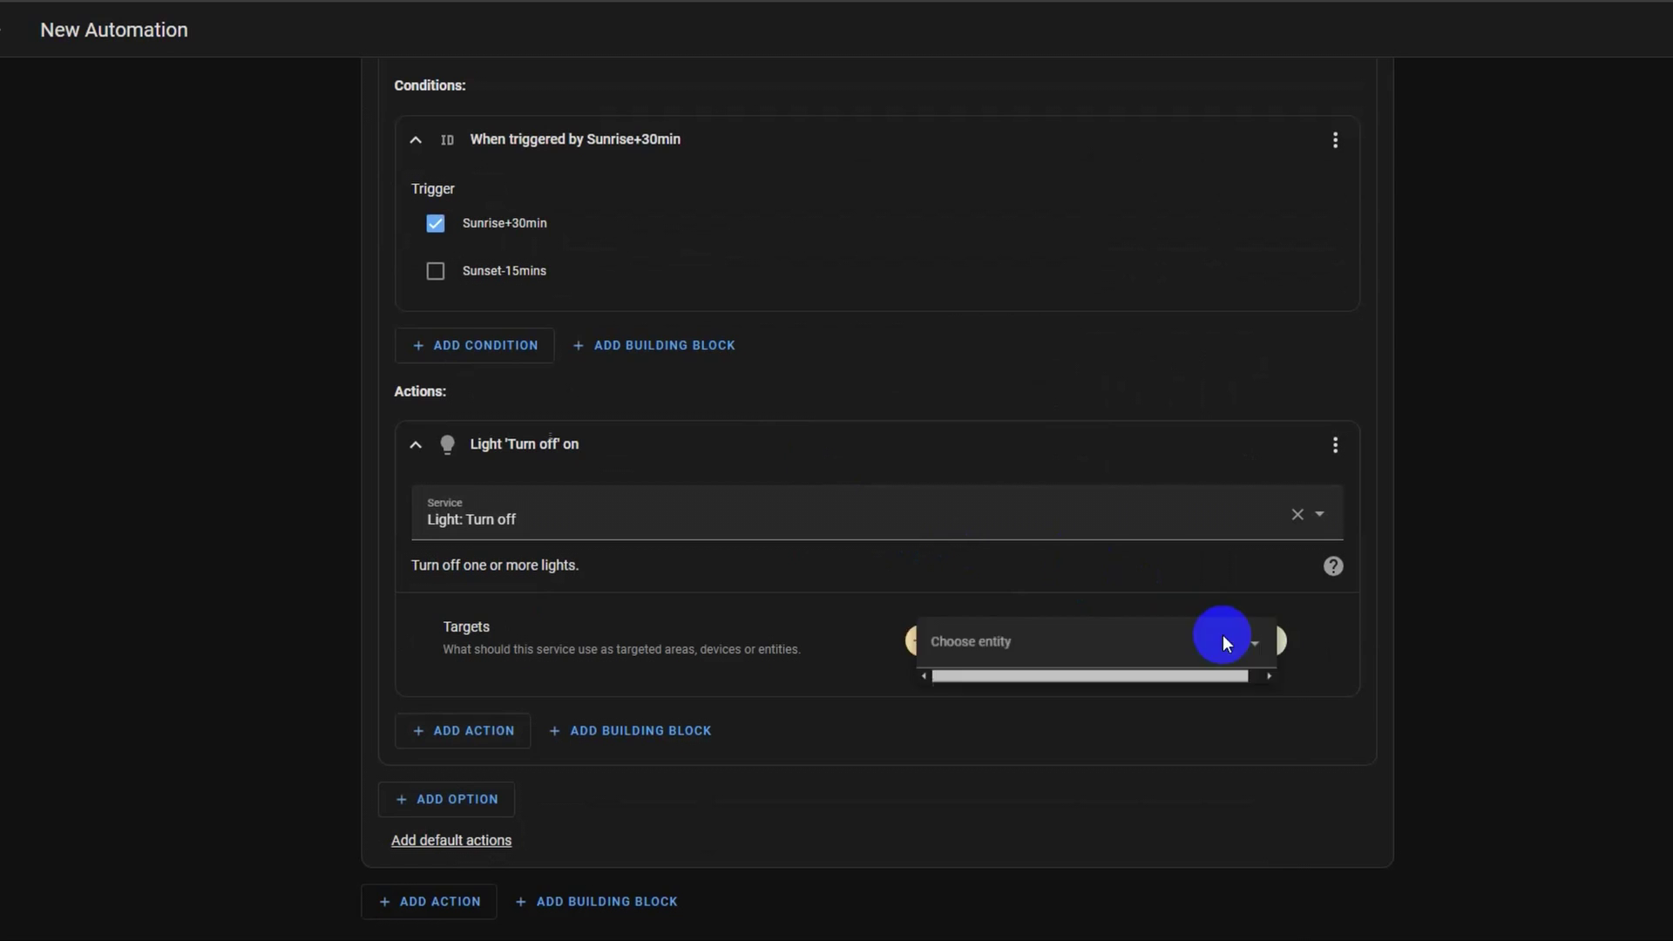
pyautogui.write('back')
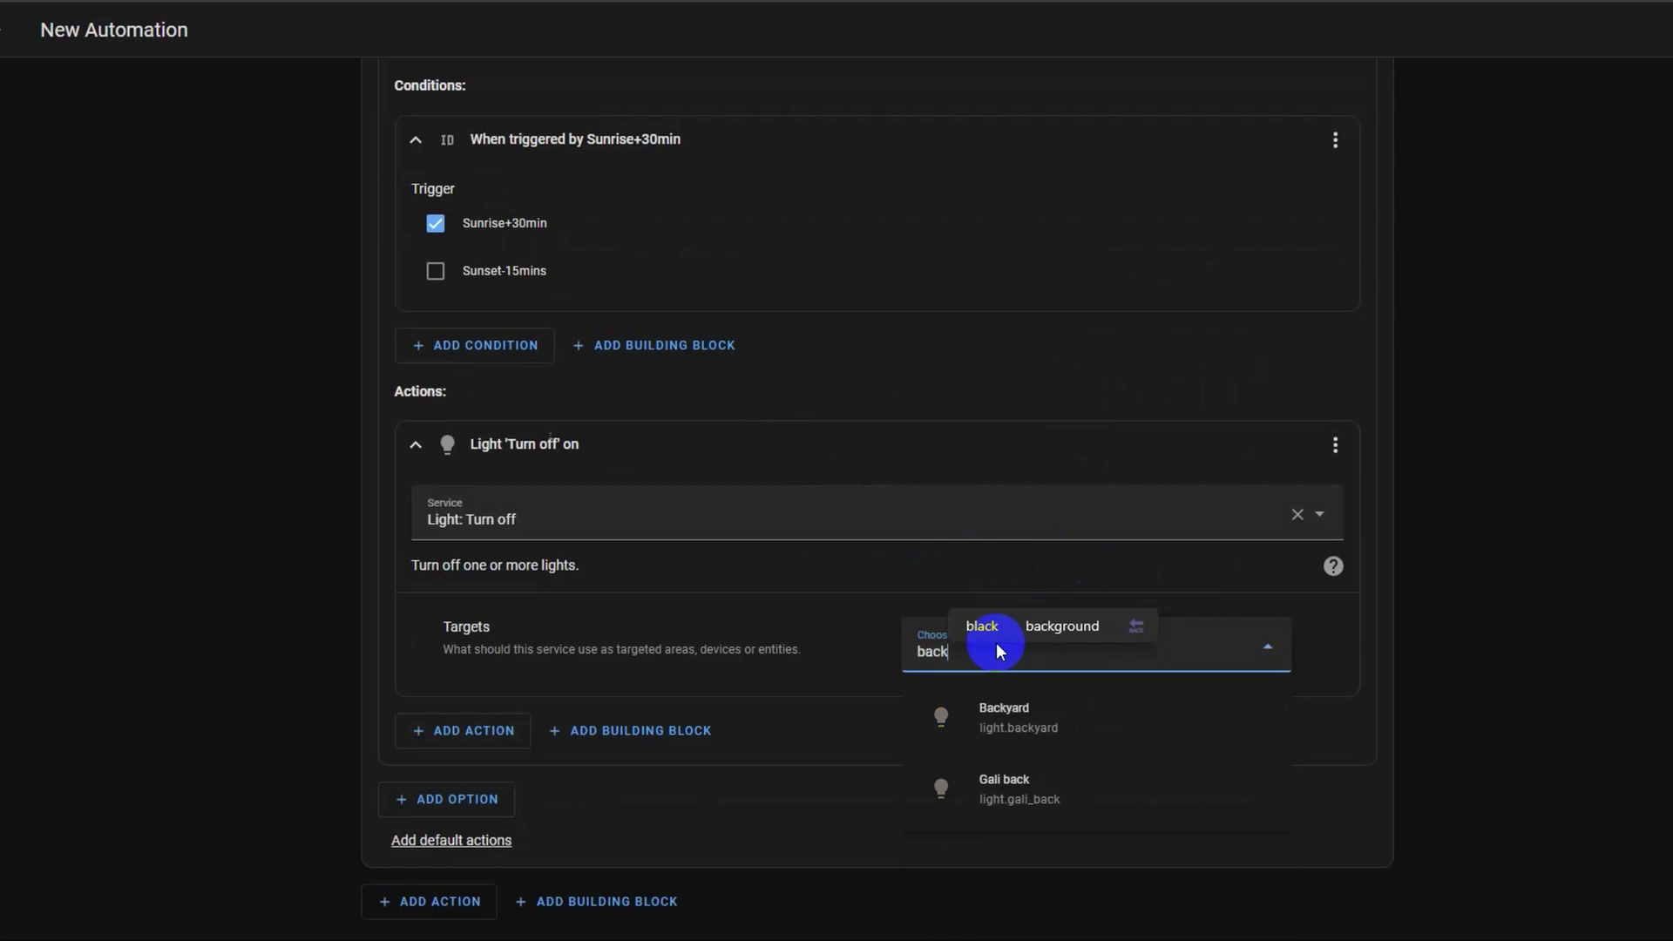
pyautogui.click(1015, 713)
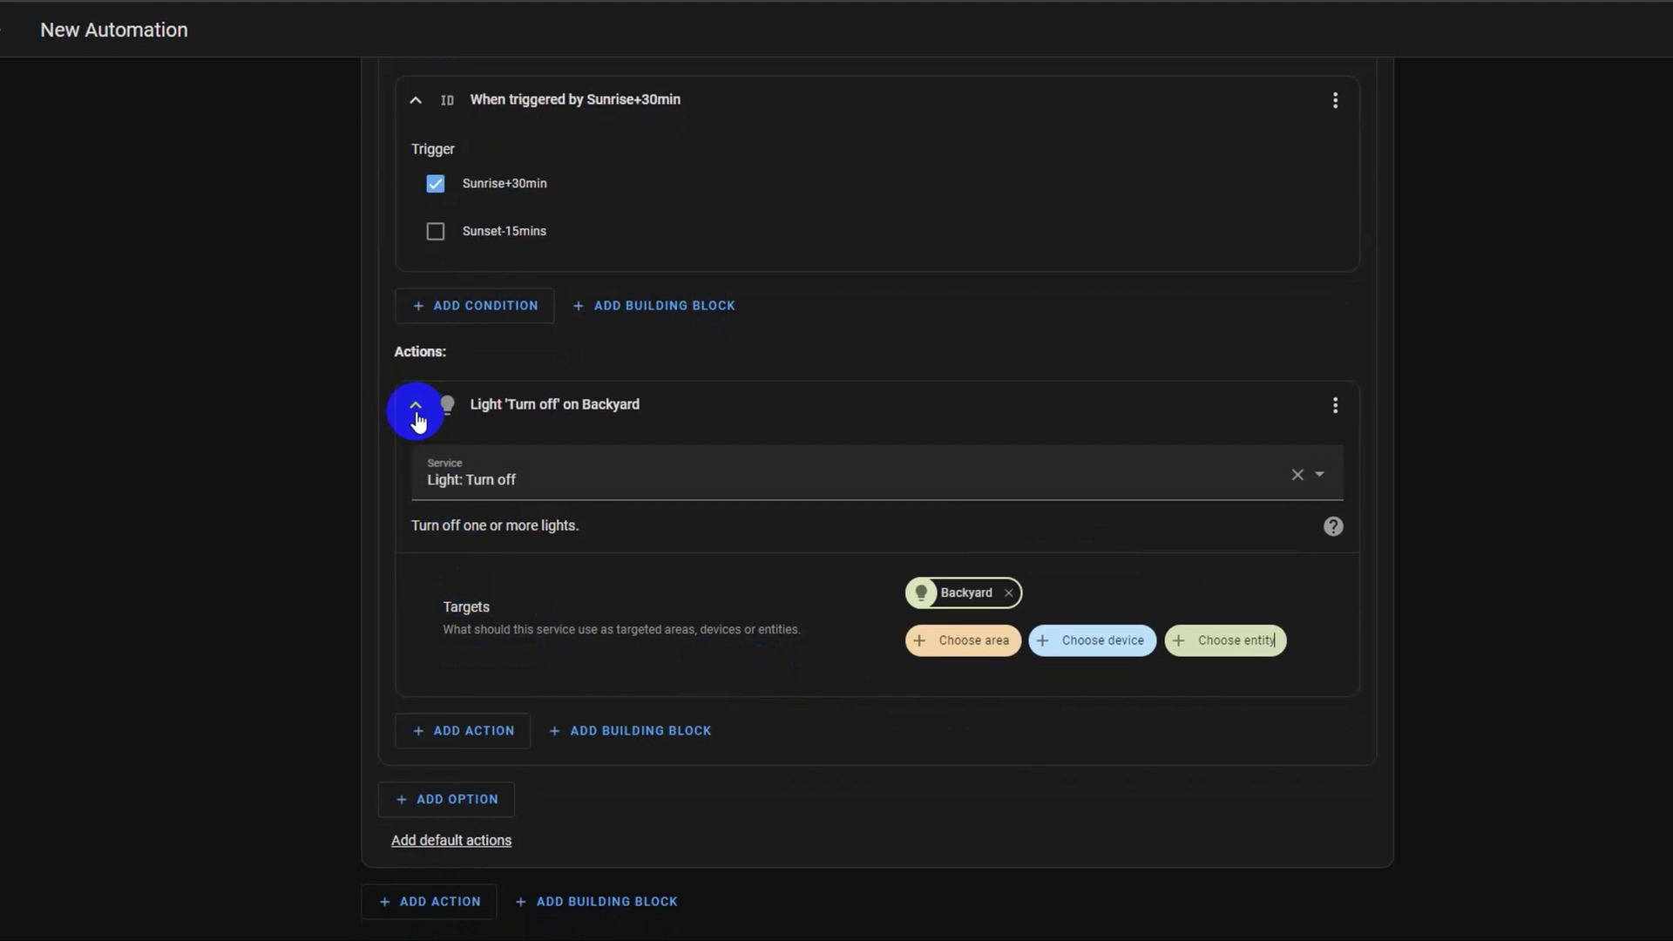
pyautogui.click(416, 408)
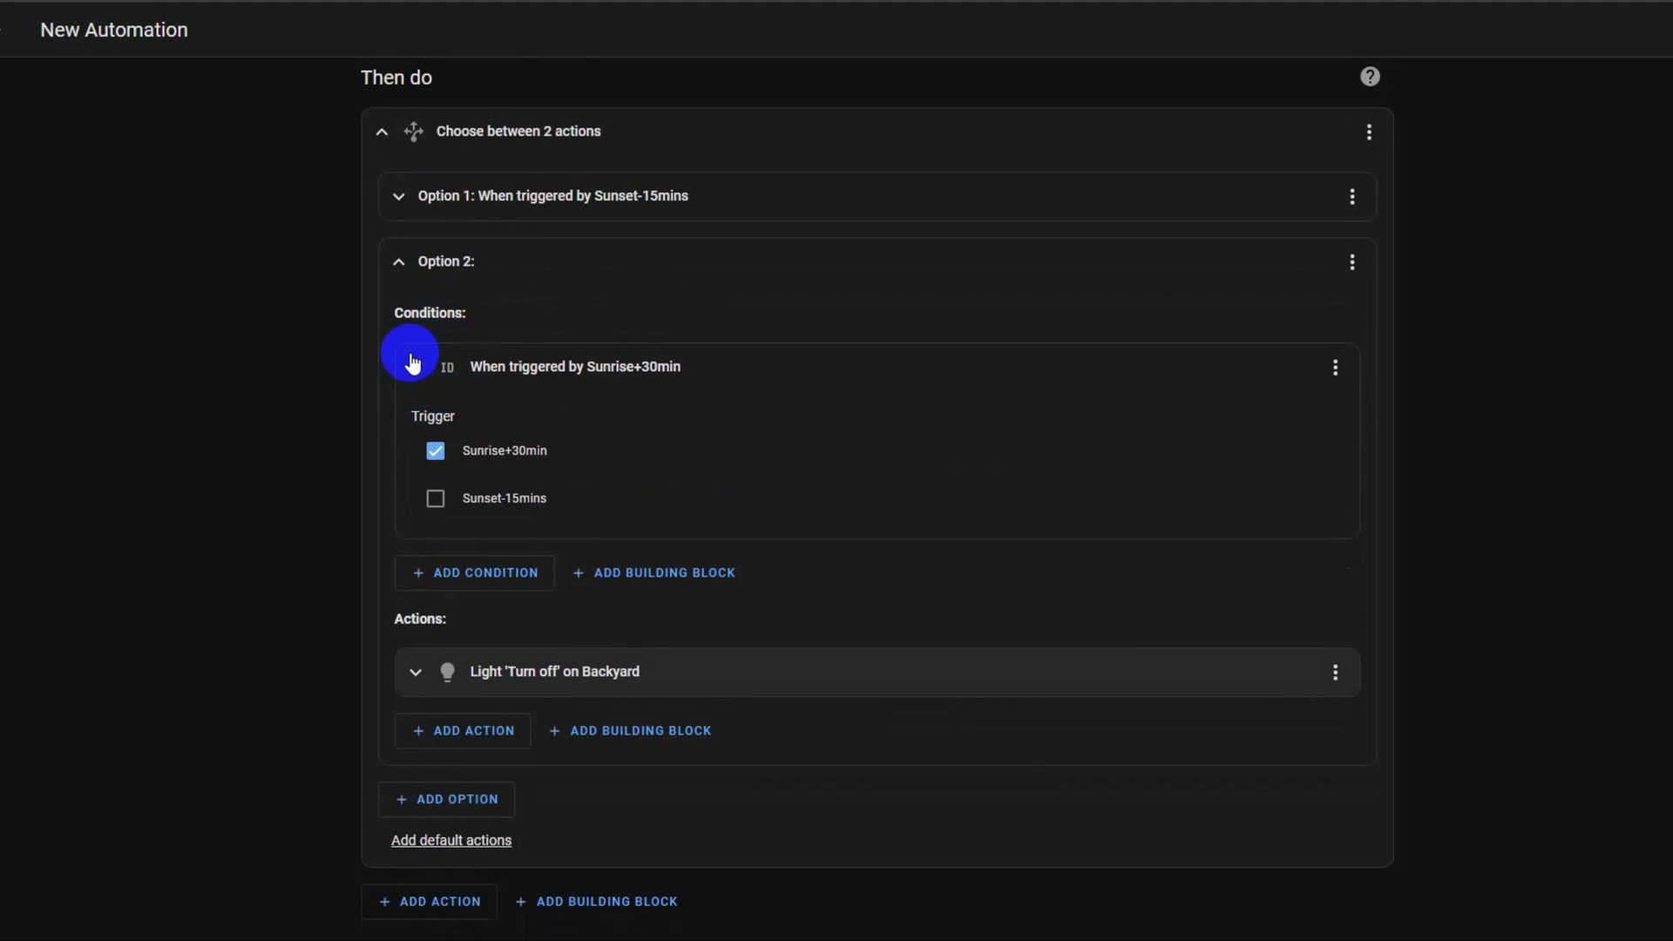
# - Collapse Option 2's condition and card, then expand Options 1 and 2 for review
pyautogui.click(410, 368)
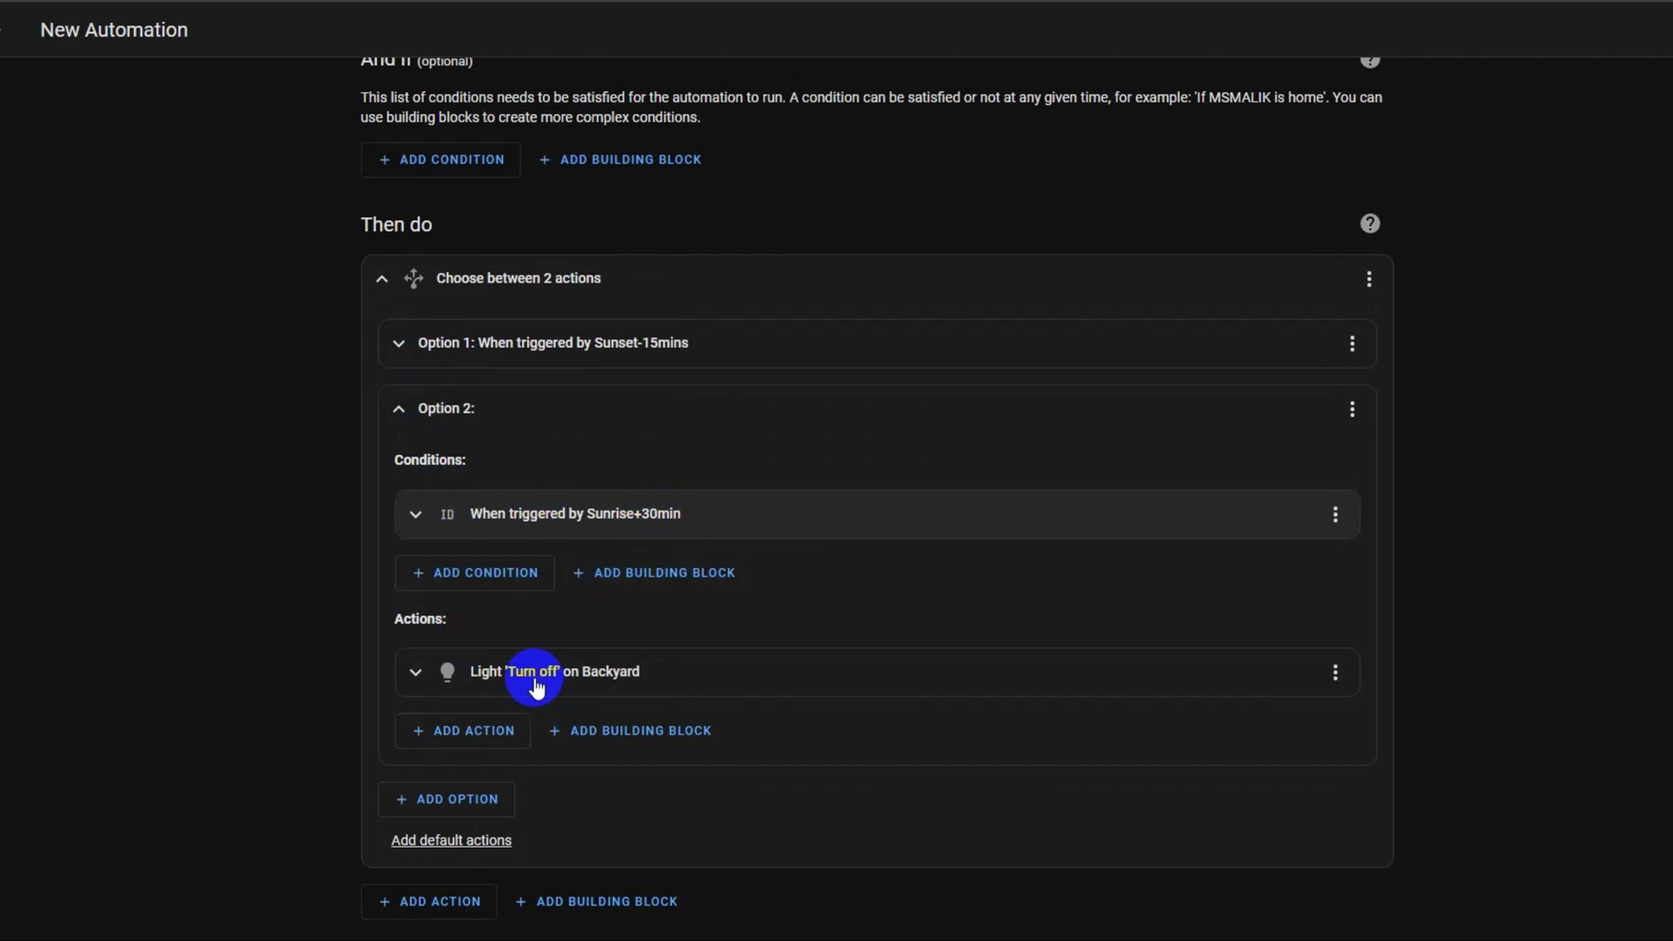
pyautogui.click(398, 409)
pyautogui.click(393, 649)
pyautogui.scroll(-3, 526, 642)
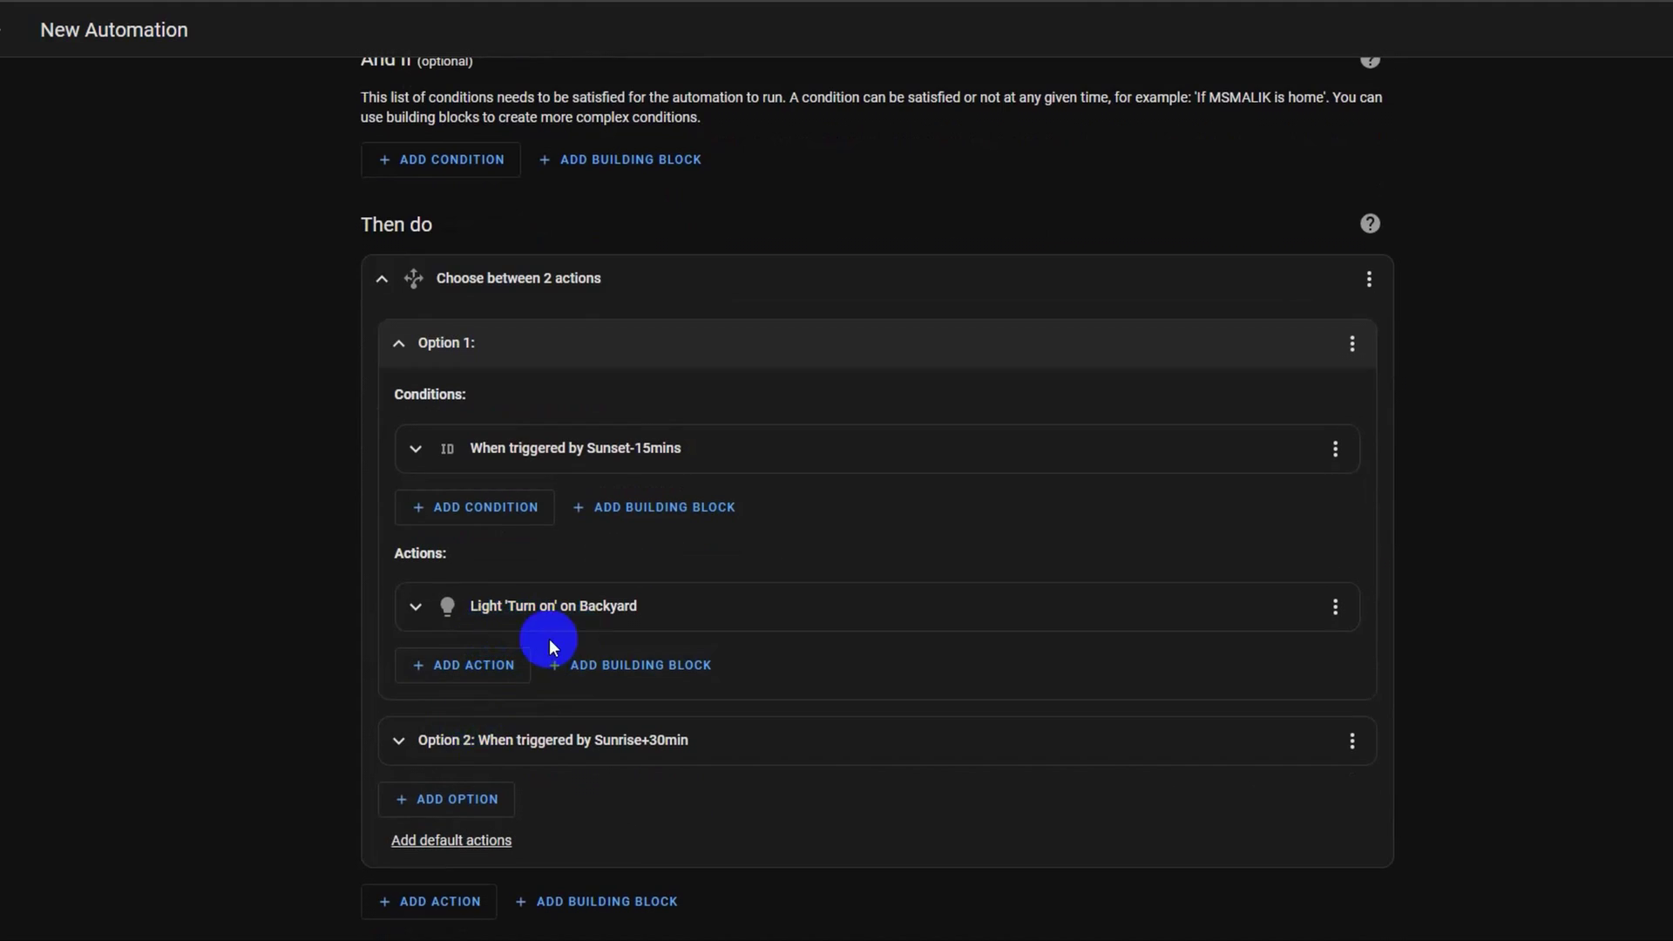
pyautogui.click(400, 740)
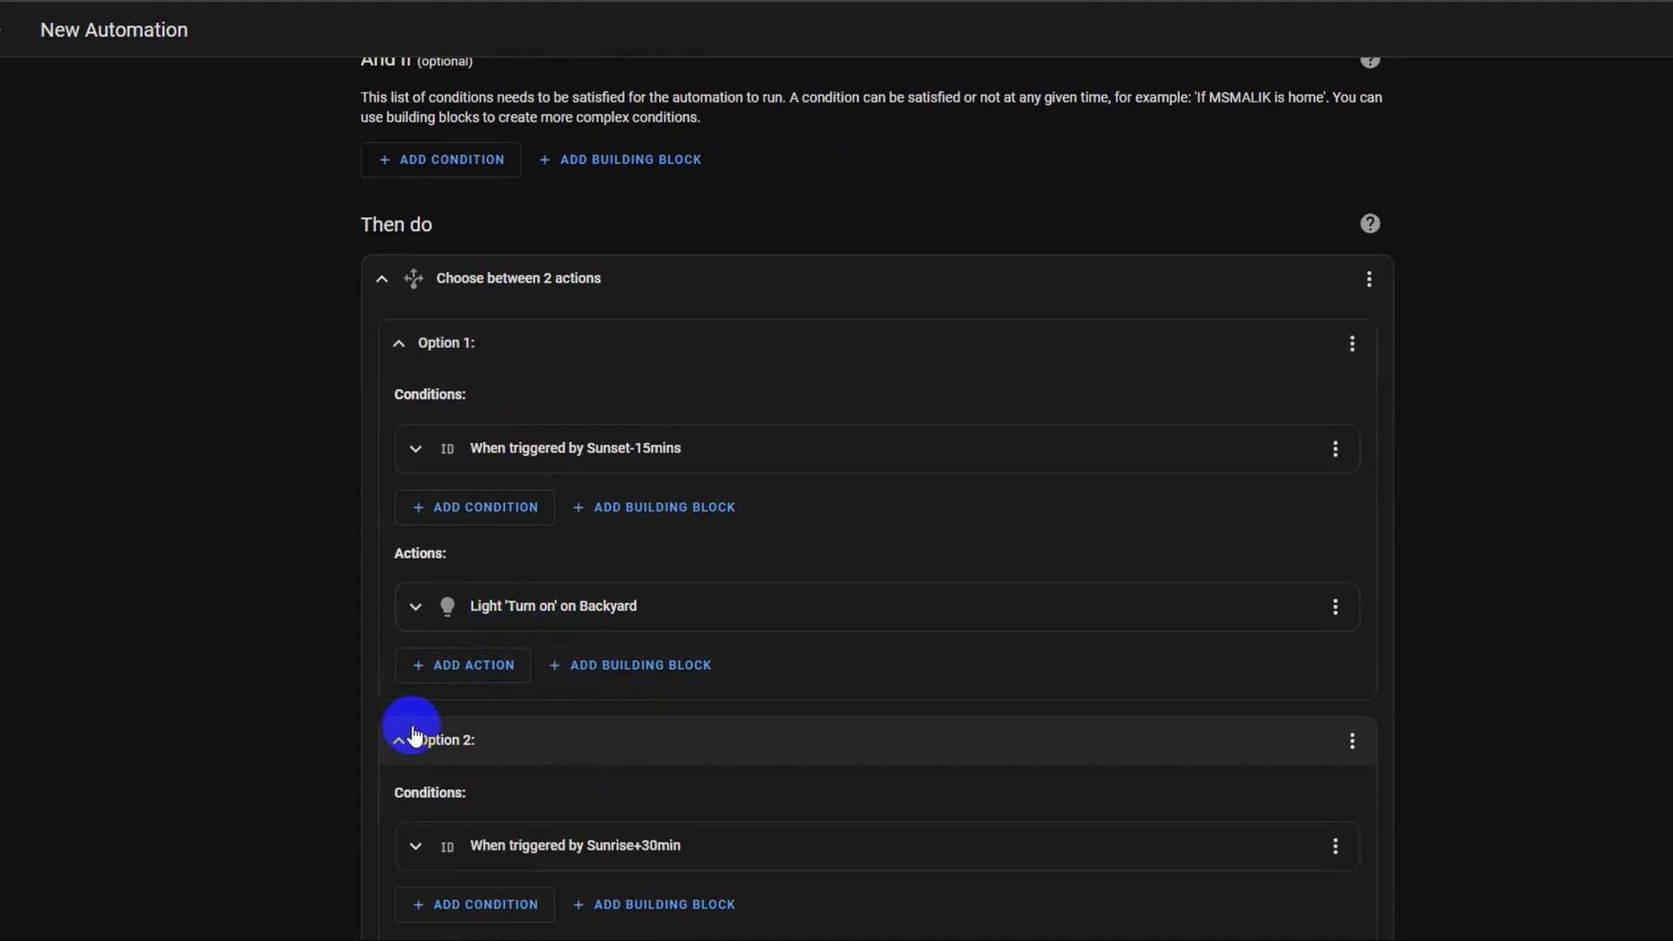
pyautogui.scroll(-4, 691, 578)
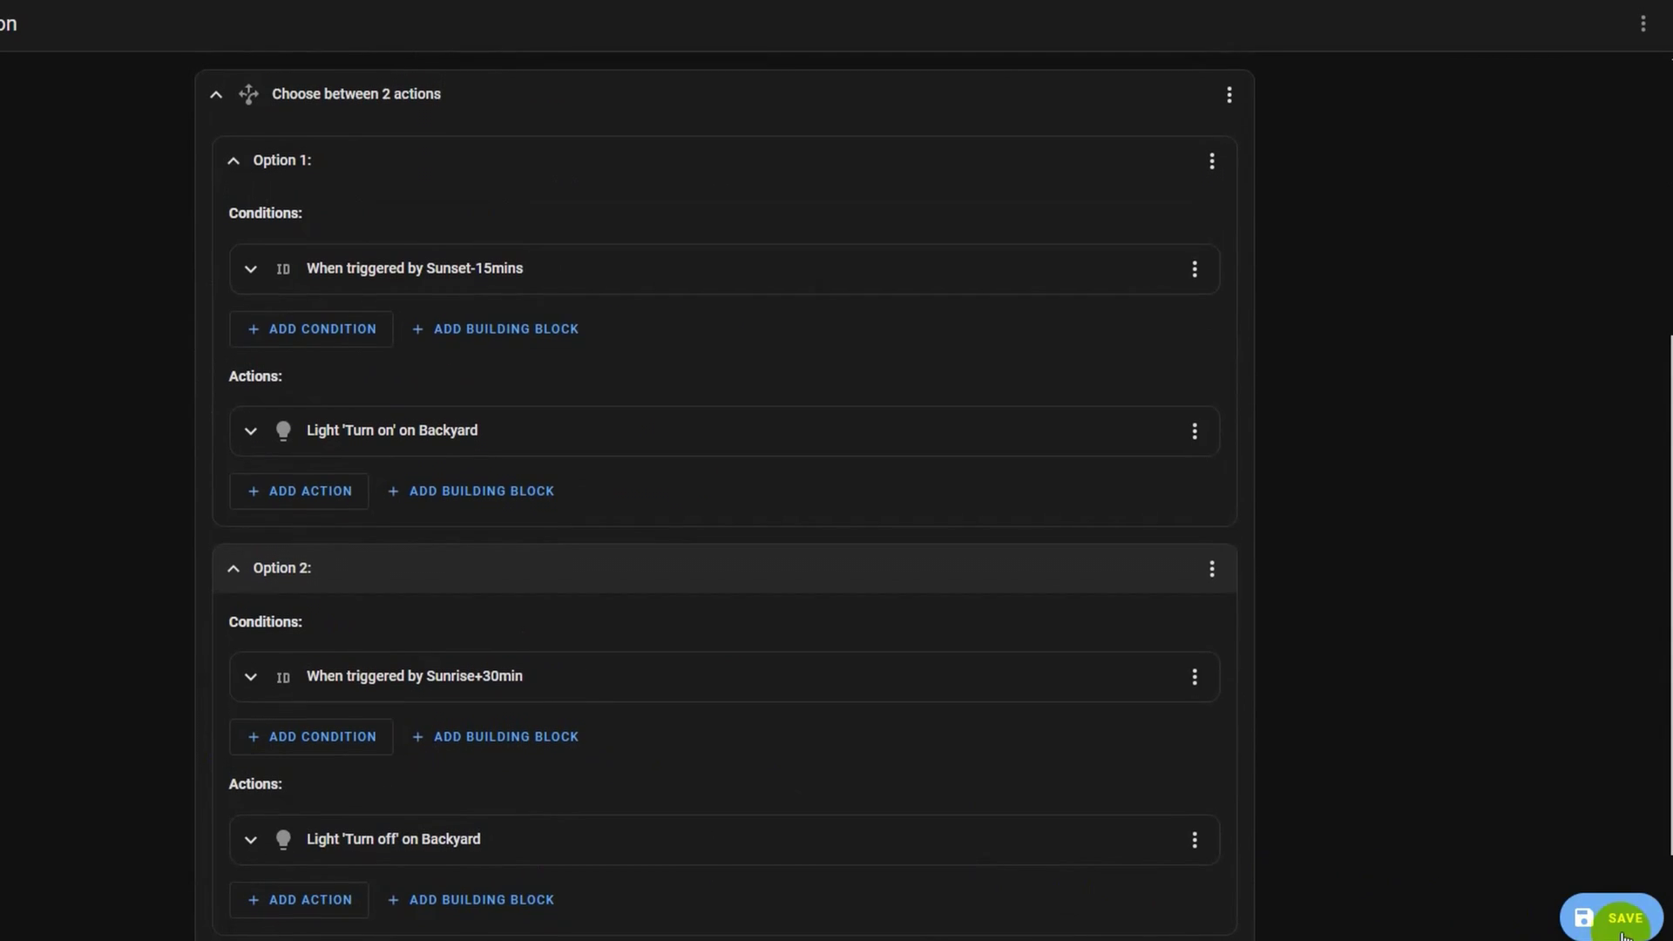
# - Save the automation as 'Backyard lights based on sun', which fails on the 30m offset format
pyautogui.click(1612, 917)
pyautogui.hotkey('ctrl', 'a')
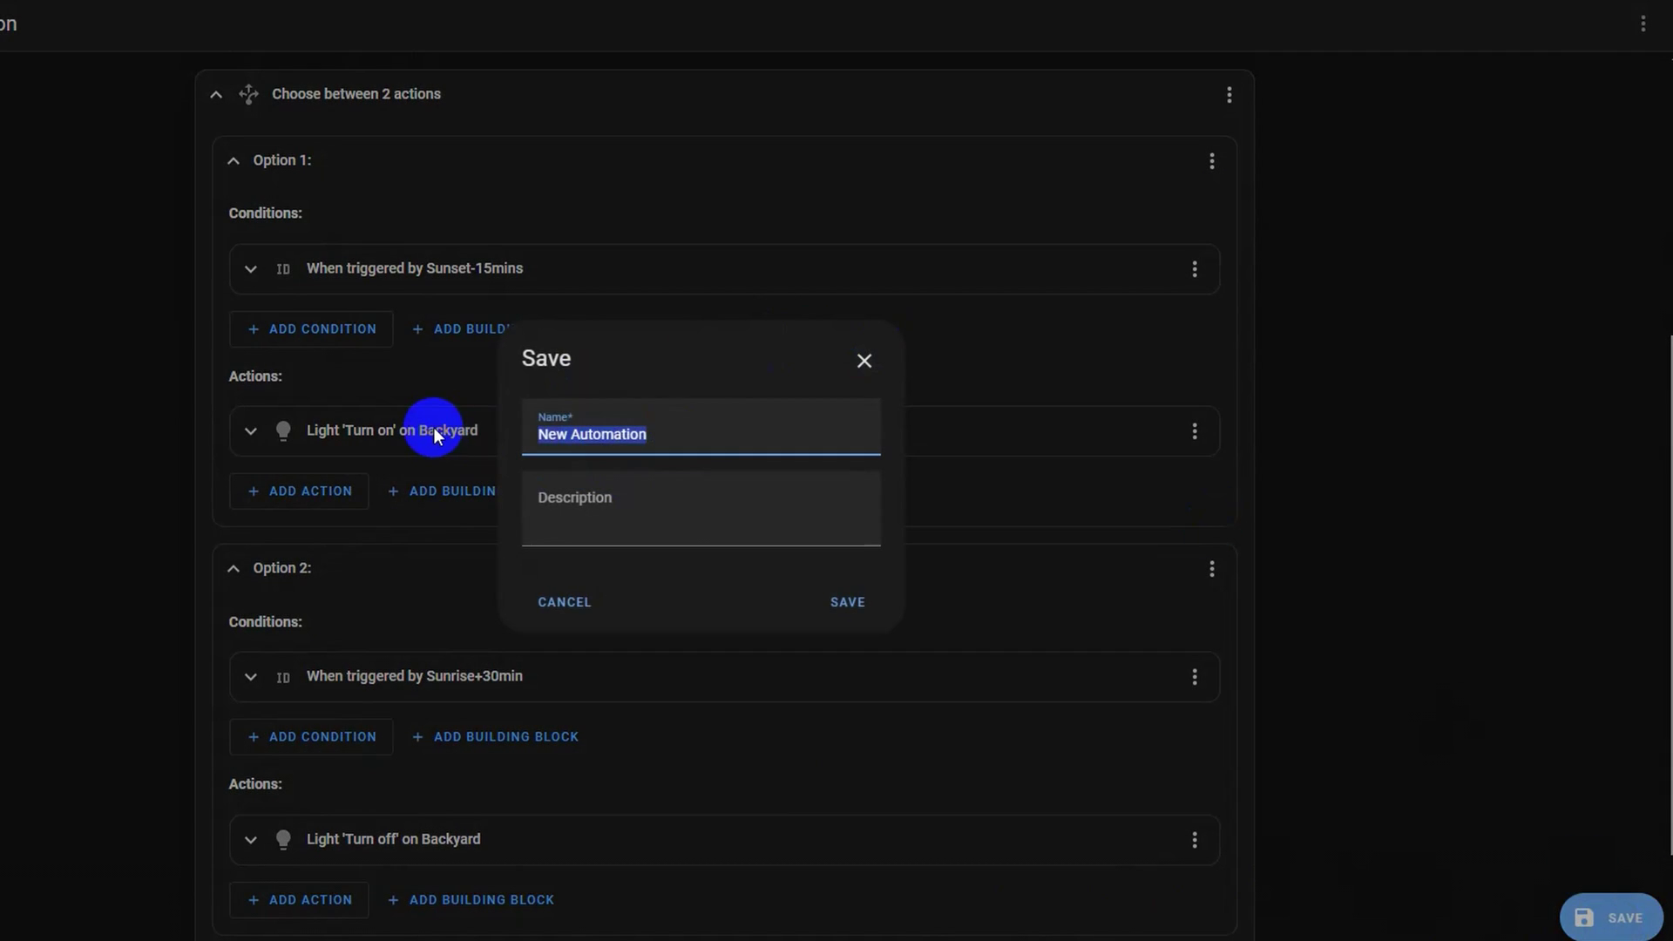
pyautogui.write('Backyard')
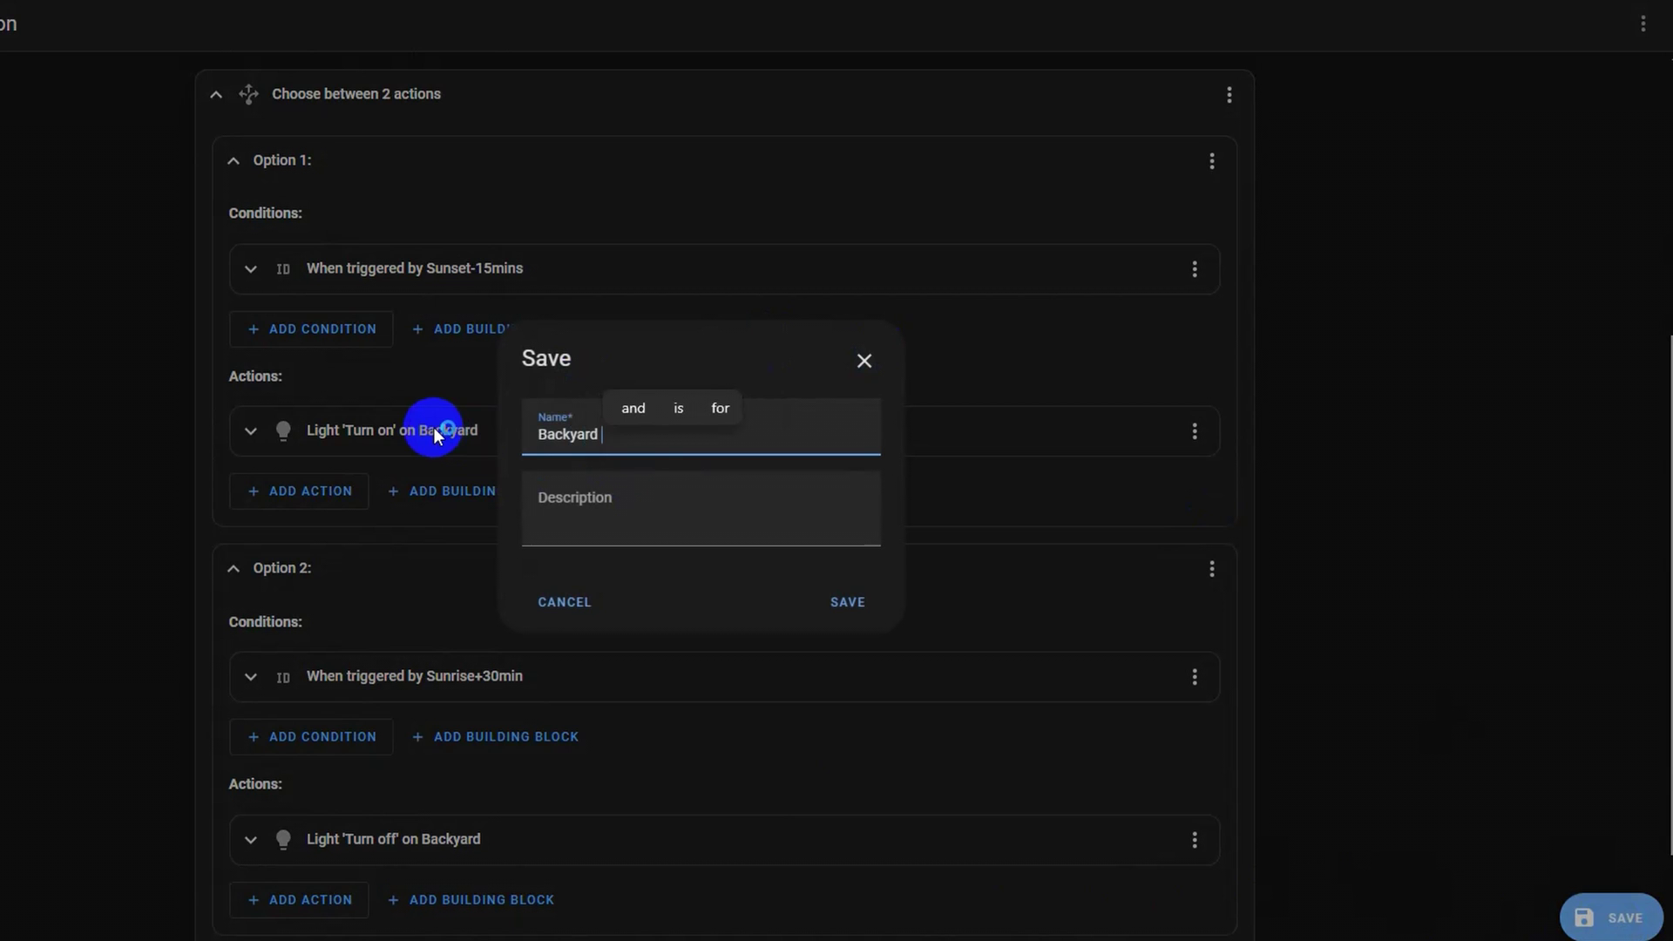
pyautogui.write(' lights ba')
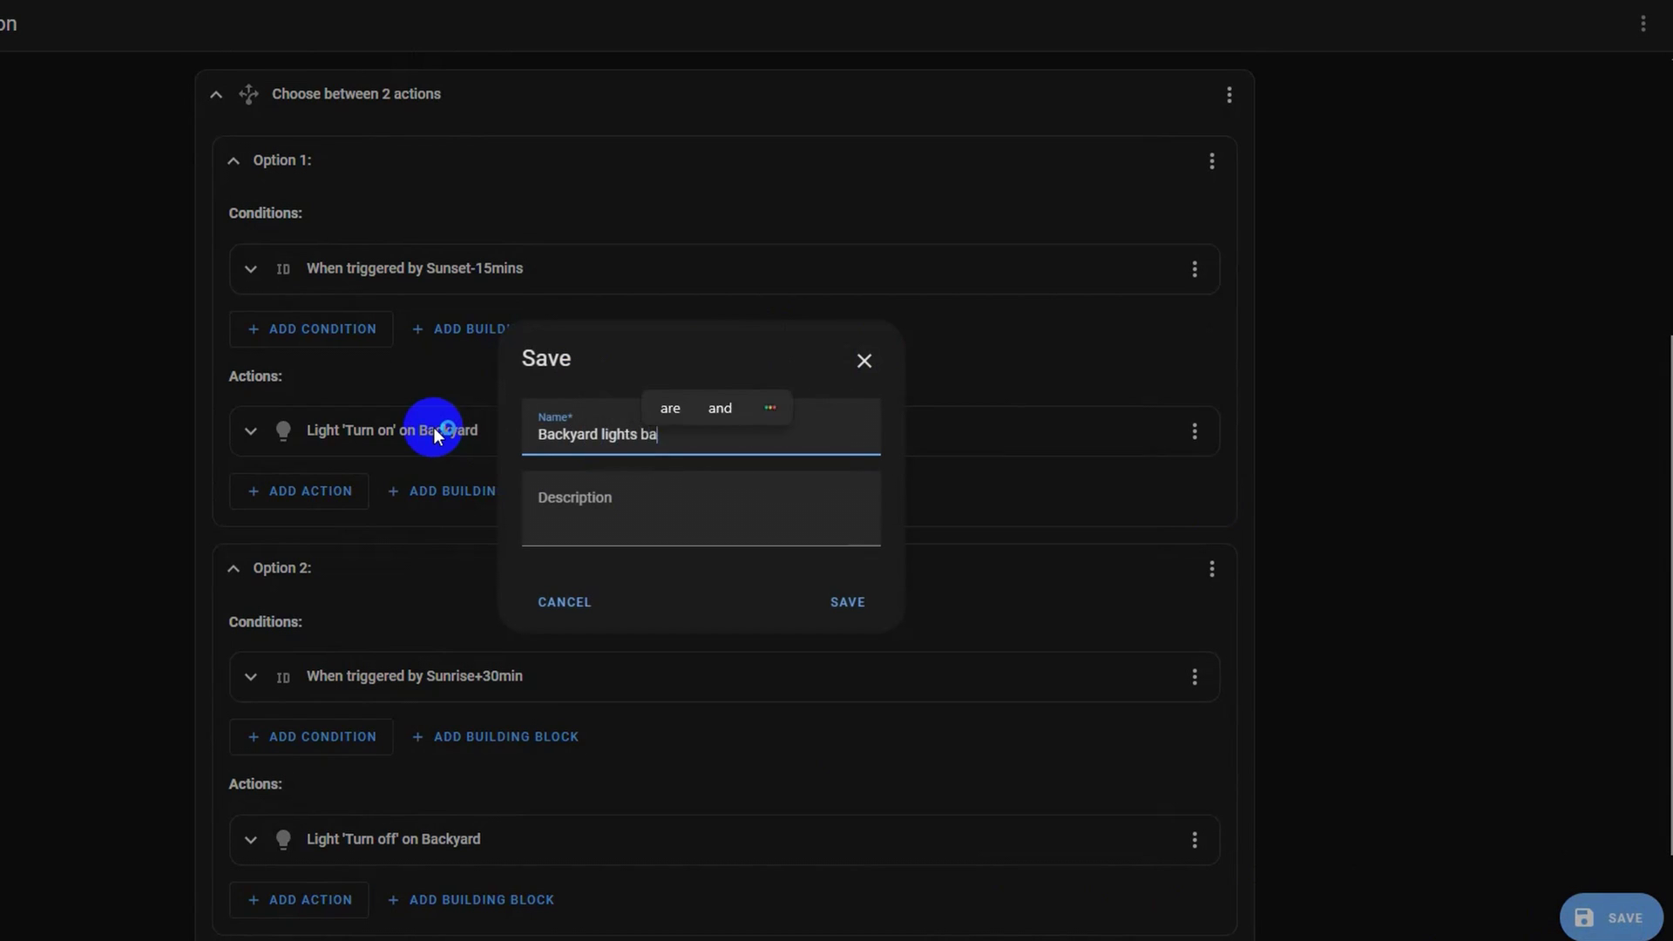
pyautogui.write('sed on sun')
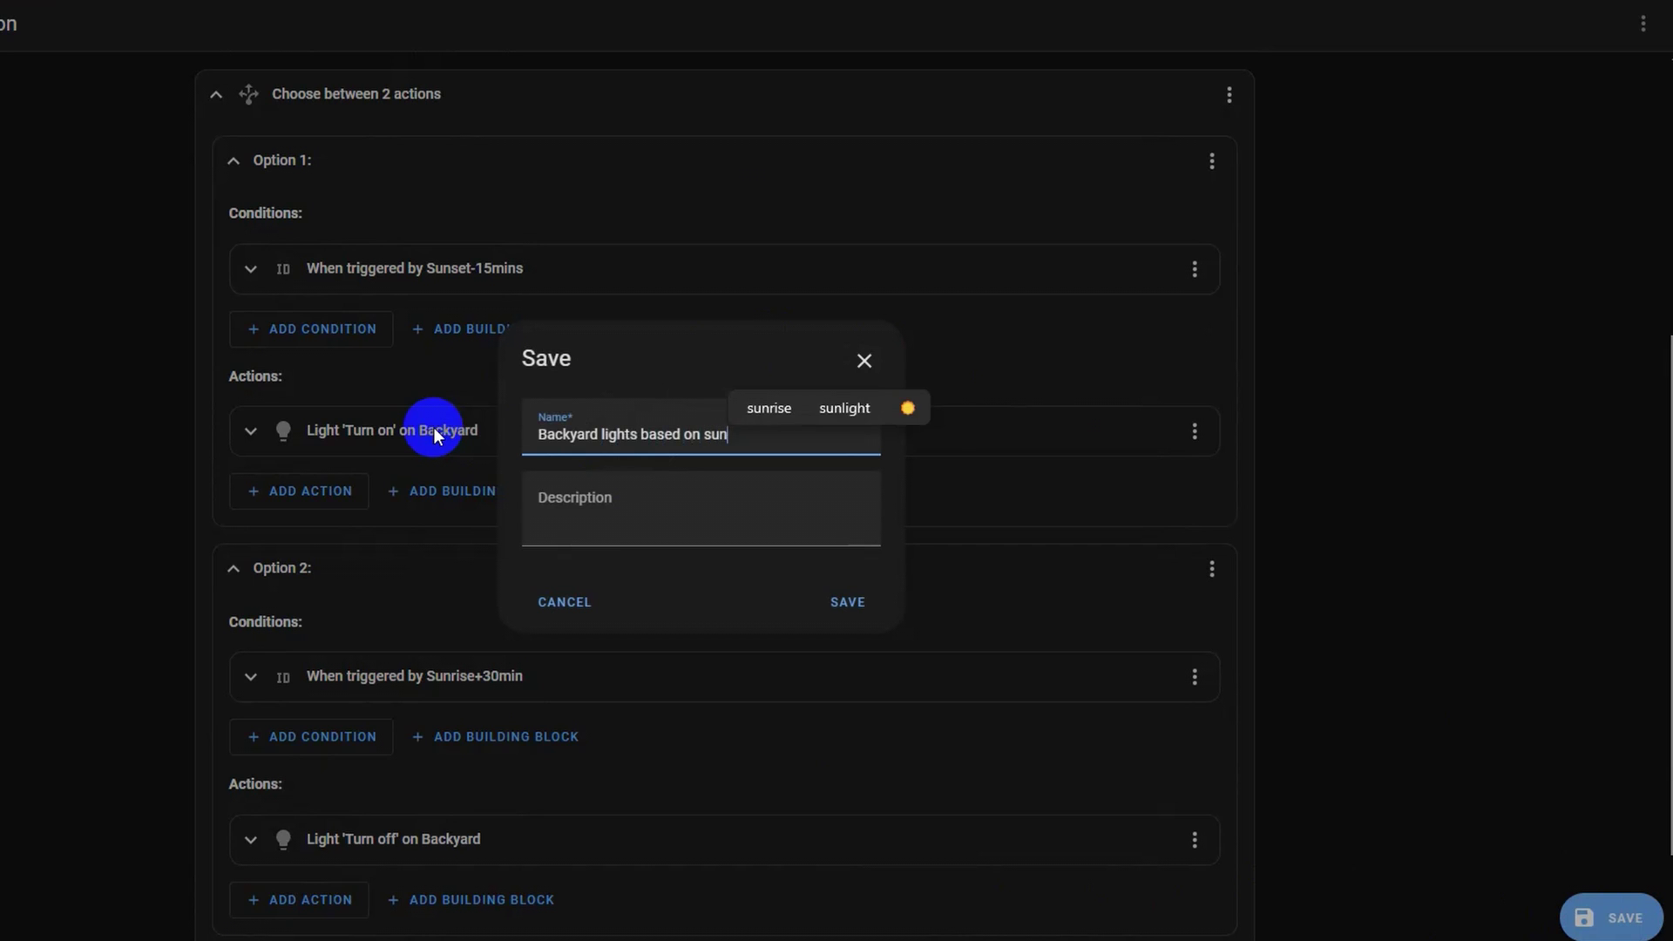
pyautogui.press('Return')
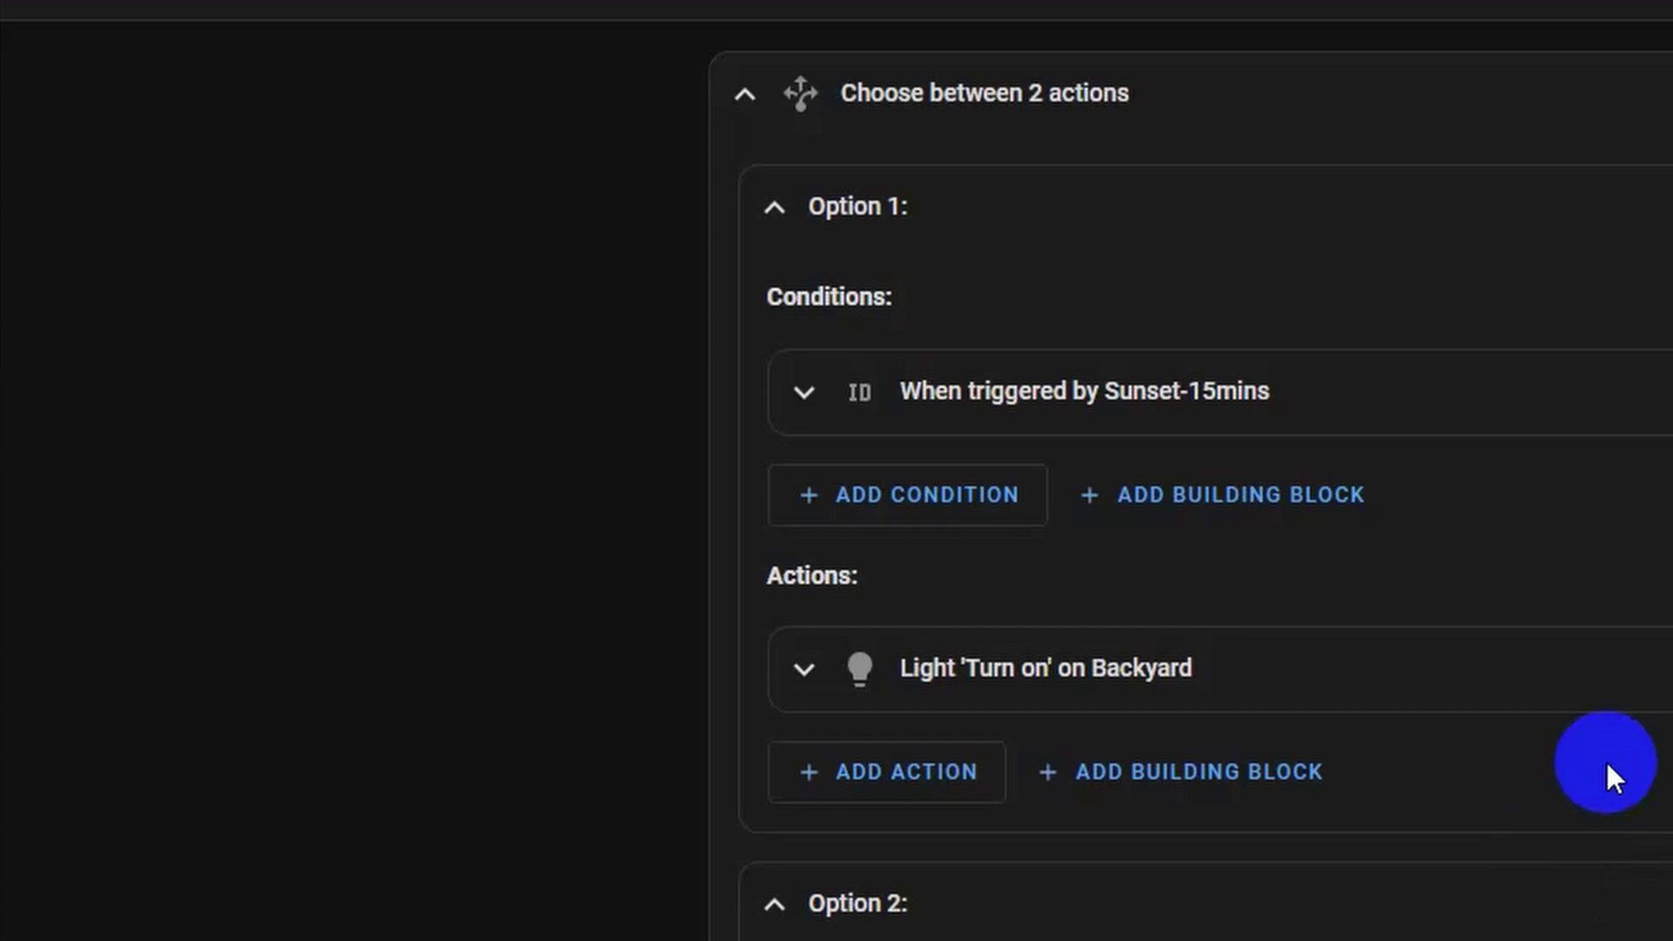
# - Replace the sunrise trigger's invalid 30m offset with 00:30
pyautogui.scroll(10, 1606, 773)
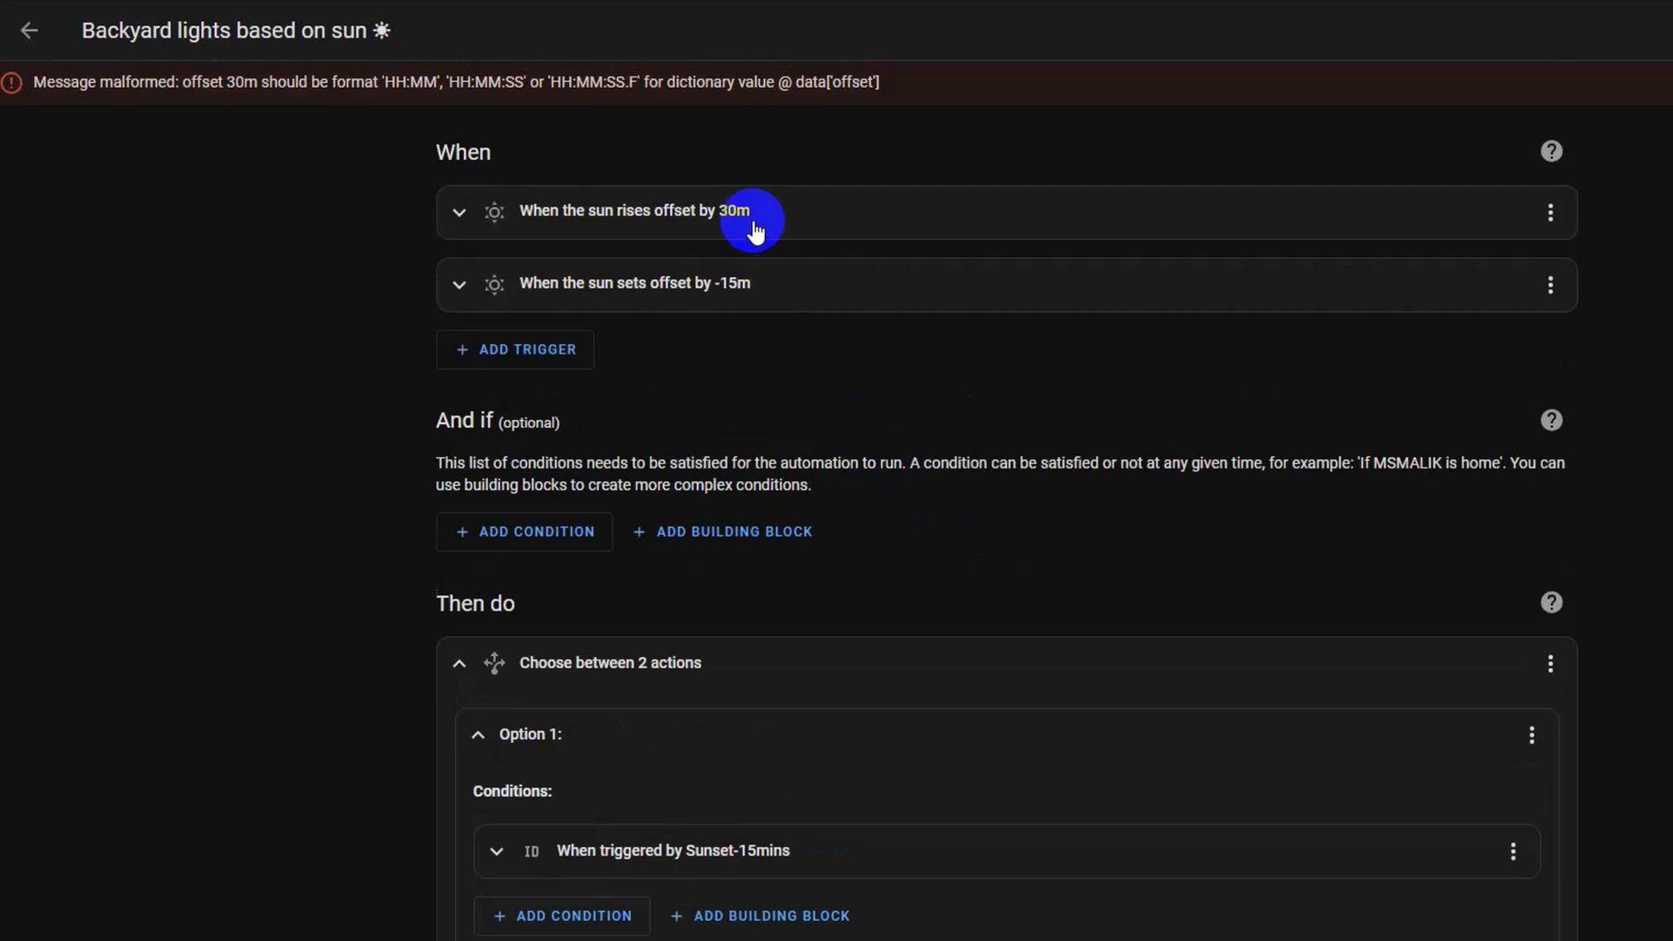
pyautogui.click(1198, 262)
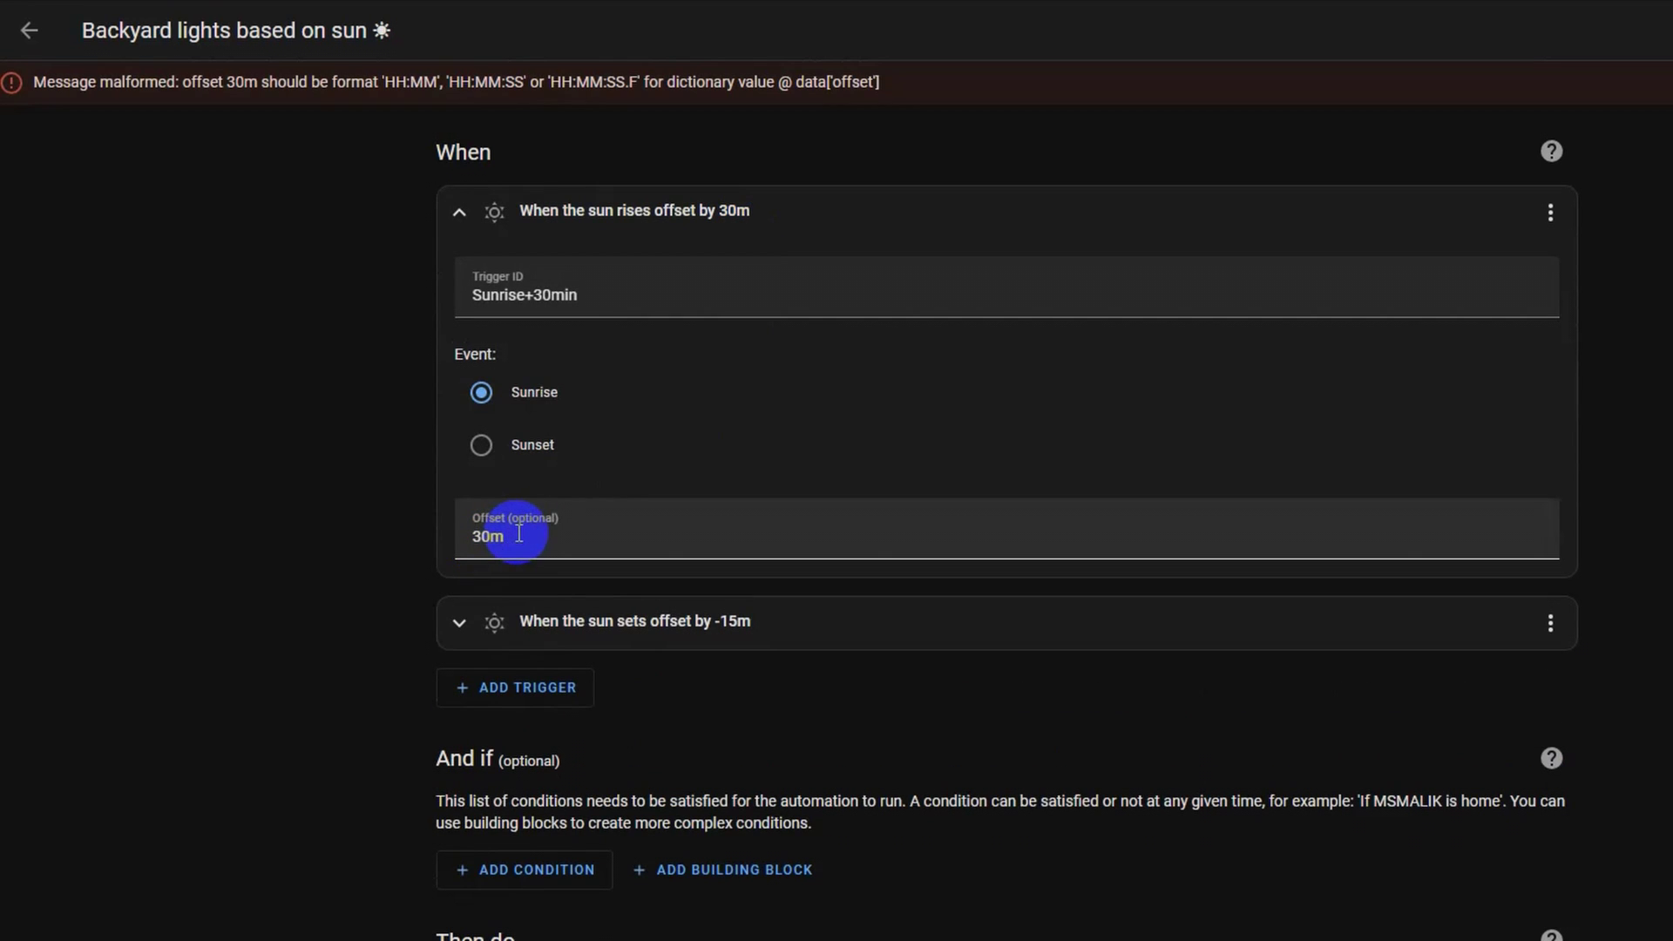
pyautogui.moveTo(523, 533); pyautogui.dragTo(448, 532)
pyautogui.press('BackSpace')
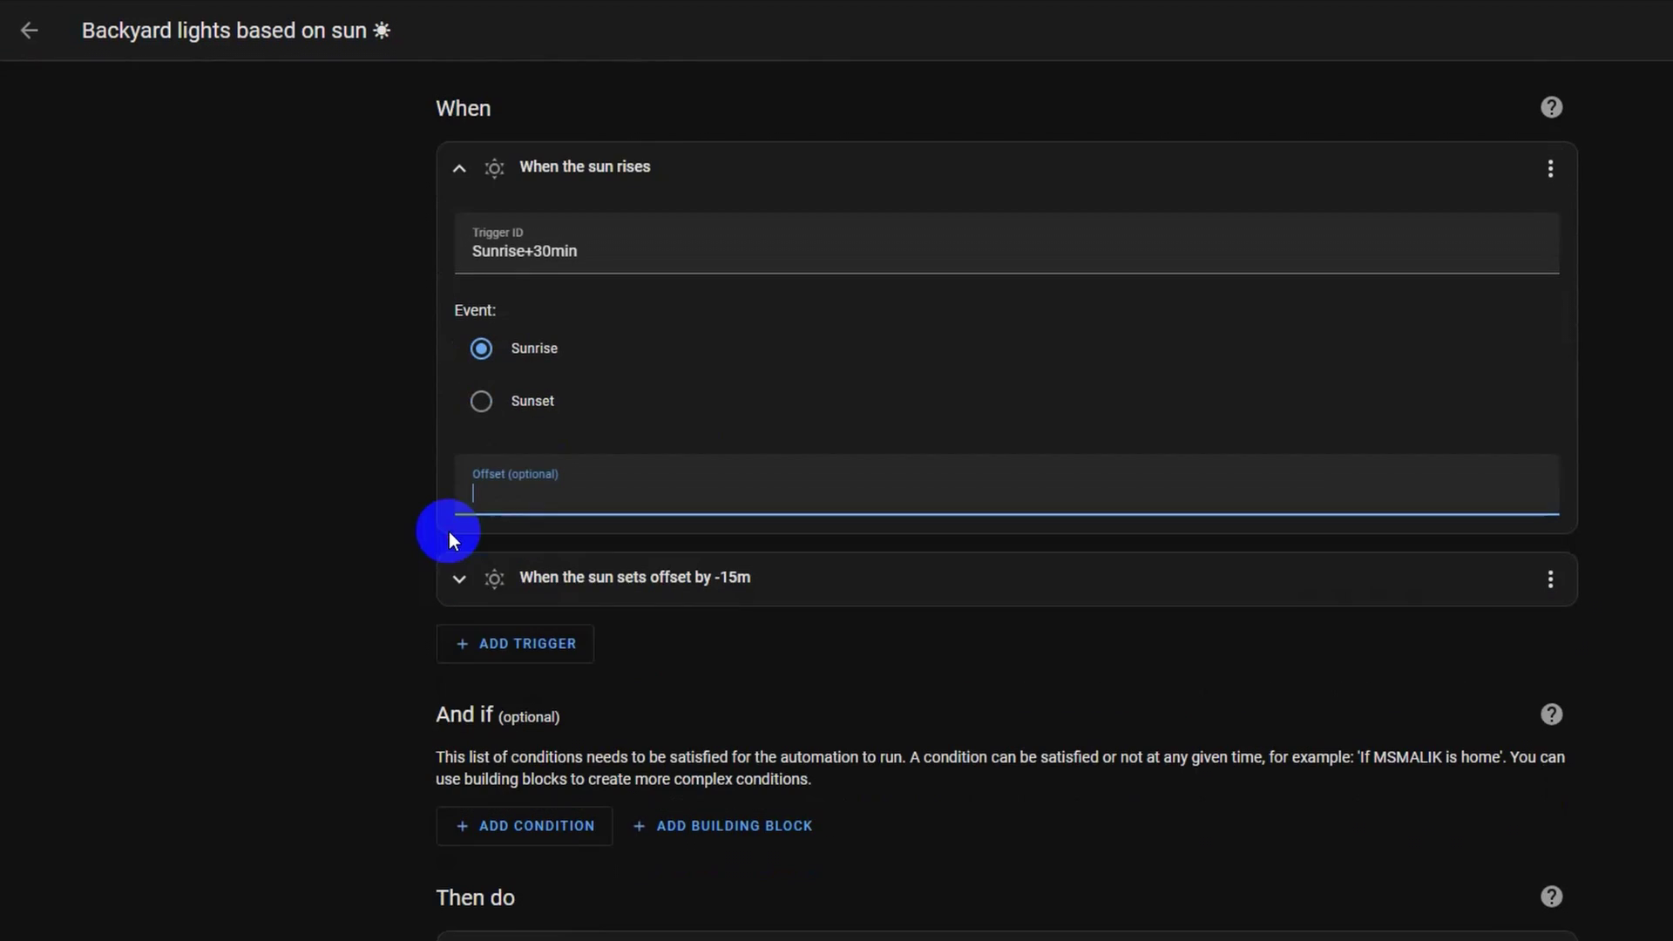
pyautogui.write('00:30')
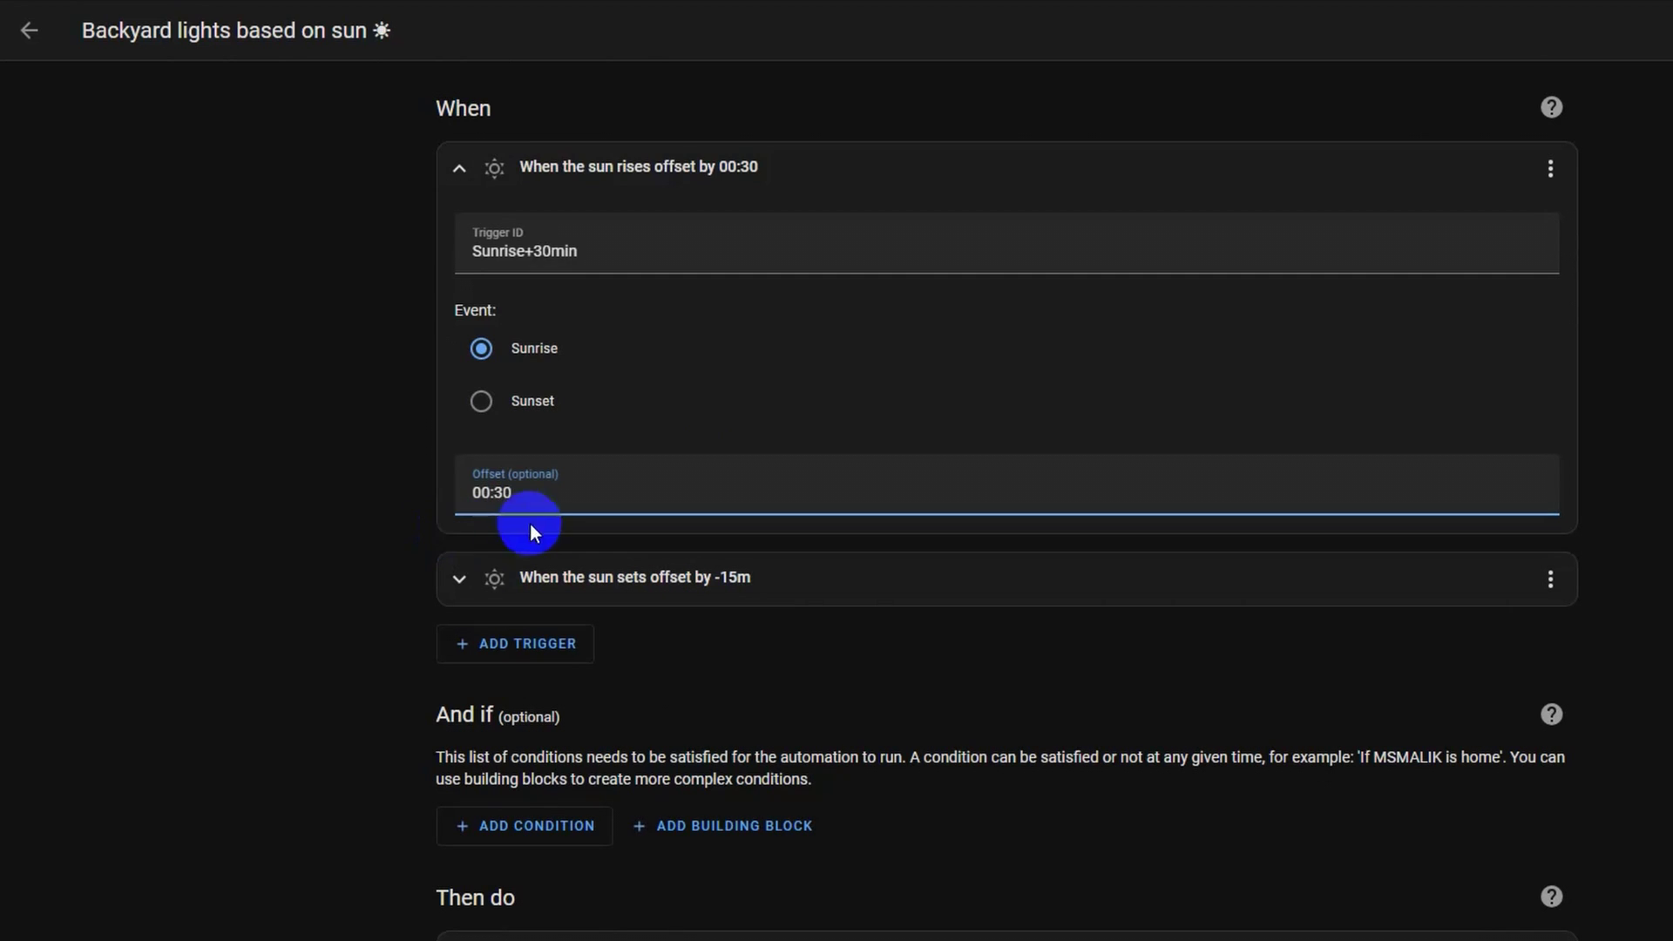
# - Replace the sunset trigger's invalid -15m offset with -00:15
pyautogui.click(459, 579)
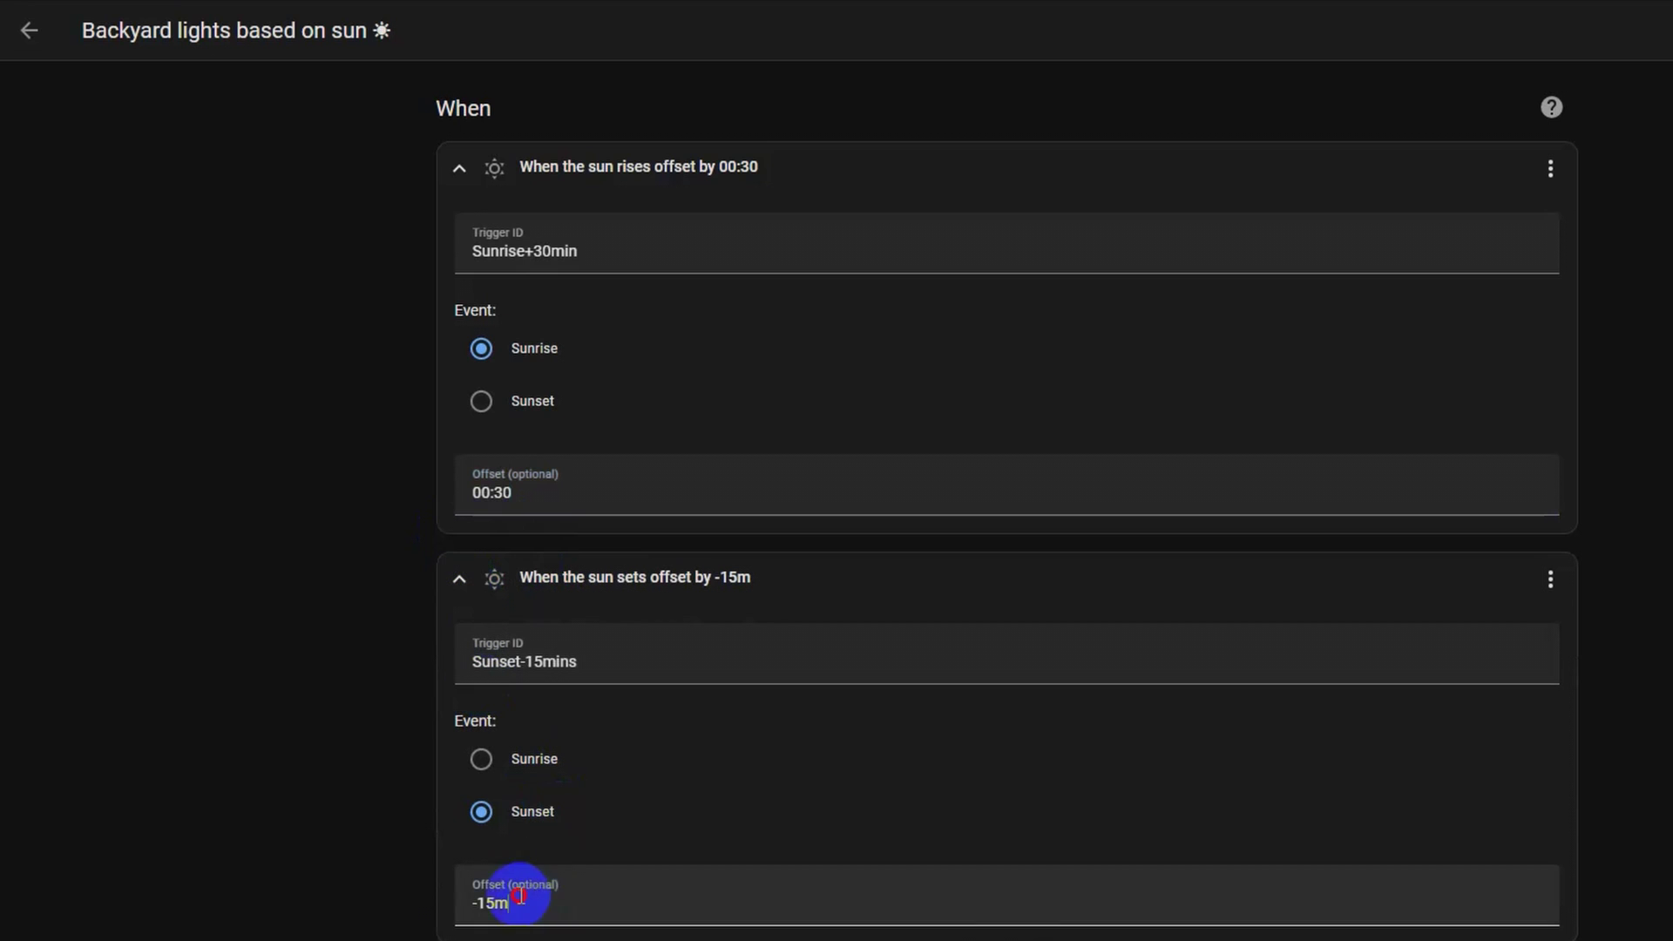
pyautogui.moveTo(523, 896); pyautogui.dragTo(385, 892)
pyautogui.write('0')
pyautogui.press('BackSpace')
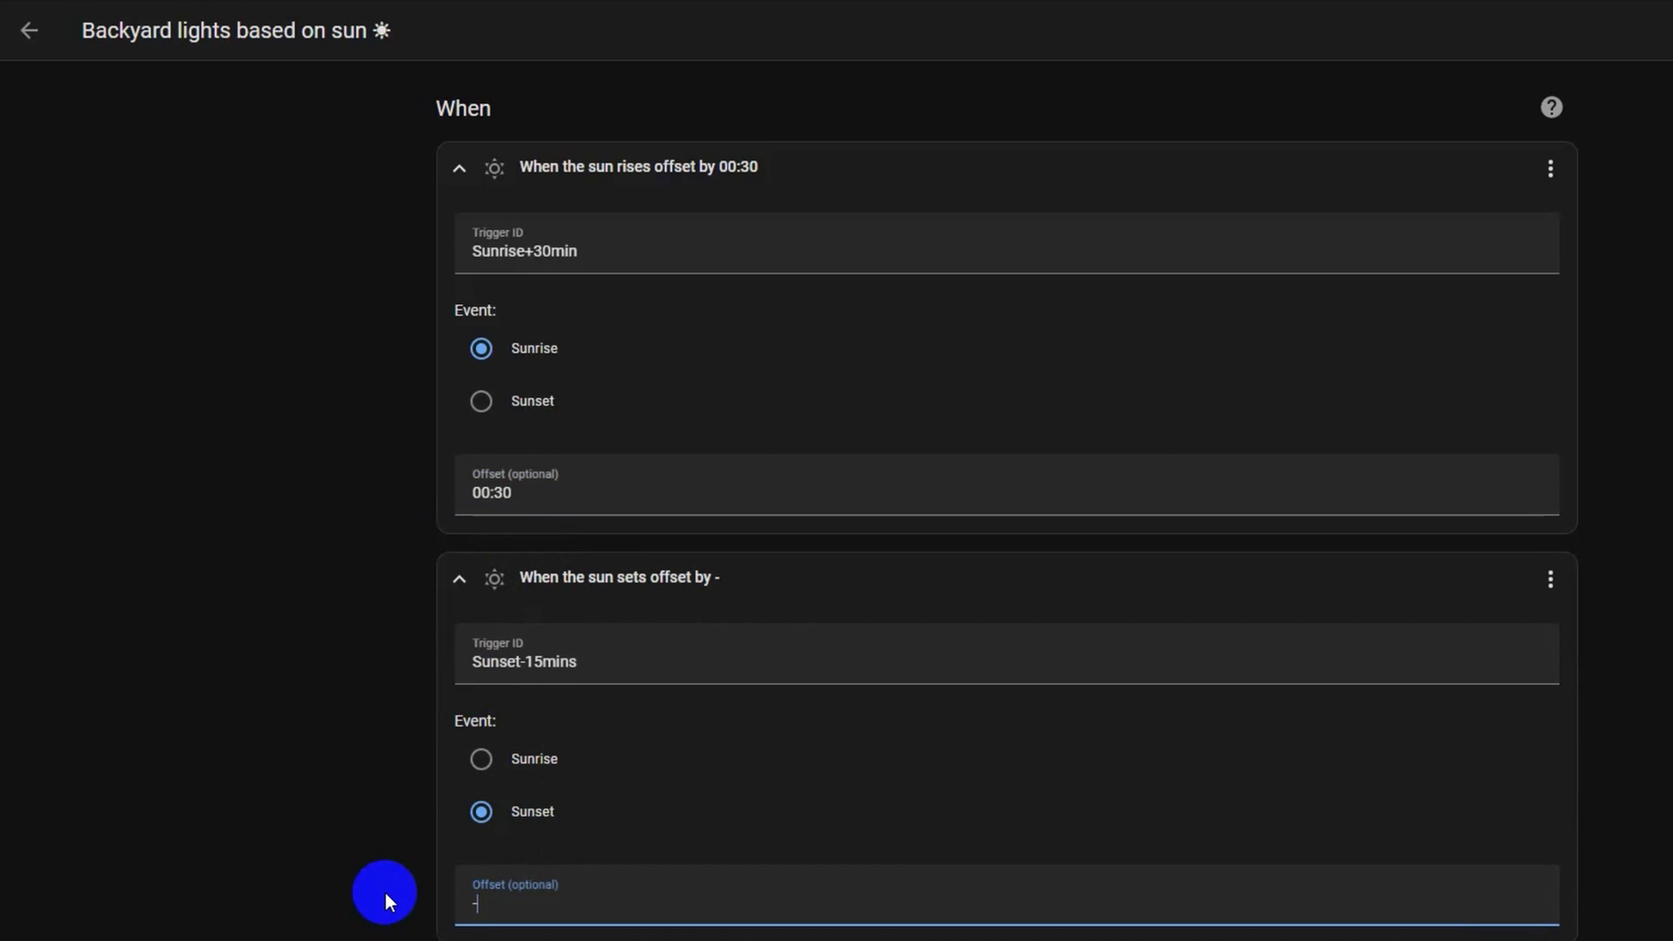
pyautogui.write('-00:1')
pyautogui.press('BackSpace')
pyautogui.write(':15')
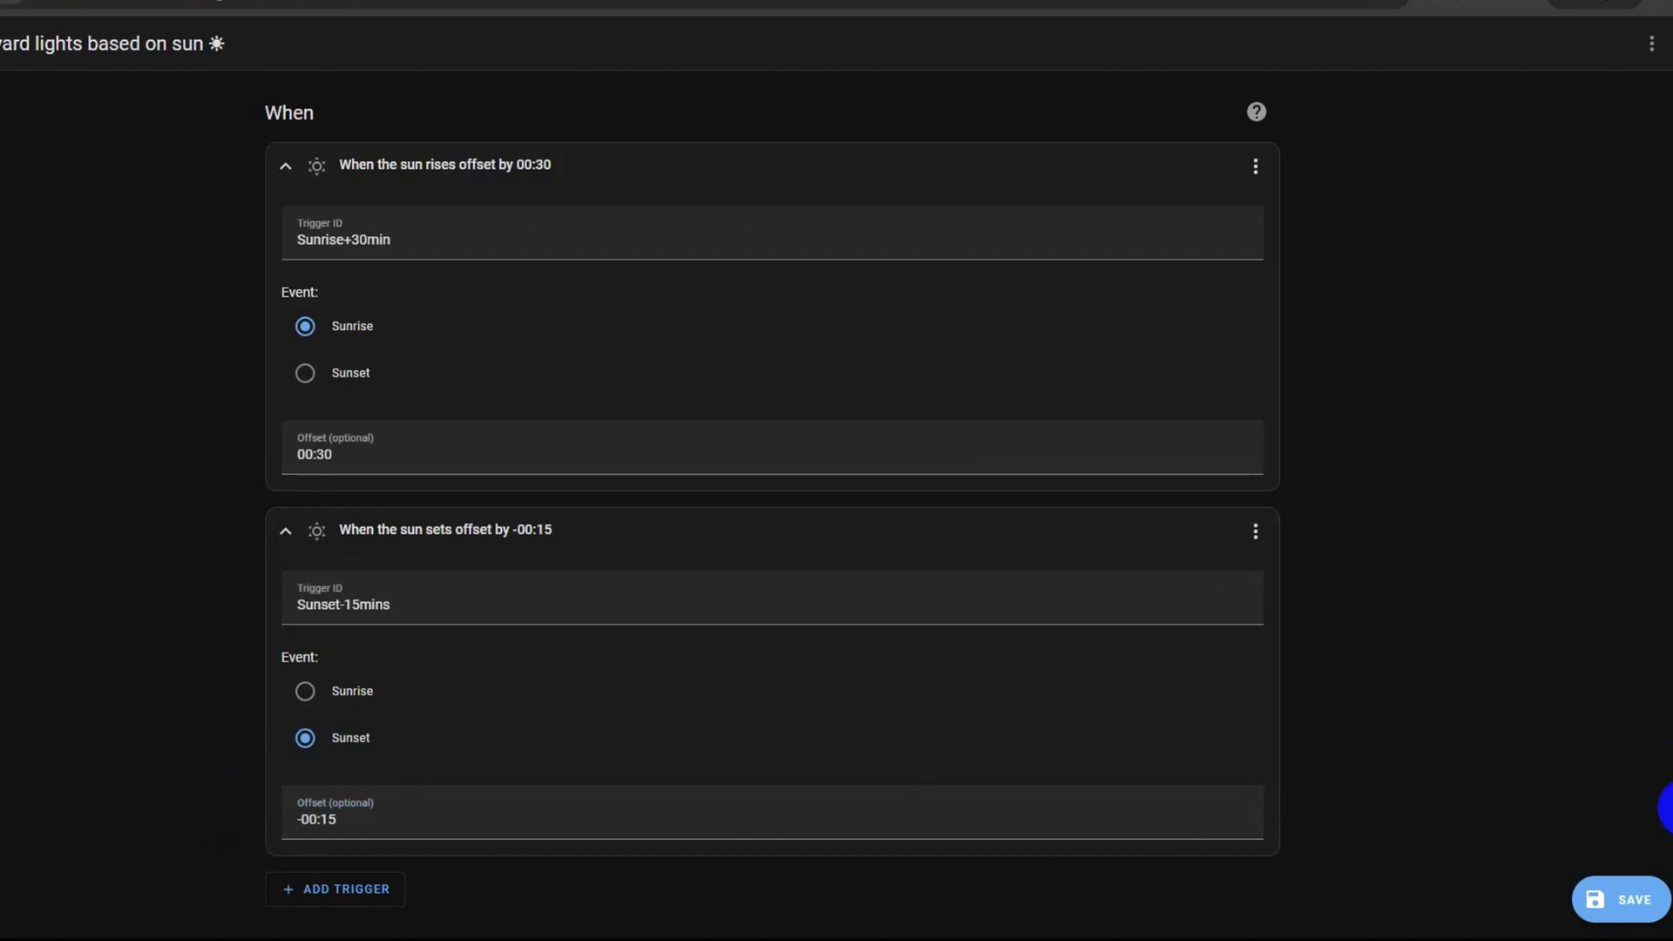
# - Save 'Backyard lights based on sun' under its current name, then verify the sunrise trigger
pyautogui.click(1606, 907)
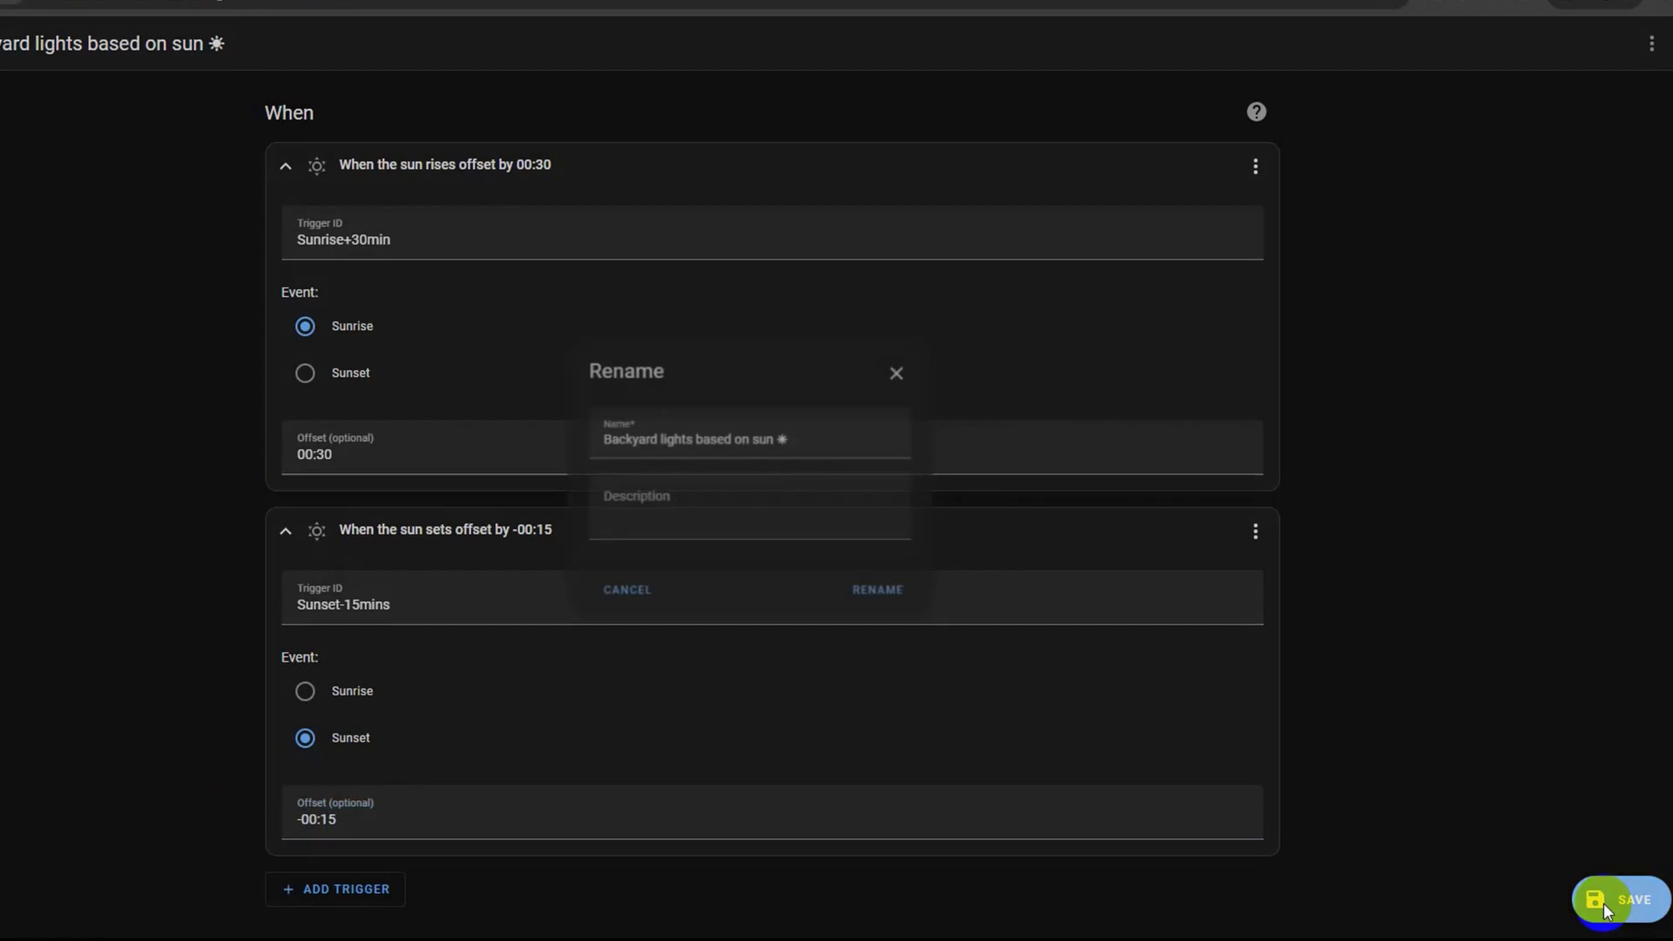
pyautogui.click(878, 592)
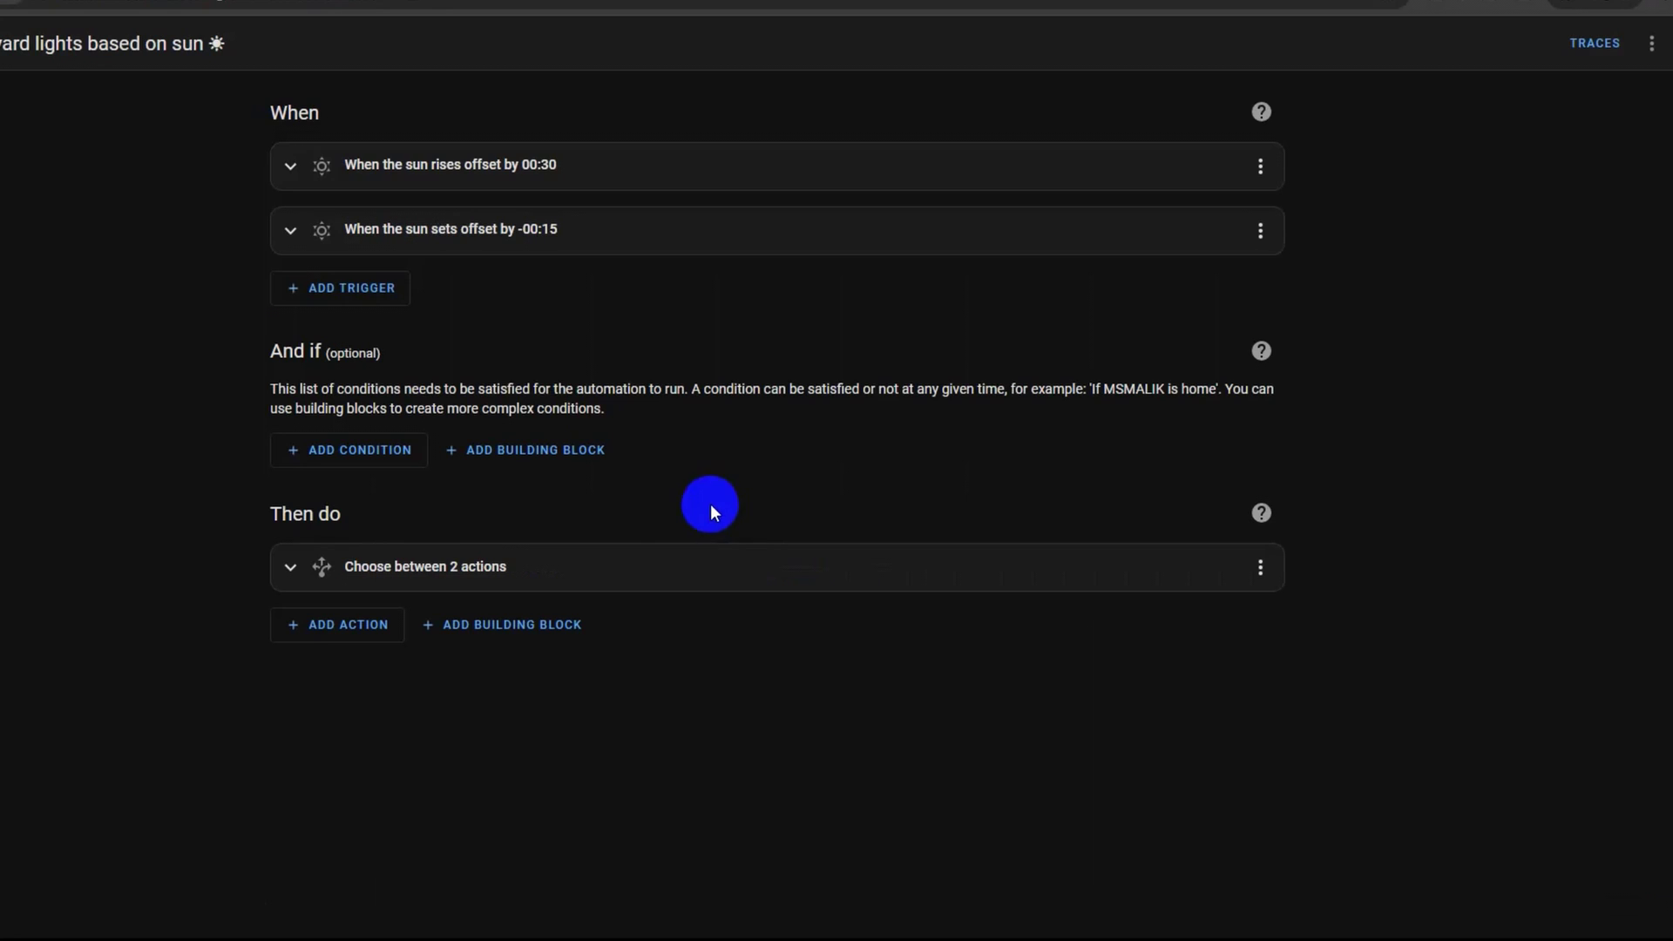
pyautogui.click(357, 169)
pyautogui.click(356, 169)
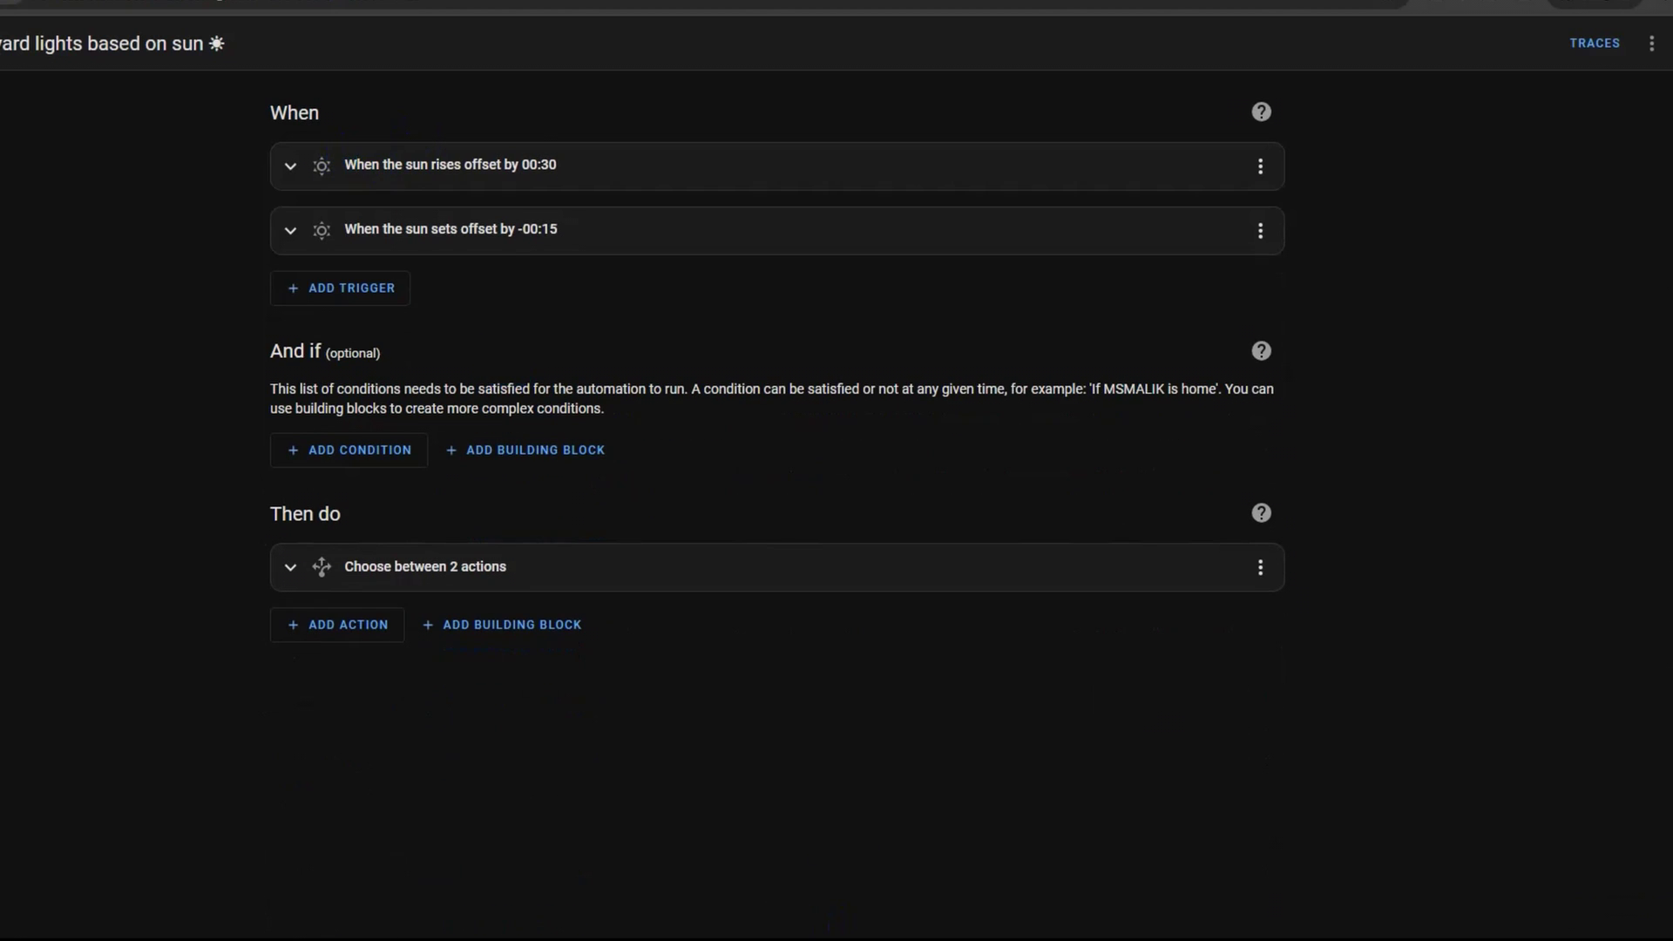